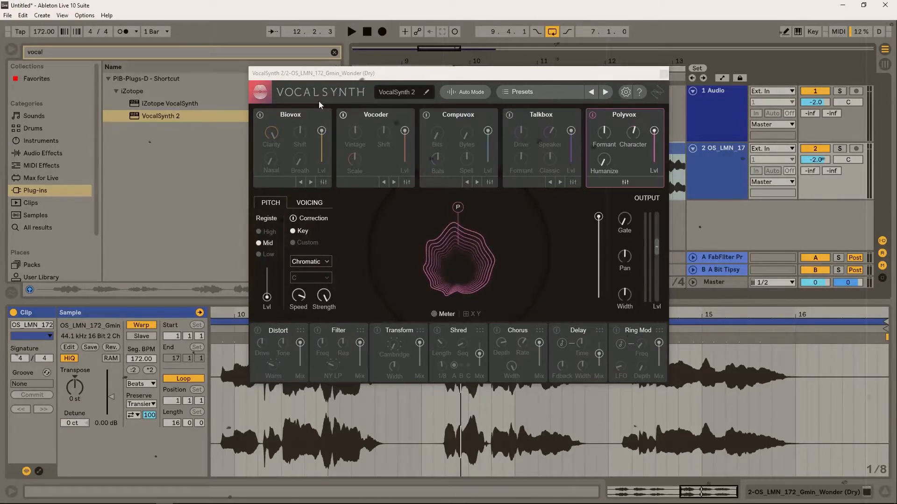
Step: Examine the Auto, MIDI and Sidechain mode choices, and leave the mode selection without changing it
{"action": "left_click", "coordinate": [392, 92]}
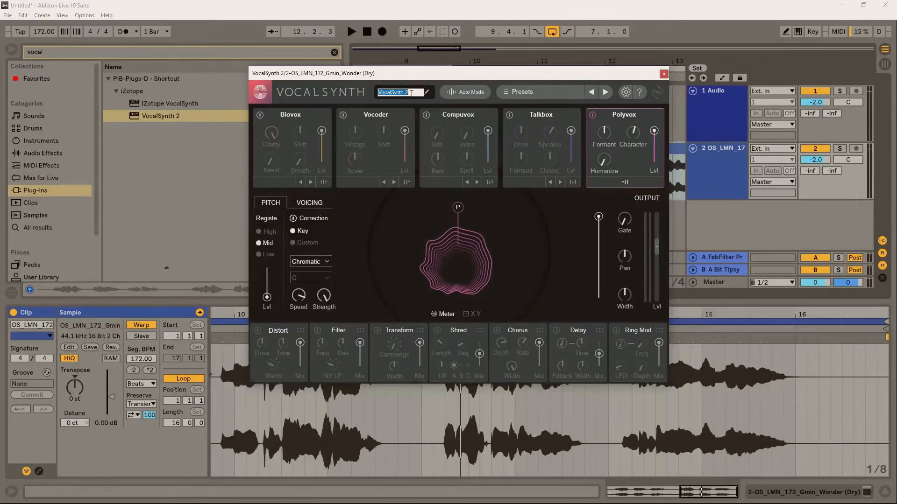
{"action": "left_click", "coordinate": [454, 75]}
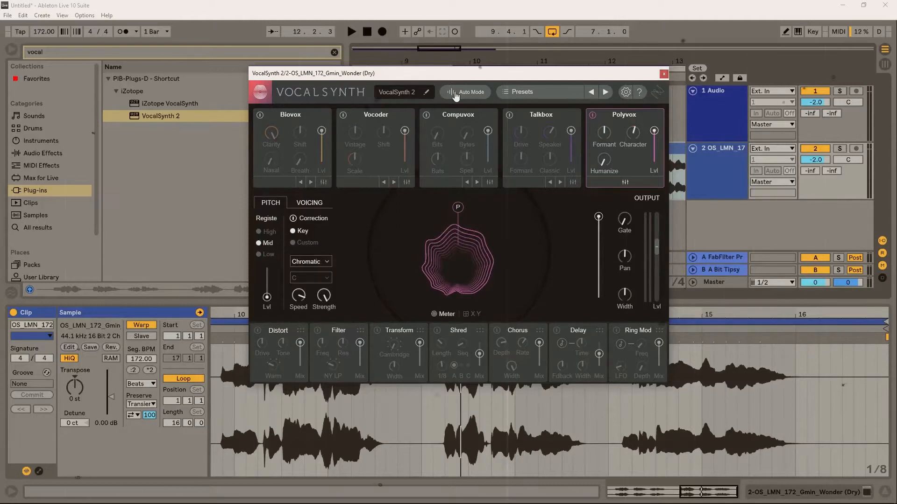
{"action": "left_click", "coordinate": [455, 94]}
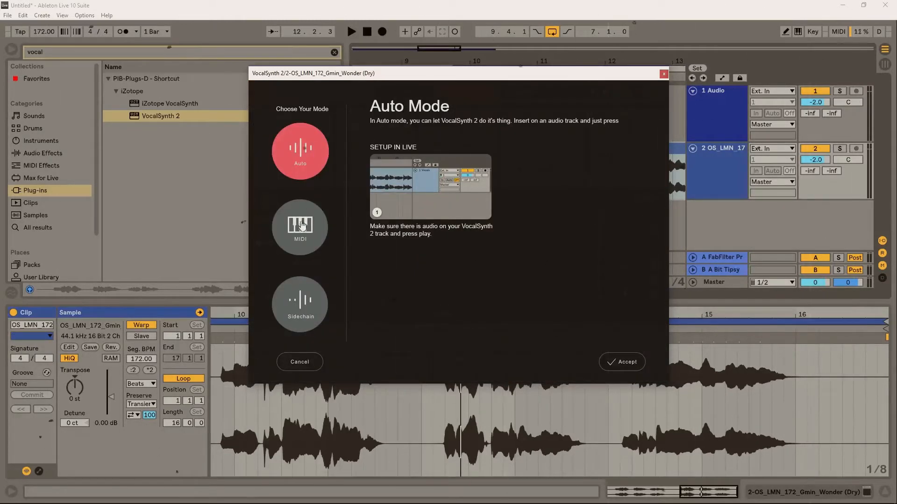
{"action": "left_click", "coordinate": [296, 363]}
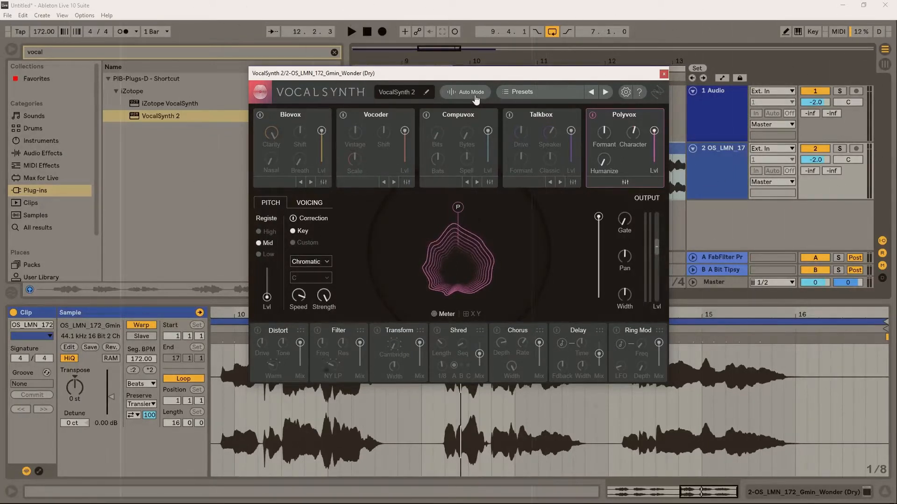
Step: Load the 8-Bit Mistakes preset from the Edgy group of the MIDI Mode presets
{"action": "left_click", "coordinate": [518, 92]}
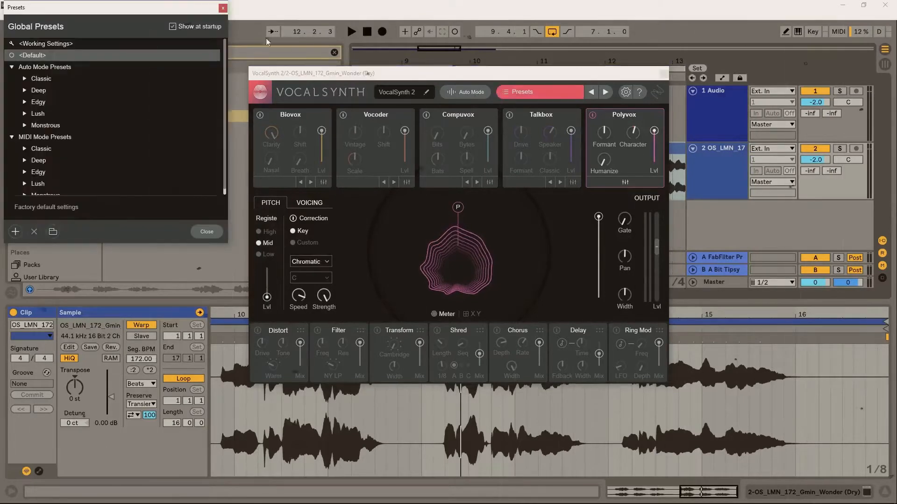
{"action": "left_click_drag", "start_coordinate": [163, 8], "coordinate": [198, 88]}
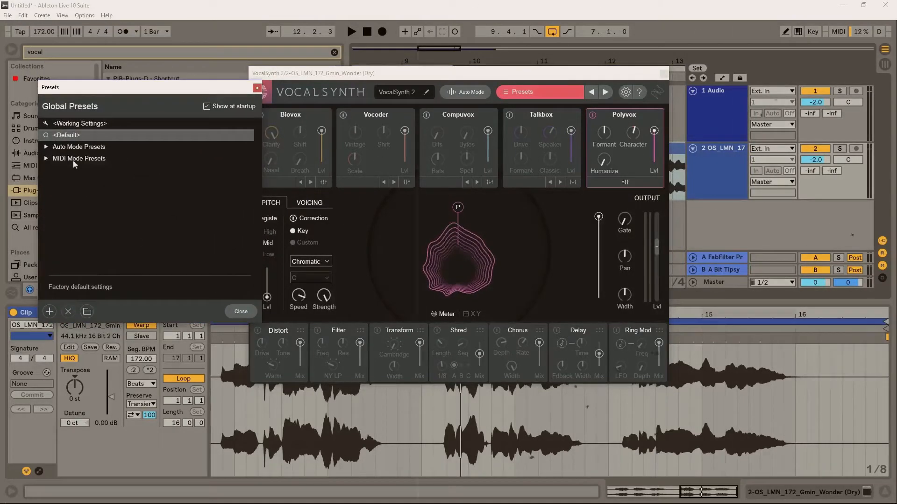
{"action": "left_click", "coordinate": [46, 159]}
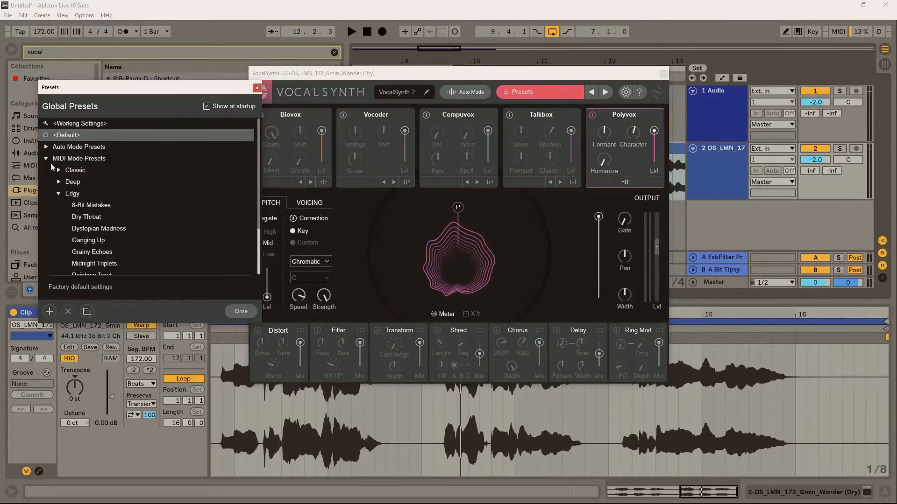
{"action": "left_click", "coordinate": [88, 206]}
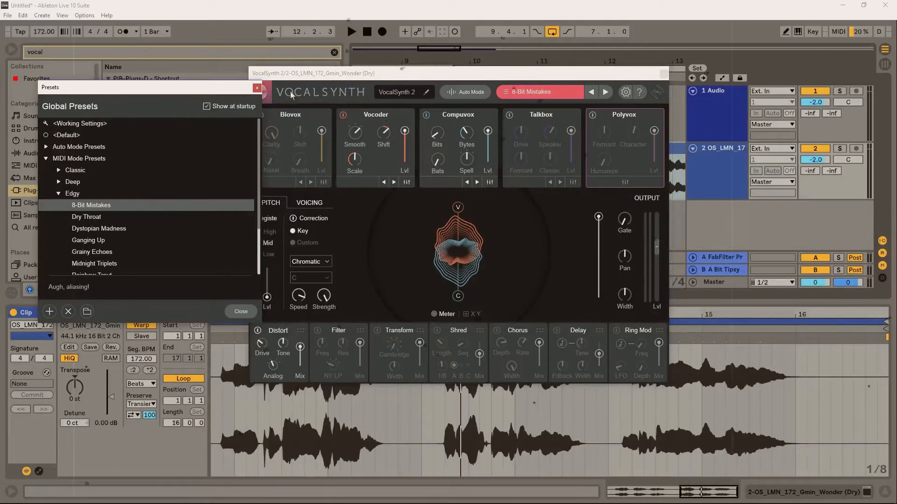
{"action": "left_click", "coordinate": [257, 88]}
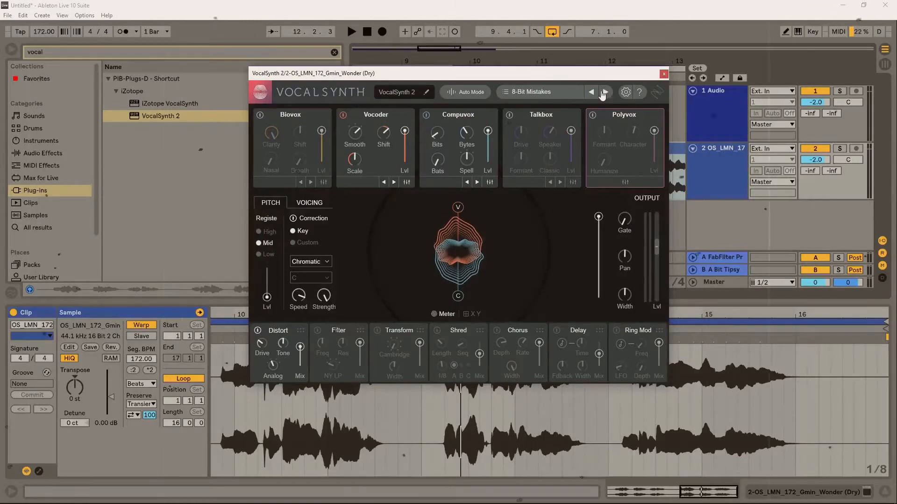
Step: Advance through the presets to Ganging Up, and review the plug-in's general options without changing them
{"action": "left_click", "coordinate": [605, 93]}
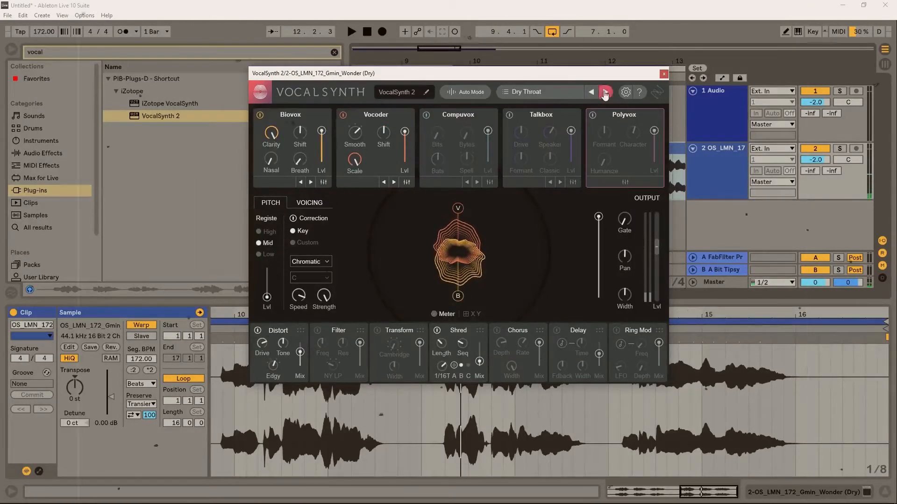
{"action": "left_click", "coordinate": [604, 92]}
{"action": "left_click", "coordinate": [604, 92]}
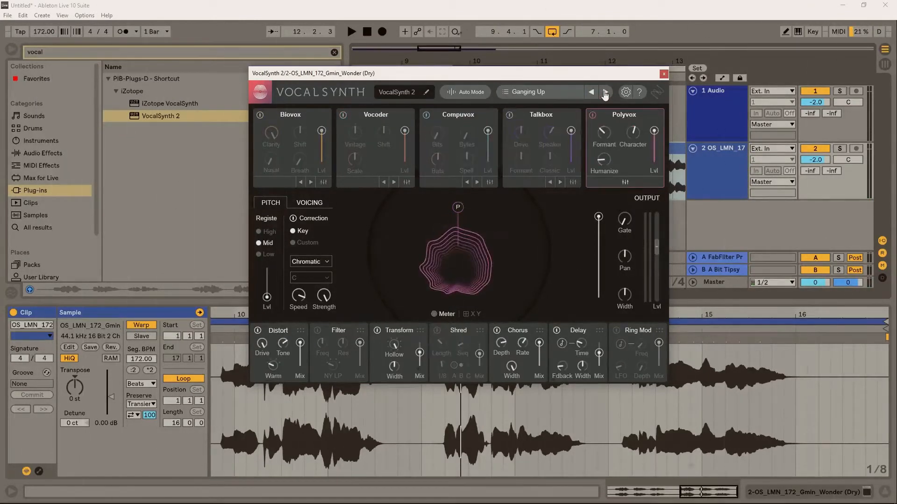
{"action": "left_click", "coordinate": [626, 93]}
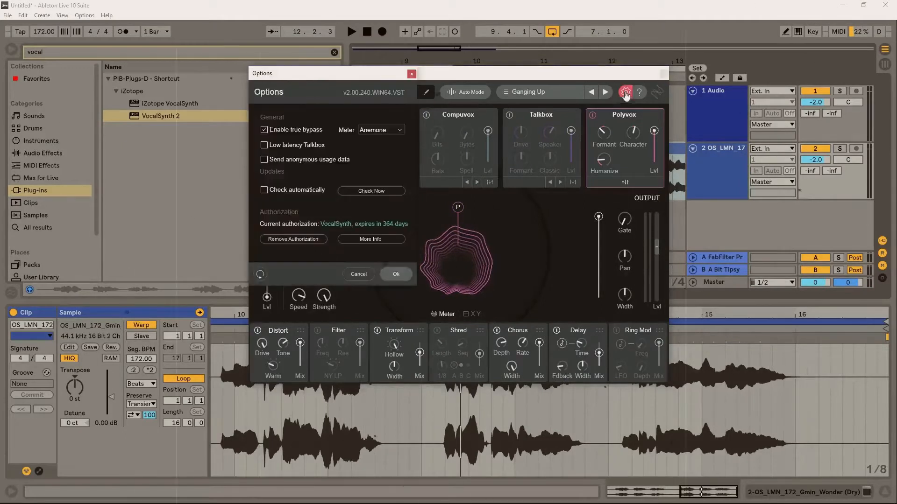
{"action": "left_click", "coordinate": [411, 75]}
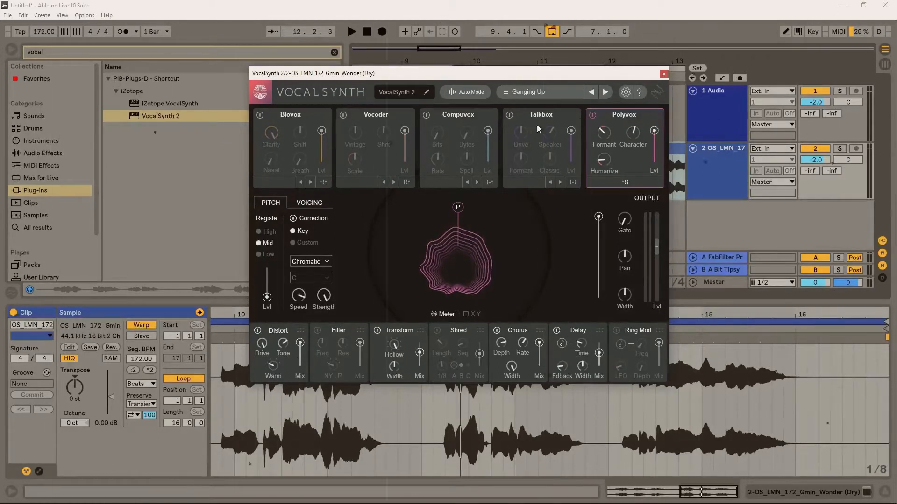
Step: Enable the Biovox and Vocoder modules, and lower the Vocoder and Polyvox levels using their nodes in the central display
{"action": "left_click", "coordinate": [259, 115]}
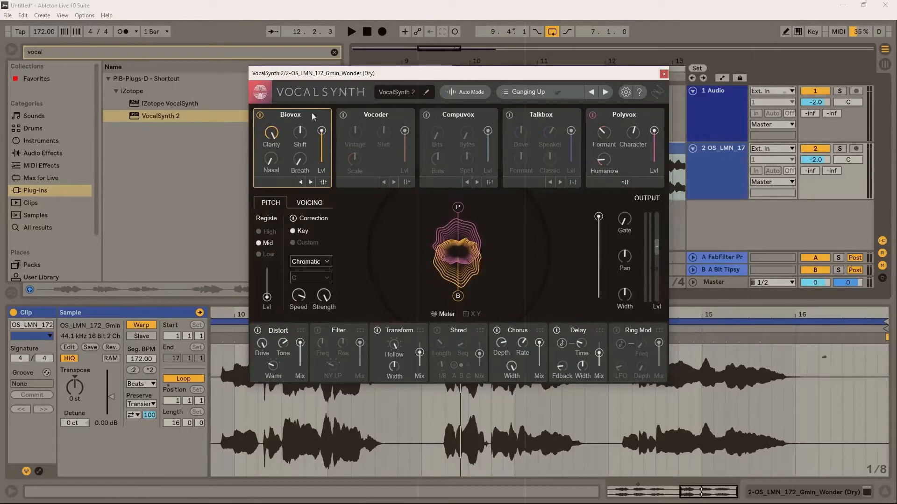
{"action": "left_click", "coordinate": [343, 115]}
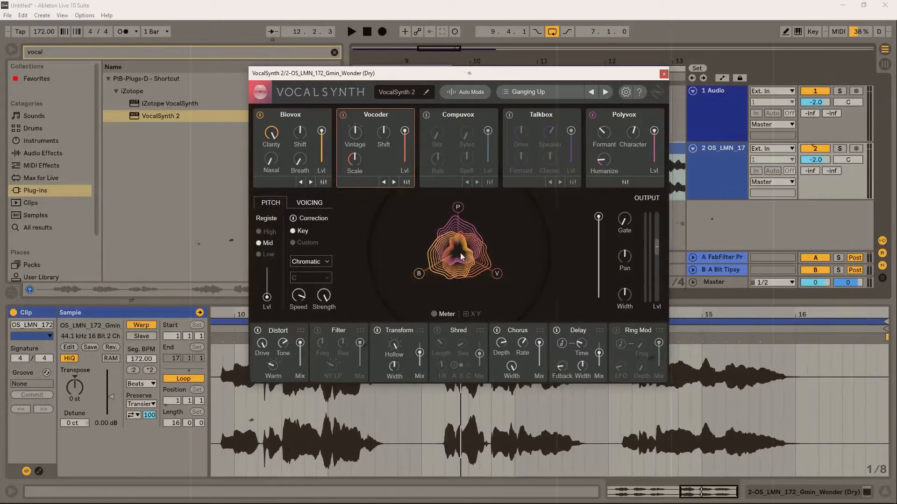
{"action": "left_click_drag", "start_coordinate": [496, 273], "coordinate": [484, 268]}
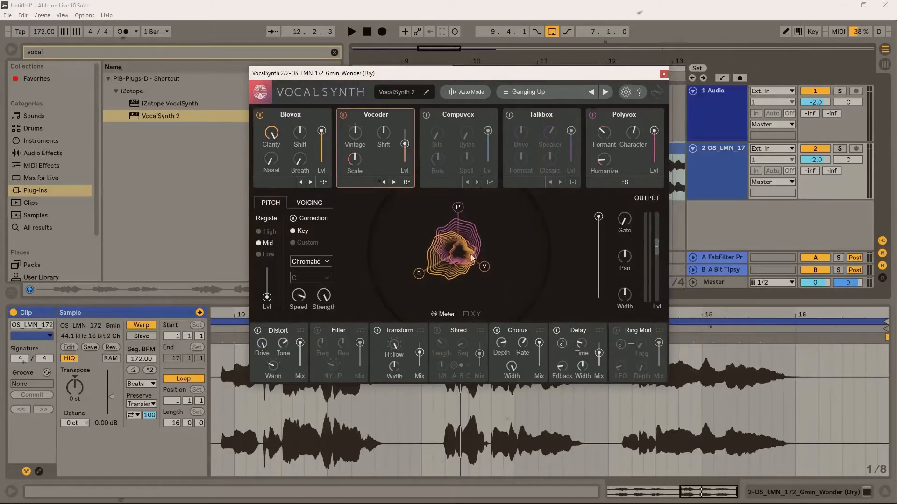
{"action": "mouse_move", "coordinate": [484, 264]}
{"action": "left_mouse_down"}
{"action": "mouse_move", "coordinate": [491, 268]}
{"action": "mouse_move", "coordinate": [480, 264]}
{"action": "left_mouse_up"}
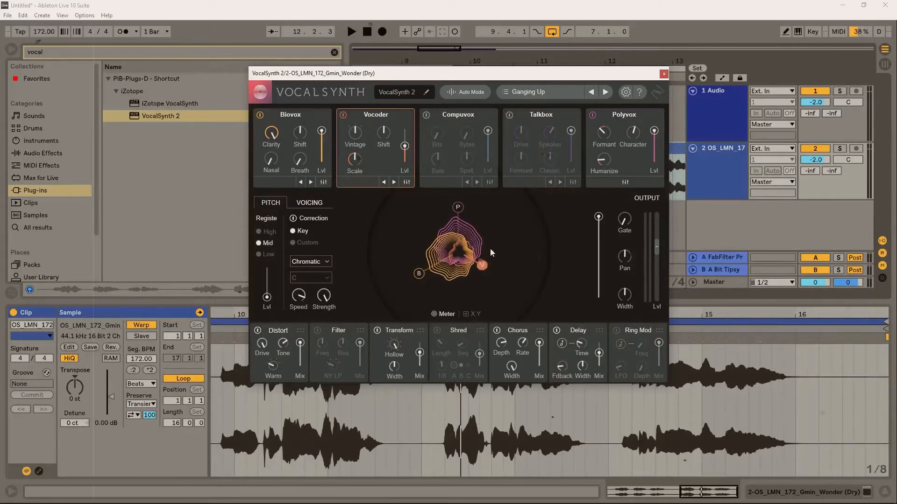
{"action": "left_click_drag", "start_coordinate": [459, 208], "coordinate": [457, 217]}
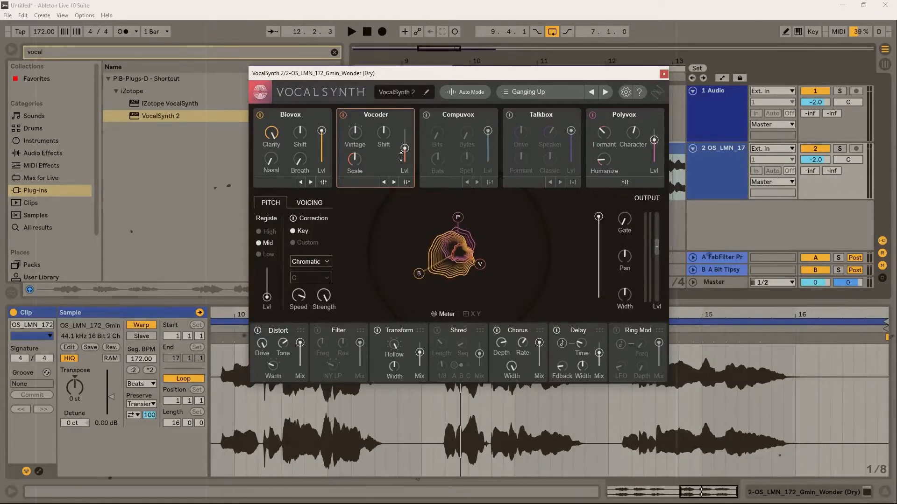
Step: Examine the advanced synth and mix settings of the Biovox and Vocoder modules
{"action": "left_click", "coordinate": [324, 183]}
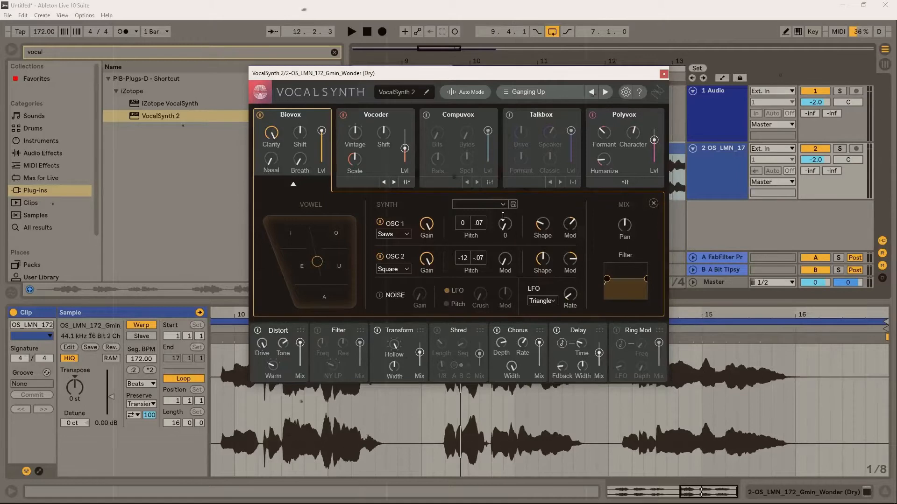
{"action": "left_click", "coordinate": [293, 184]}
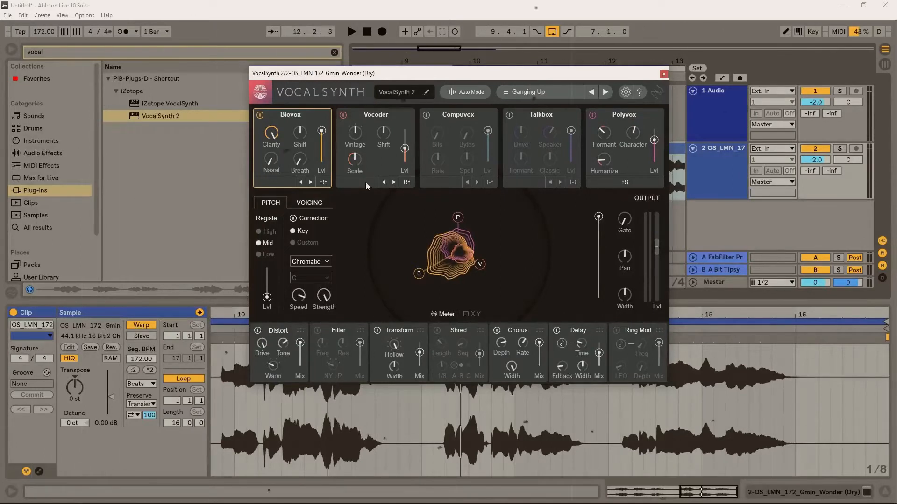
{"action": "left_click", "coordinate": [407, 183]}
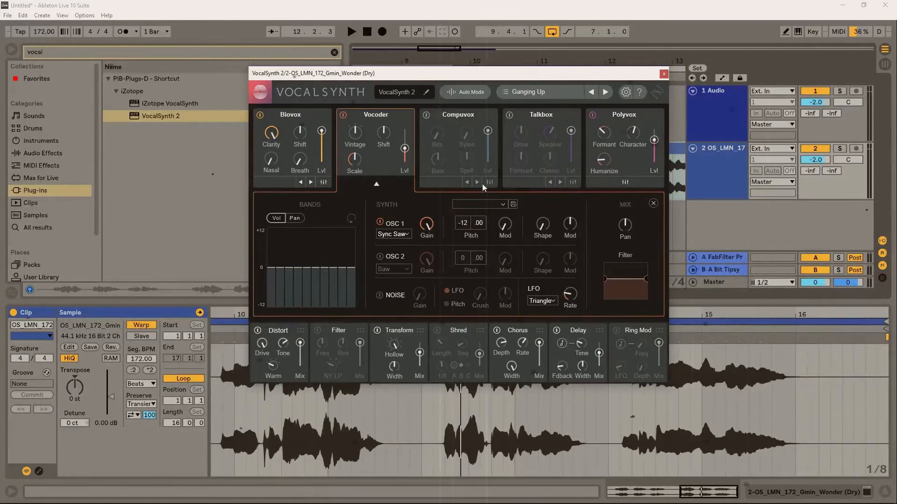
{"action": "left_click", "coordinate": [378, 185]}
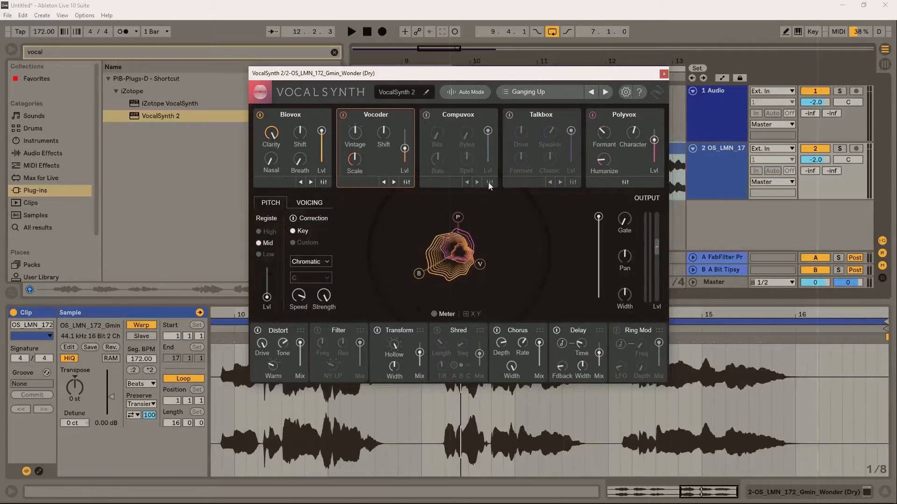
Step: Enable the Compuvox and Talkbox modules, and inspect the advanced synth settings of each
{"action": "left_click", "coordinate": [489, 183]}
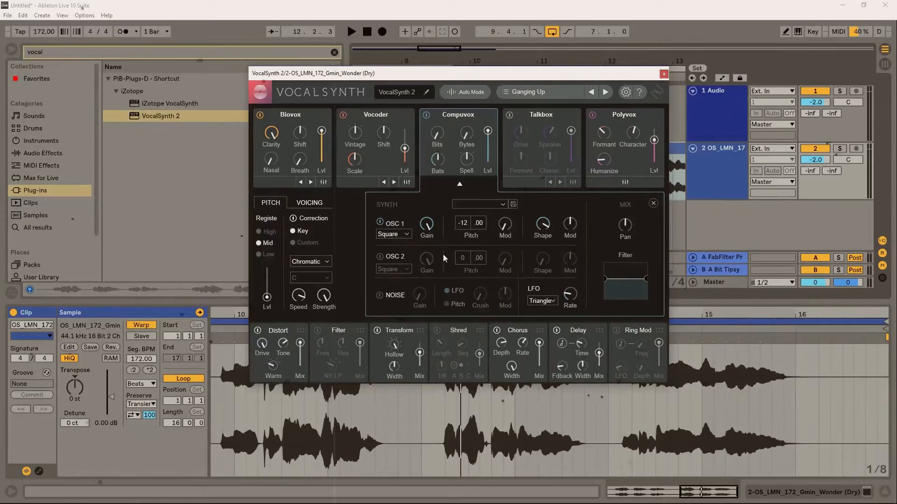
{"action": "left_click", "coordinate": [460, 184]}
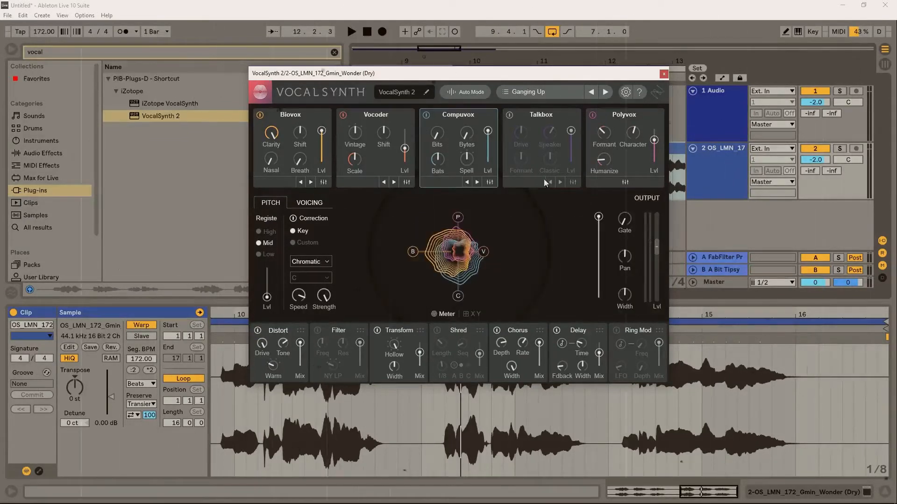
{"action": "left_click", "coordinate": [509, 115]}
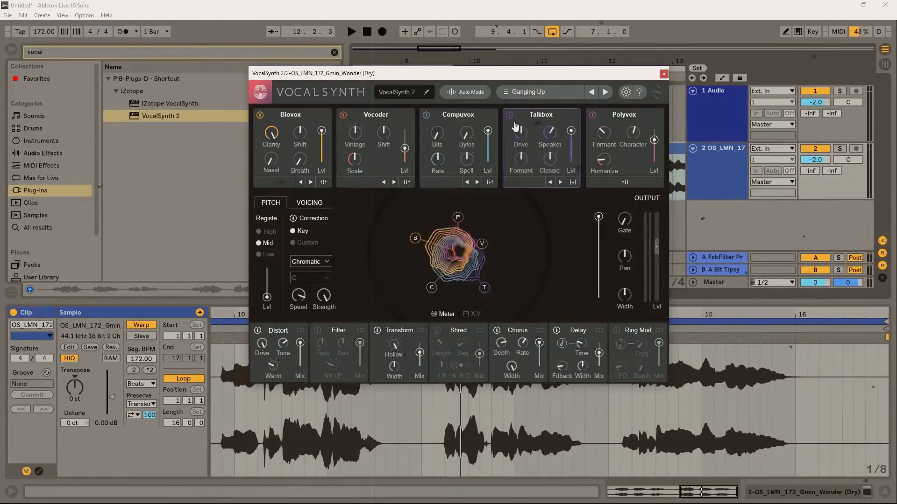
{"action": "left_click", "coordinate": [571, 183]}
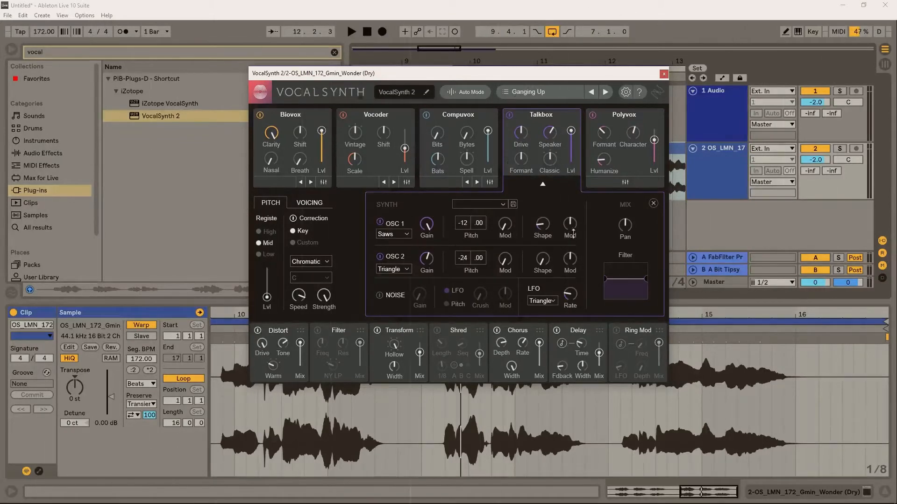
{"action": "left_click", "coordinate": [542, 185]}
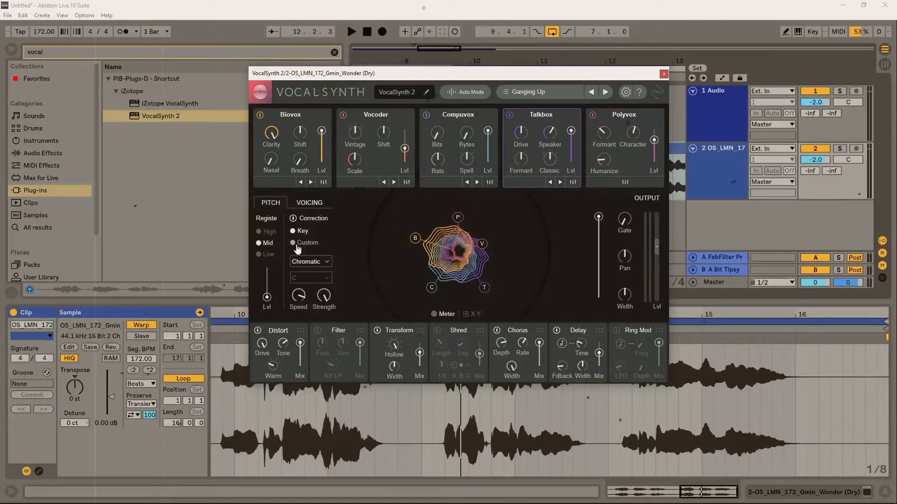
Step: Try pitch correction in C Major, restore the Chromatic scale, and toggle the correction off and on again
{"action": "left_click", "coordinate": [304, 263]}
{"action": "left_click", "coordinate": [305, 272]}
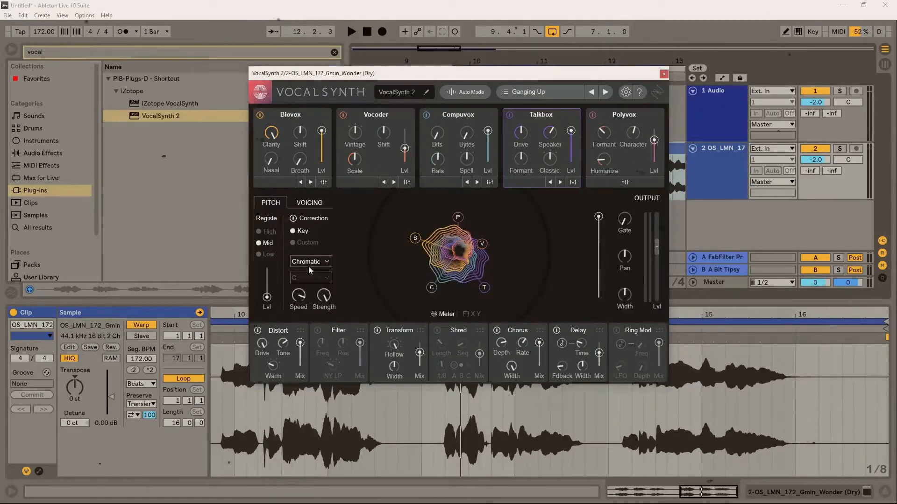
{"action": "left_click", "coordinate": [315, 288]}
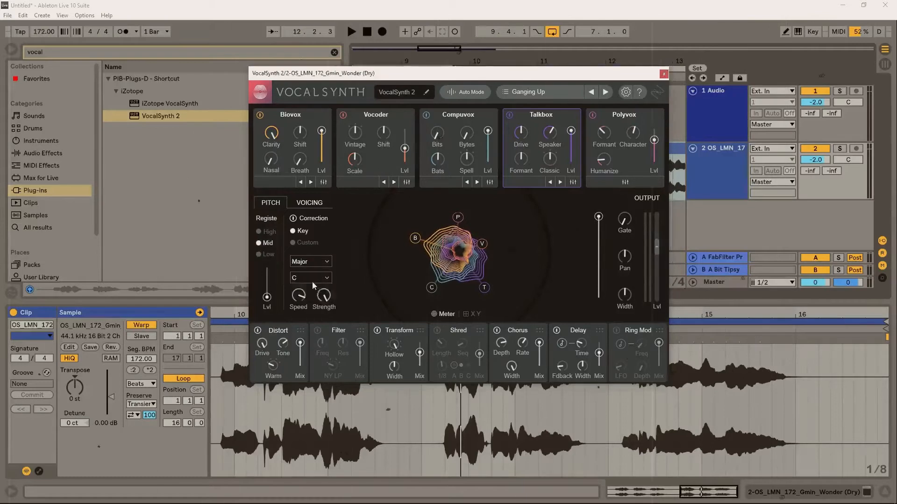
{"action": "left_click", "coordinate": [312, 279]}
{"action": "left_click", "coordinate": [324, 280]}
{"action": "left_click", "coordinate": [318, 263]}
{"action": "left_click", "coordinate": [318, 273]}
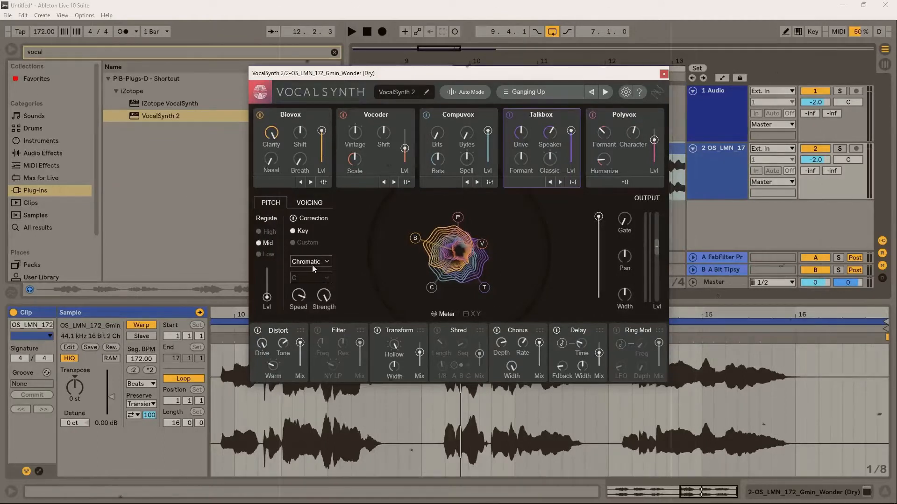
{"action": "left_click", "coordinate": [293, 219]}
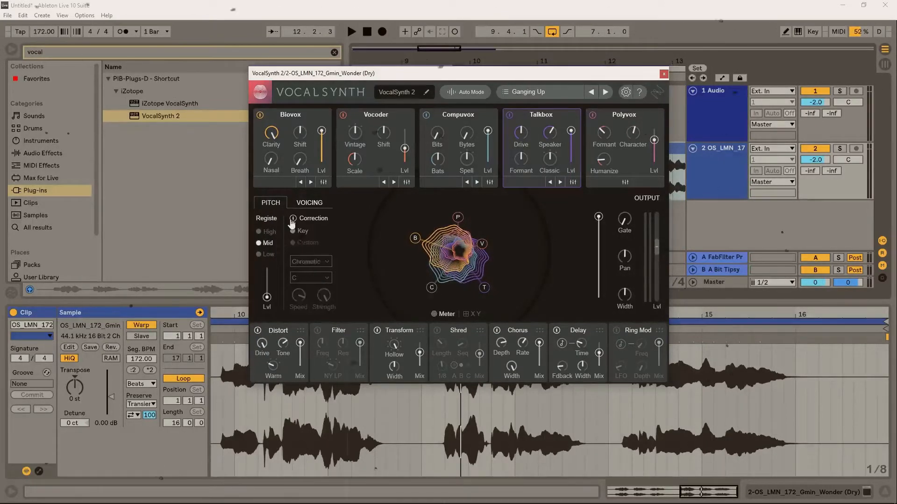
{"action": "left_click", "coordinate": [293, 218]}
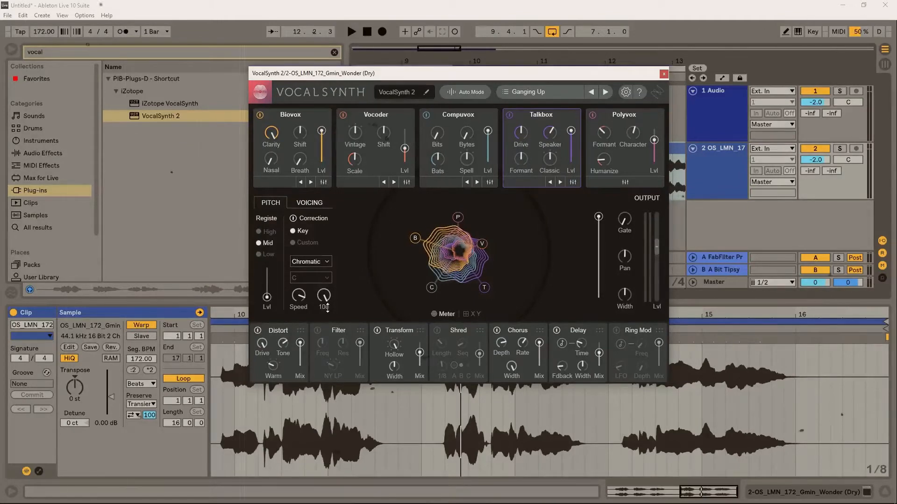
Step: Try lowering the overall mix and return it to full, and test the output pan
{"action": "left_click_drag", "start_coordinate": [597, 216], "coordinate": [597, 281]}
{"action": "left_click_drag", "start_coordinate": [600, 222], "coordinate": [603, 213]}
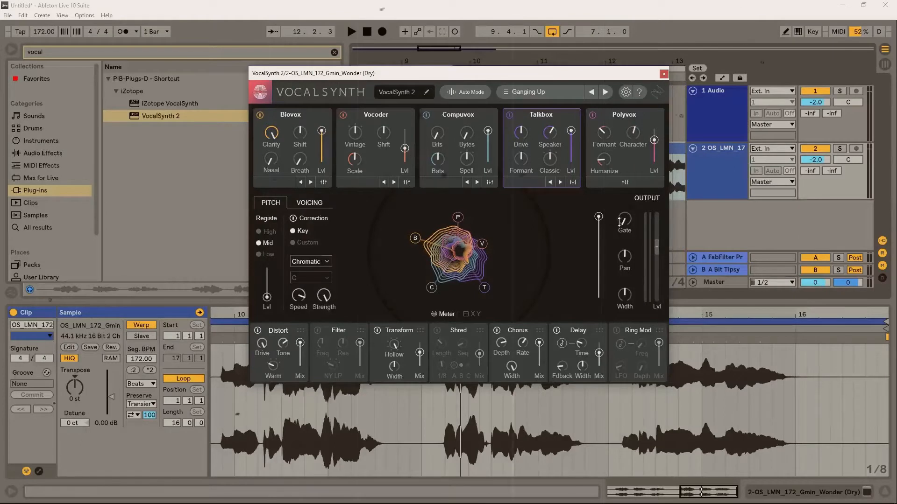
{"action": "left_click_drag", "start_coordinate": [623, 254], "coordinate": [620, 252]}
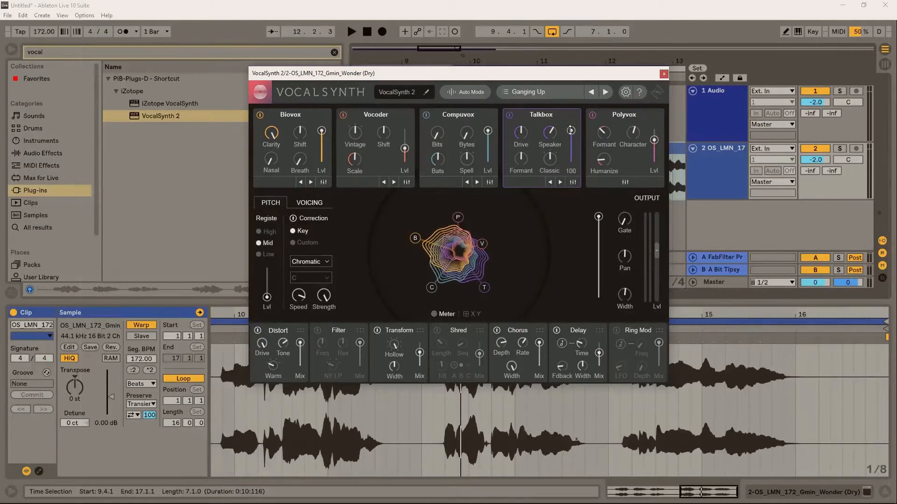
Step: Lower the Talkbox module's level to 50
{"action": "left_click_drag", "start_coordinate": [571, 131], "coordinate": [573, 143]}
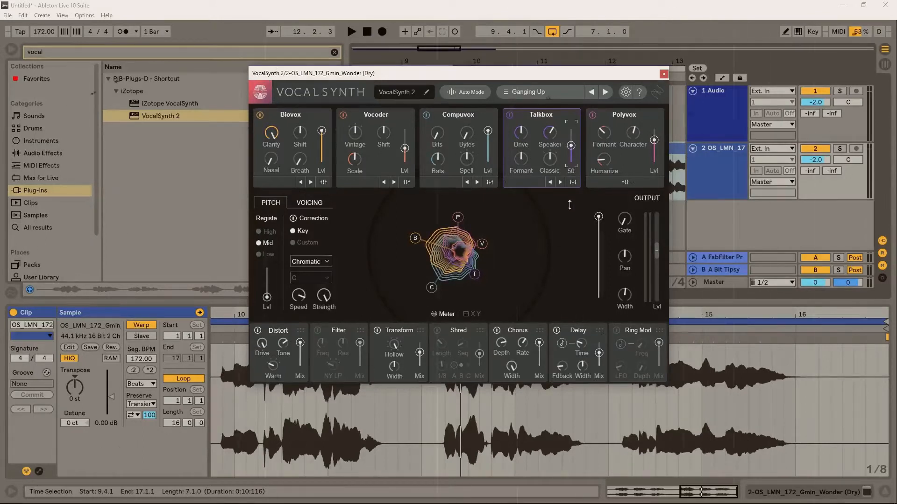
{"action": "left_click_drag", "start_coordinate": [571, 179], "coordinate": [571, 208]}
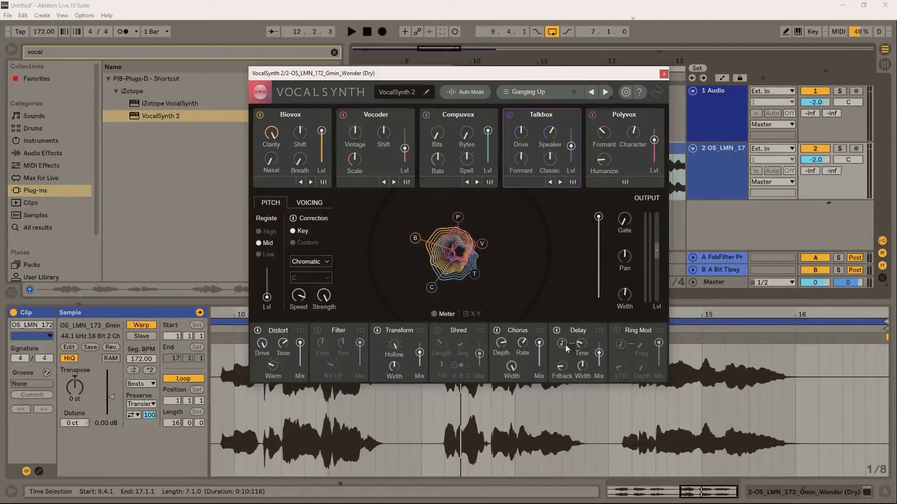
Step: Move the Shred effect to the start of the effects chain, ahead of Distort, and enable it
{"action": "left_click_drag", "start_coordinate": [480, 328], "coordinate": [358, 331]}
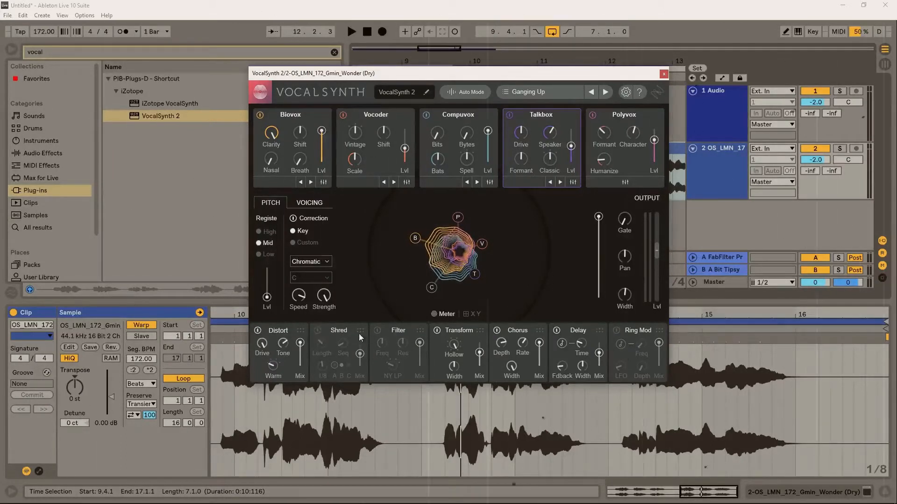
{"action": "left_click_drag", "start_coordinate": [360, 332], "coordinate": [295, 334]}
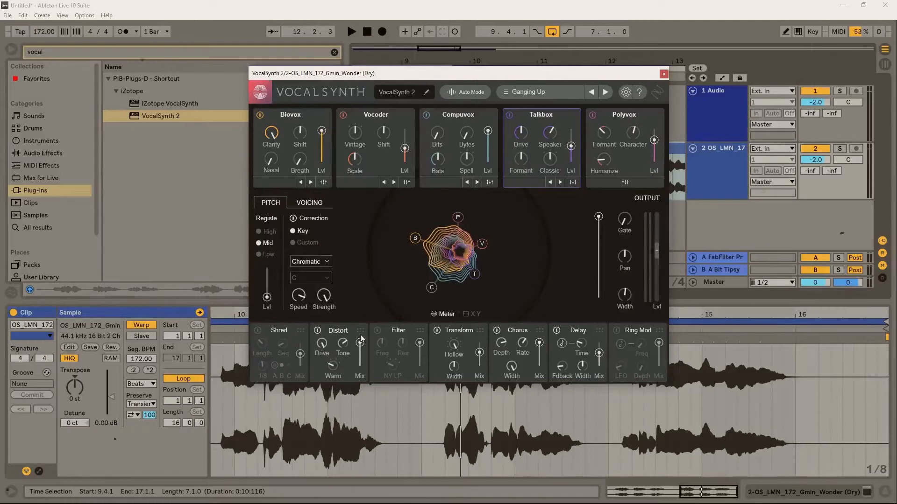
{"action": "left_click", "coordinate": [259, 332]}
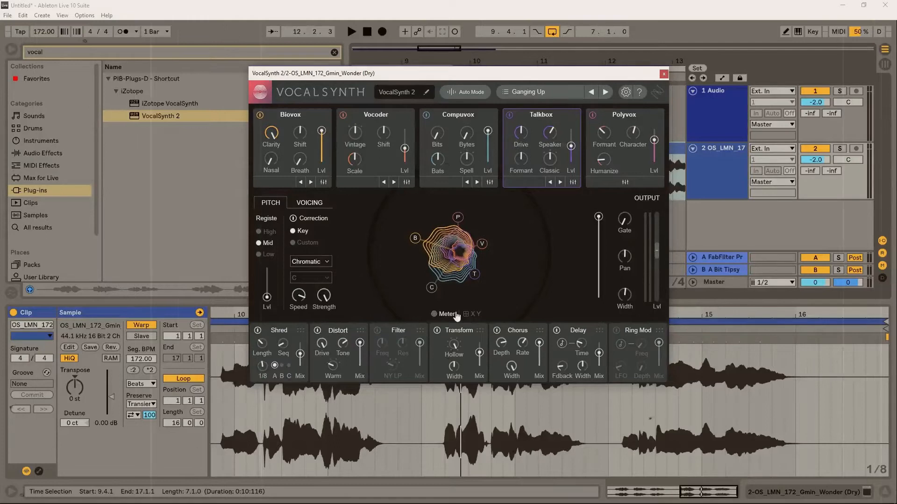
Step: Switch the central display to the X/Y pad and assign Chorus Mix to its X axis
{"action": "left_click", "coordinate": [472, 314]}
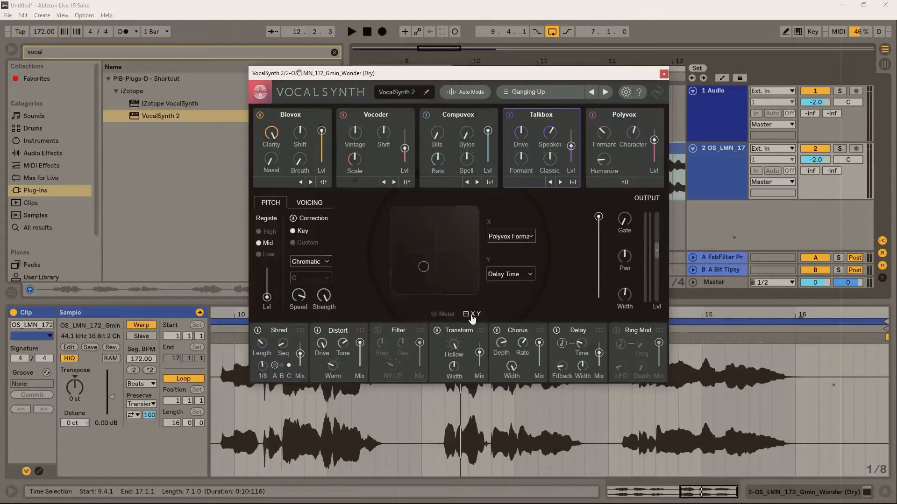
{"action": "left_click", "coordinate": [519, 238]}
{"action": "scroll", "coordinate": [521, 327], "scroll_direction": "down", "scroll_amount": 3}
{"action": "scroll", "coordinate": [521, 358], "scroll_direction": "down", "scroll_amount": 10}
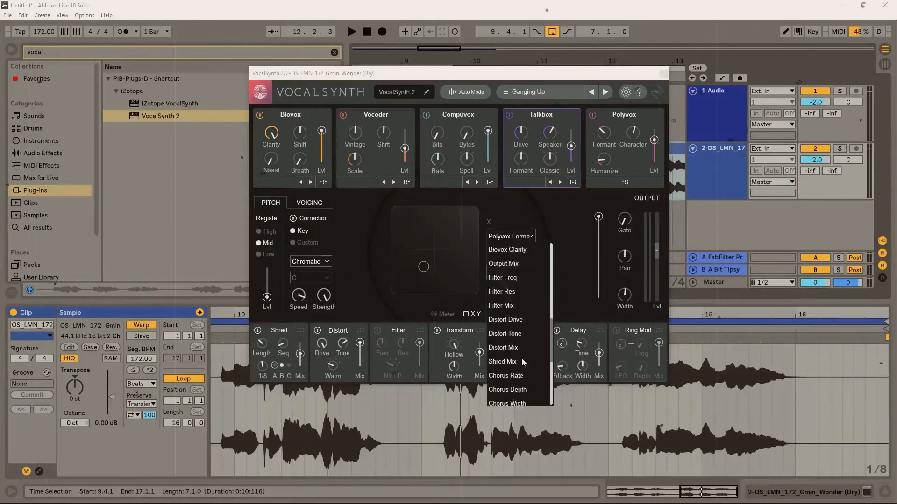
{"action": "left_click", "coordinate": [506, 270]}
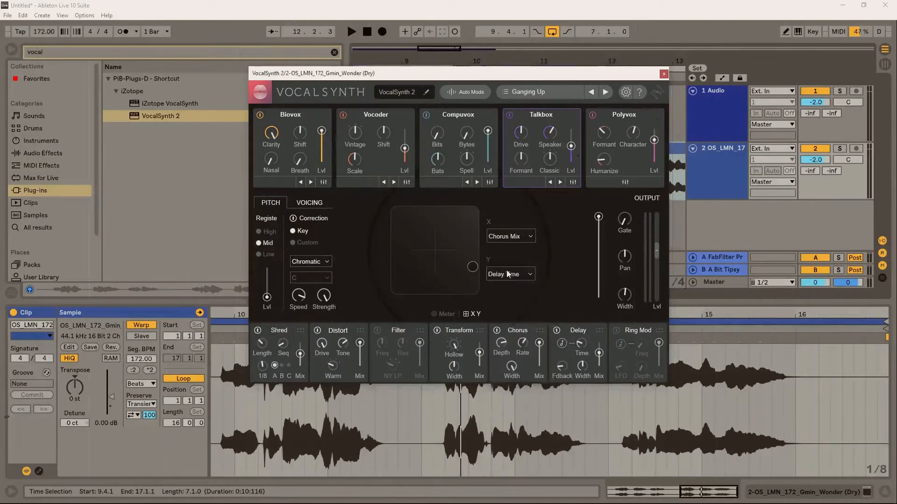
Step: Assign Compuvox Lvl to the pad's Y axis and move the pad's point to just above and left of centre
{"action": "left_click", "coordinate": [506, 274]}
{"action": "left_click", "coordinate": [513, 307]}
{"action": "left_click_drag", "start_coordinate": [472, 207], "coordinate": [421, 245]}
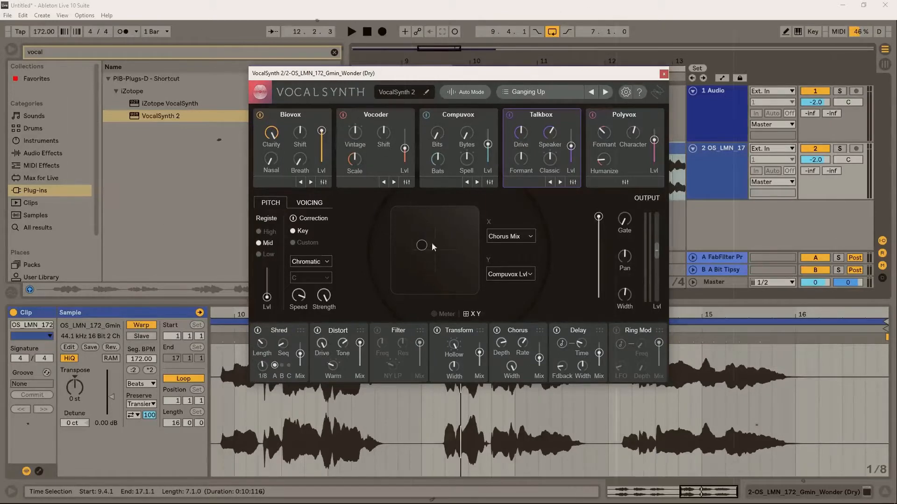
Step: Map the track device's X-Y pad to CHRS: Mix and CMPVX: Lvl, and move its point to about 39 and 75 %
{"action": "left_click", "coordinate": [776, 492]}
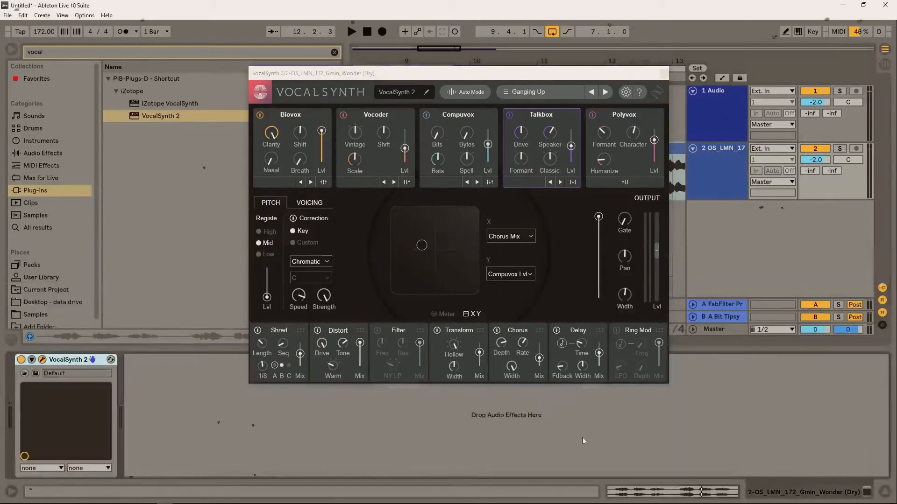
{"action": "left_click_drag", "start_coordinate": [28, 426], "coordinate": [37, 419]}
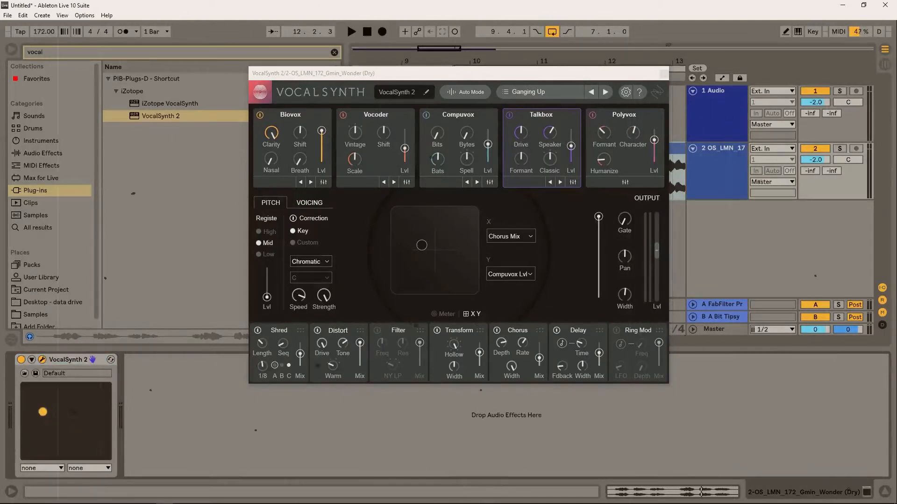
{"action": "left_click", "coordinate": [45, 469]}
{"action": "left_click", "coordinate": [40, 449]}
{"action": "left_click", "coordinate": [89, 468]}
{"action": "left_click", "coordinate": [85, 458]}
{"action": "mouse_move", "coordinate": [52, 414]}
{"action": "left_mouse_down"}
{"action": "mouse_move", "coordinate": [80, 426]}
{"action": "mouse_move", "coordinate": [62, 395]}
{"action": "mouse_move", "coordinate": [58, 412]}
{"action": "mouse_move", "coordinate": [57, 404]}
{"action": "left_mouse_up"}
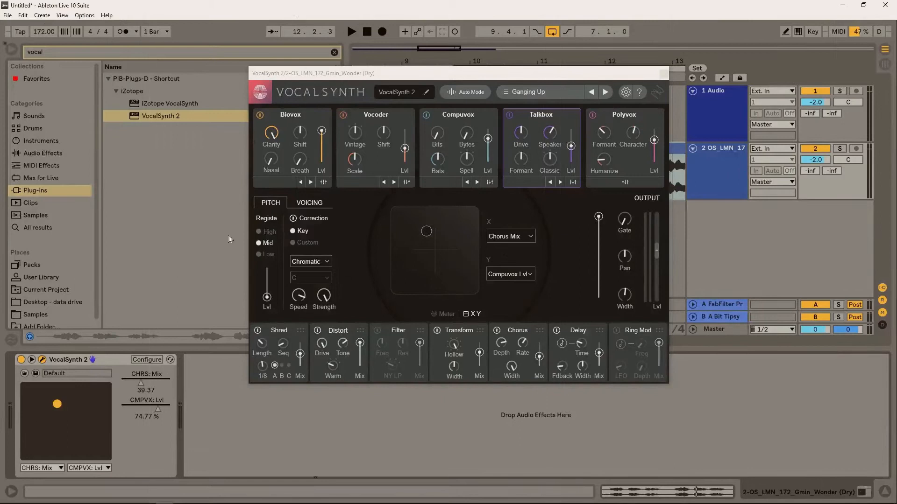
Step: Look at the voicing settings, go back to the pitch settings, and open the voicing settings again
{"action": "left_click", "coordinate": [310, 202]}
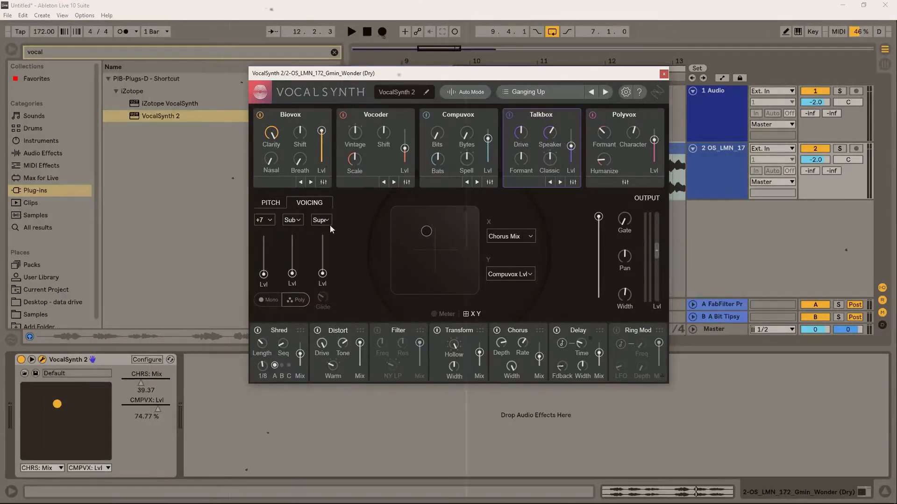
{"action": "left_click", "coordinate": [273, 206]}
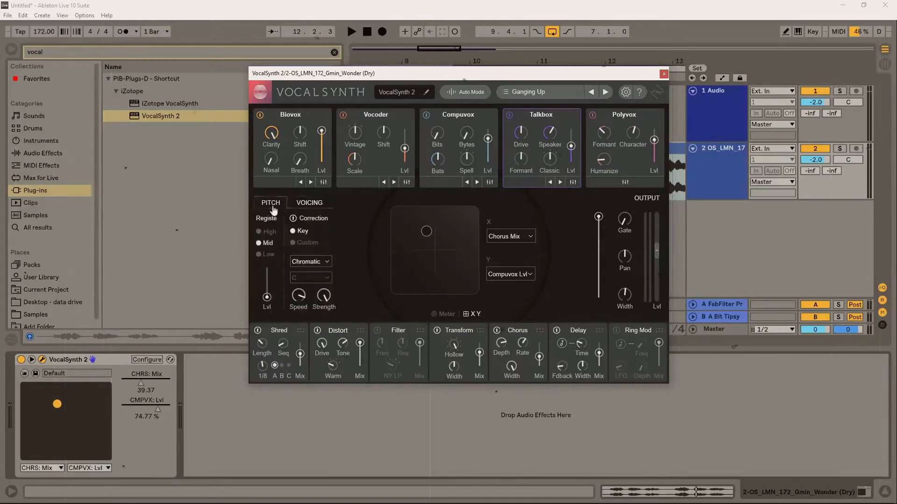
{"action": "left_click", "coordinate": [302, 206]}
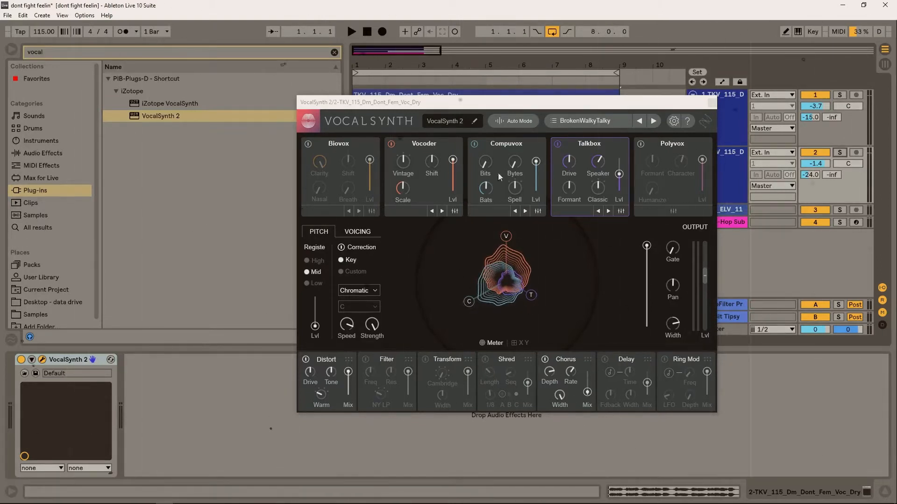
Step: Enable the Biovox module, solo the second vocal track and play it briefly
{"action": "left_click", "coordinate": [308, 145]}
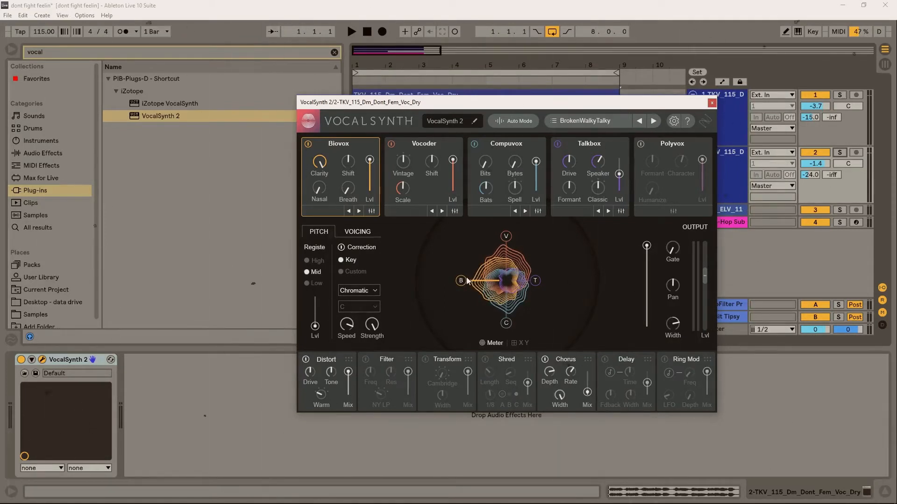
{"action": "left_click", "coordinate": [840, 152]}
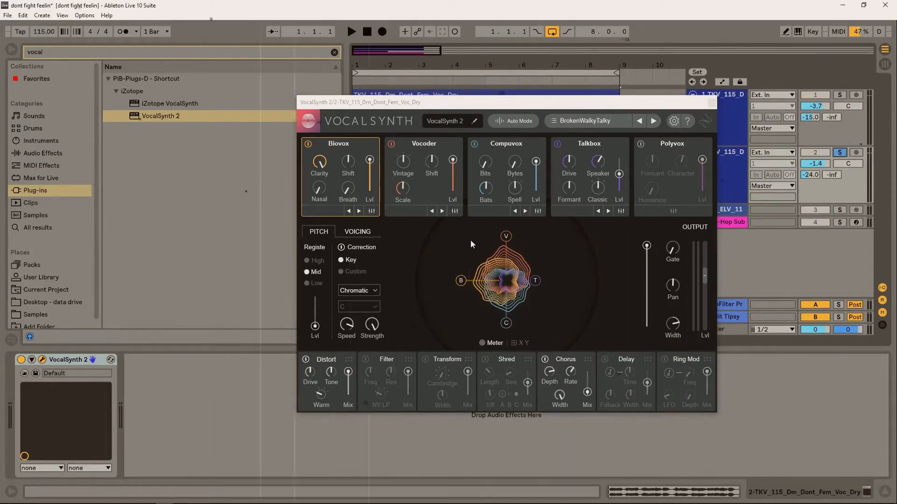
{"action": "key", "text": "space"}
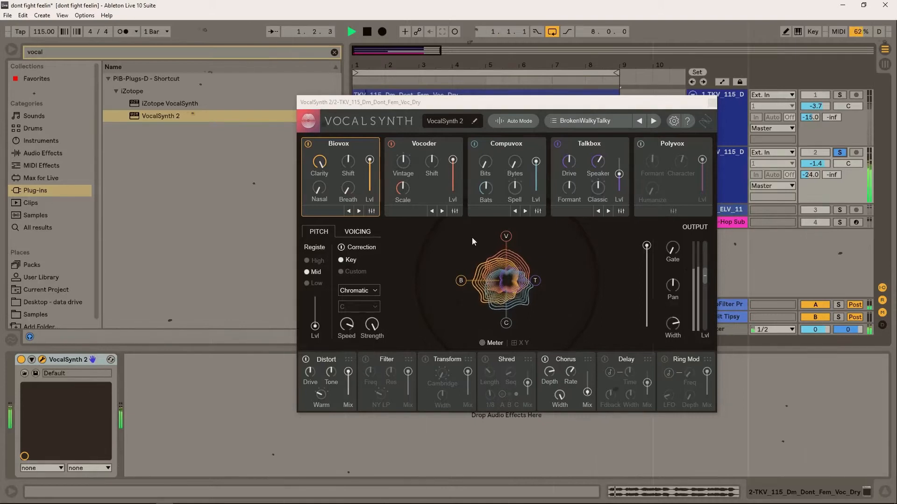
{"action": "key", "text": "space"}
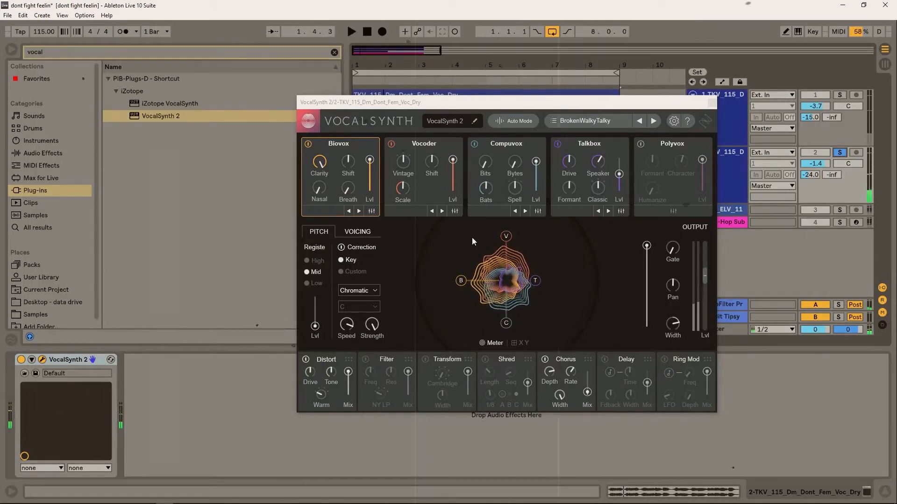
Step: During playback, lower the Biovox and Compuvox levels and raise the Talkbox level using their nodes on the meter display
{"action": "left_click", "coordinate": [463, 282]}
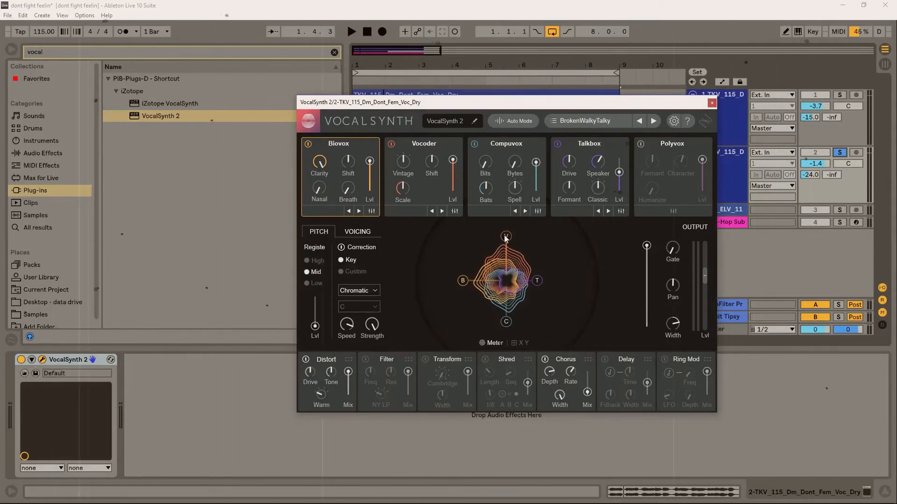
{"action": "key", "text": "space"}
{"action": "left_click_drag", "start_coordinate": [464, 279], "coordinate": [481, 280]}
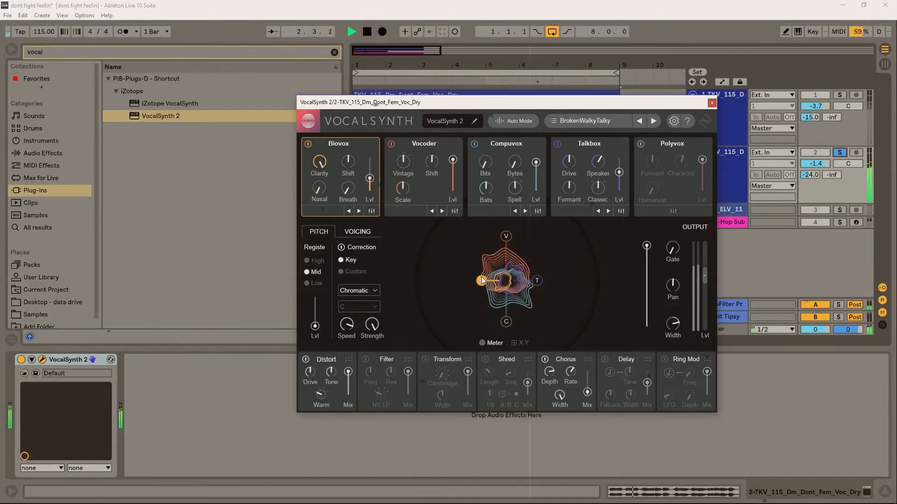
{"action": "left_click_drag", "start_coordinate": [505, 318], "coordinate": [505, 312]}
{"action": "left_click_drag", "start_coordinate": [540, 284], "coordinate": [555, 284]}
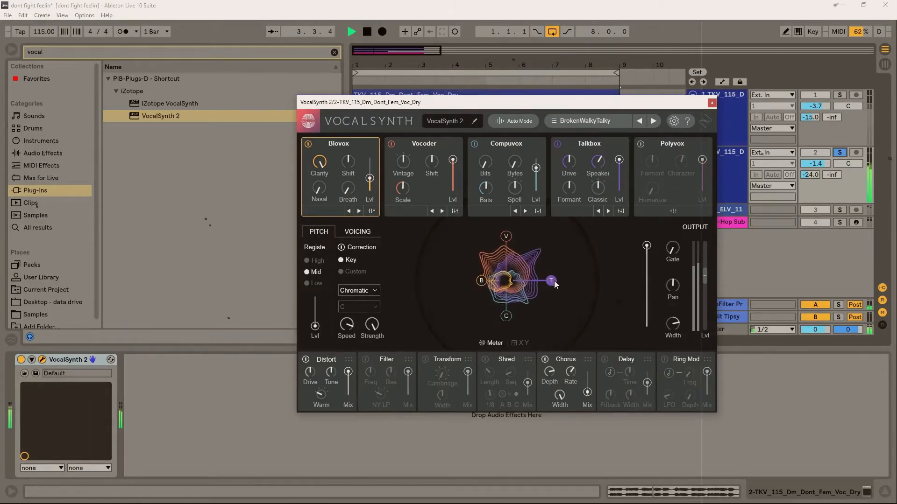
Step: Enable the Polyvox module, lower the Polyvox and Vocoder levels on the meter display, and stop playback
{"action": "left_click", "coordinate": [640, 145]}
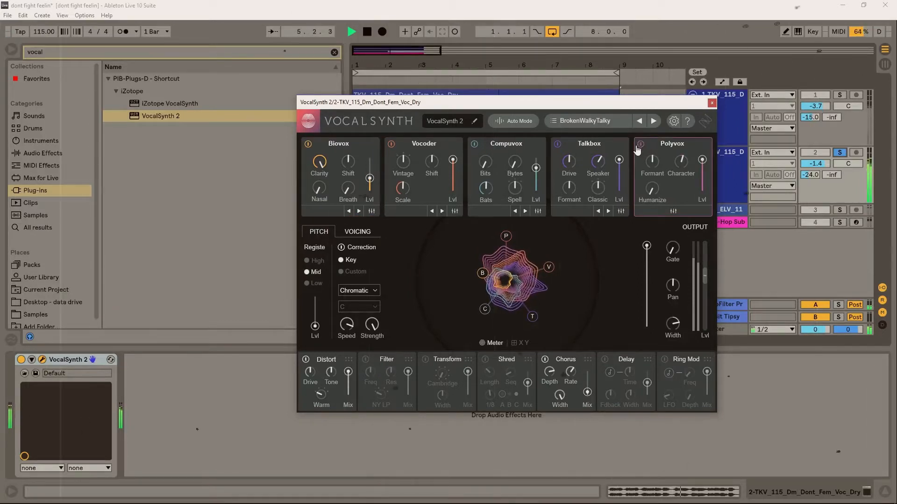
{"action": "left_click_drag", "start_coordinate": [506, 236], "coordinate": [533, 274]}
{"action": "key", "text": "space"}
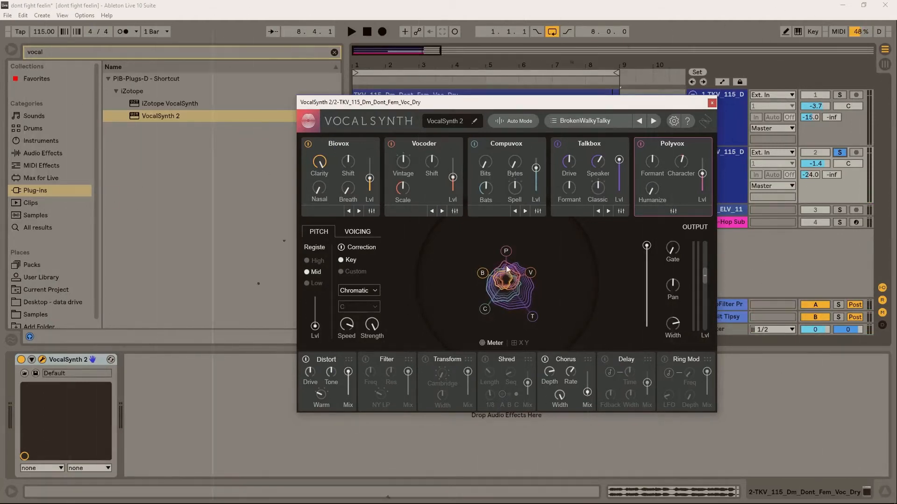
Step: Disable the Compuvox and Talkbox modules
{"action": "left_click", "coordinate": [474, 144]}
{"action": "left_click", "coordinate": [559, 145]}
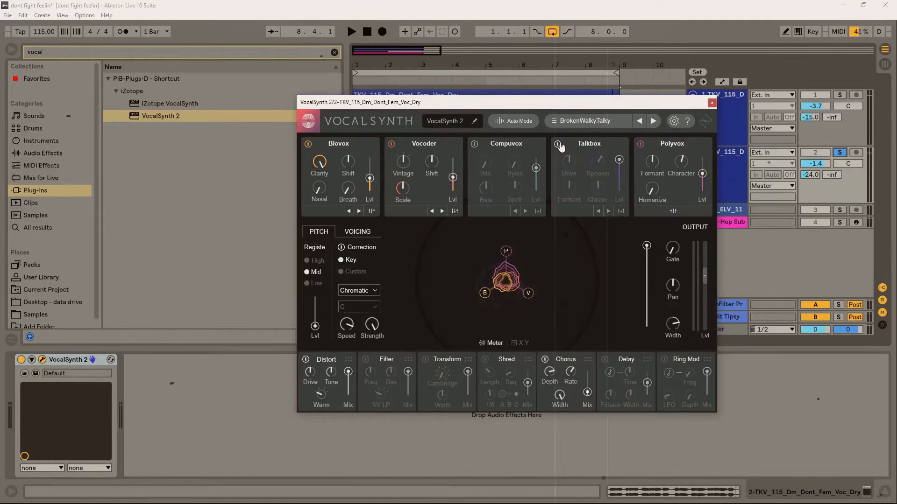
Step: Switch the display to the X/Y pad and move its point to the lower-left area to reduce Distort Mix
{"action": "left_click", "coordinate": [522, 345]}
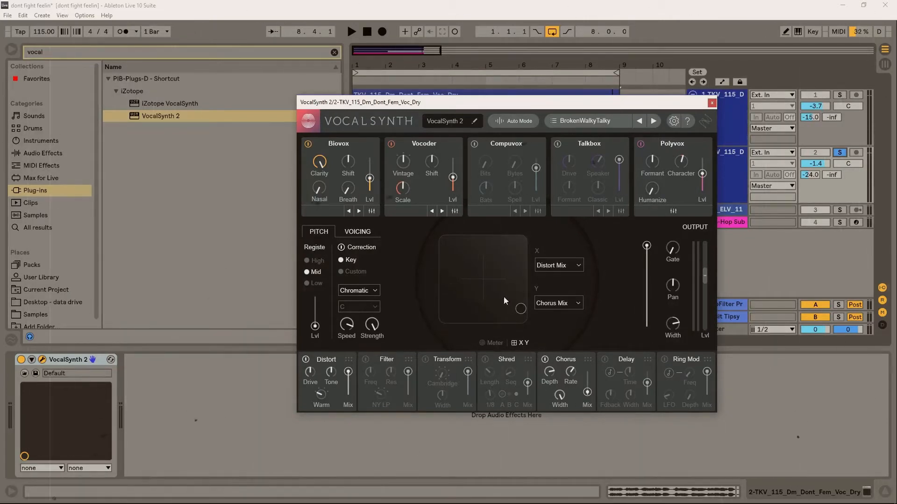
{"action": "left_click_drag", "start_coordinate": [520, 308], "coordinate": [478, 292]}
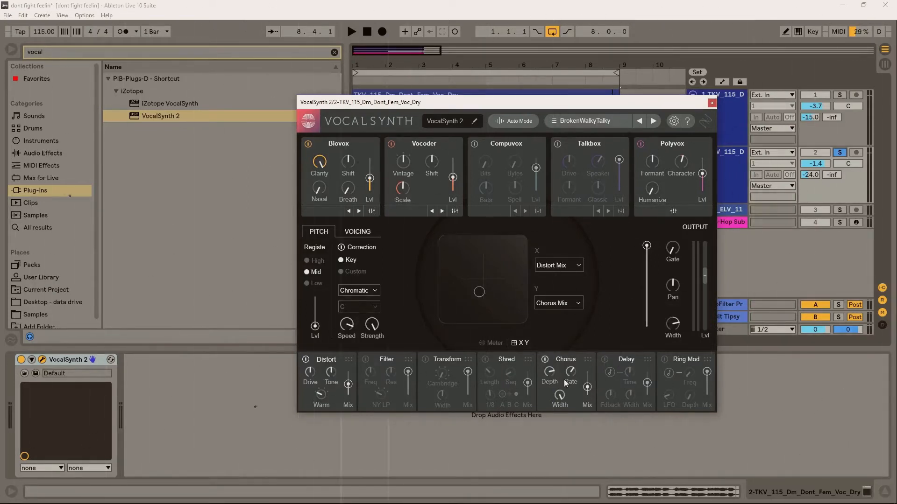
{"action": "left_click_drag", "start_coordinate": [479, 292], "coordinate": [456, 297]}
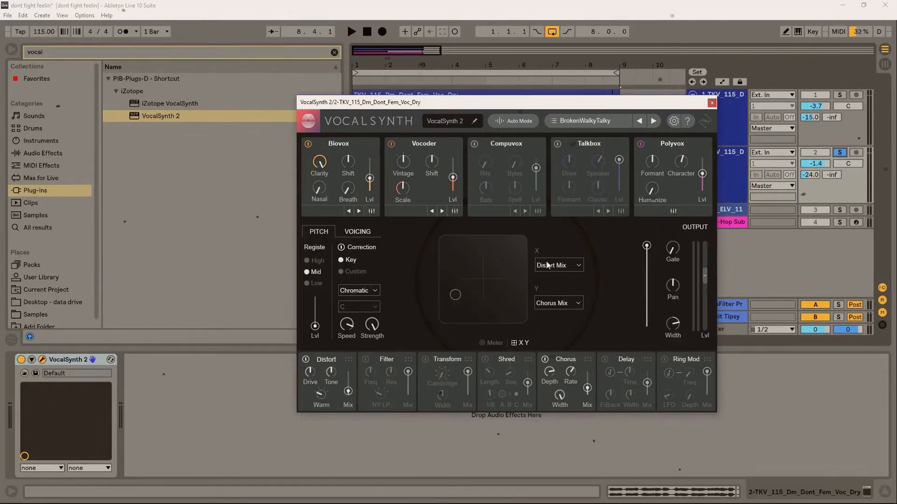
Step: Browse the parameters available for the pad's X axis, keeping Distort Mix assigned
{"action": "left_click", "coordinate": [558, 265]}
{"action": "scroll", "coordinate": [599, 281], "scroll_direction": "up", "scroll_amount": 3}
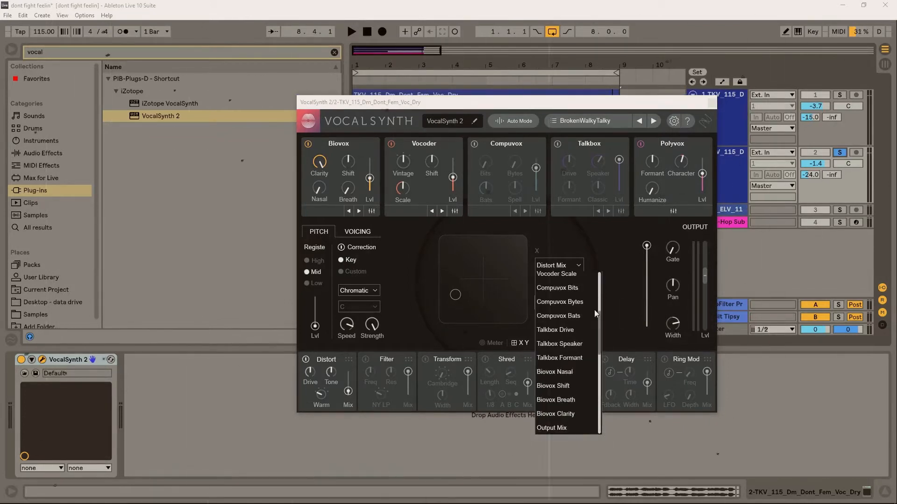
{"action": "left_click_drag", "start_coordinate": [597, 348], "coordinate": [606, 274]}
{"action": "left_click", "coordinate": [561, 263]}
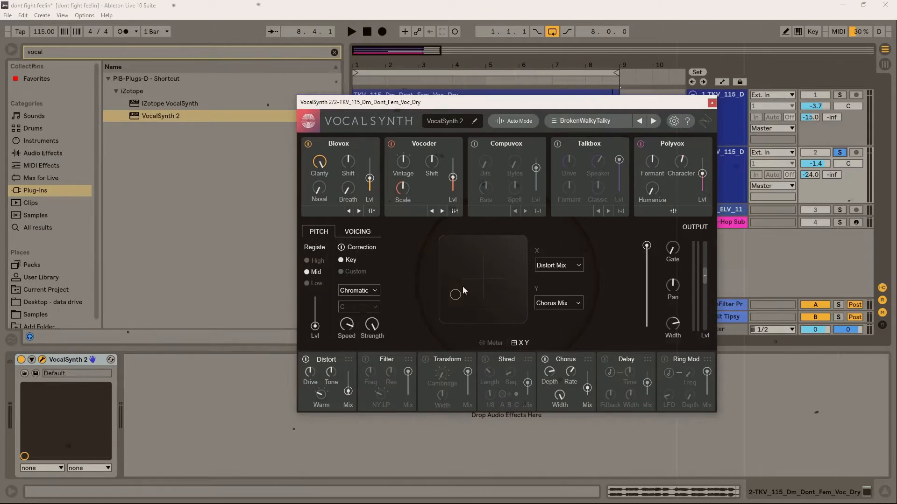
Step: Play the vocal while moving the pad's point to the upper centre, raising Distort Mix and Chorus Mix
{"action": "key", "text": "space"}
{"action": "left_click_drag", "start_coordinate": [456, 294], "coordinate": [491, 257]}
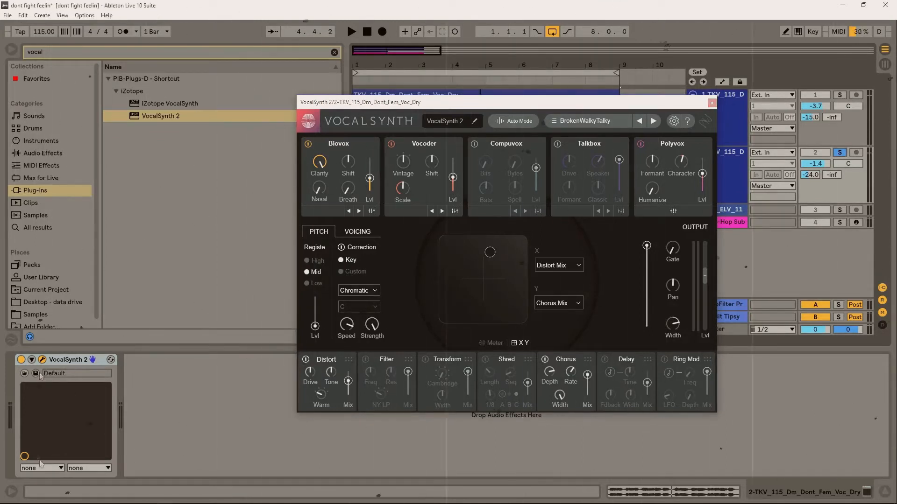
Step: Map the track device's X-Y pad to DSTRT: Mix and CHRS: Mix, and test it by moving its point
{"action": "left_click", "coordinate": [45, 468]}
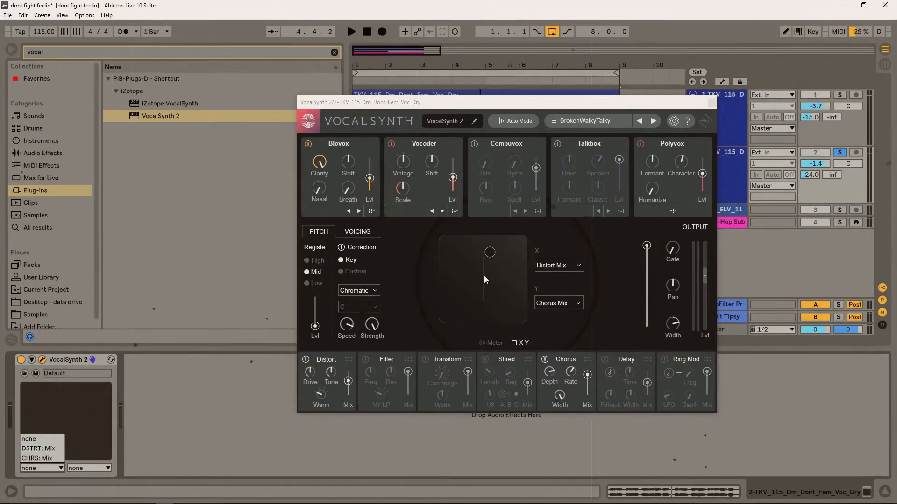
{"action": "left_click", "coordinate": [37, 448]}
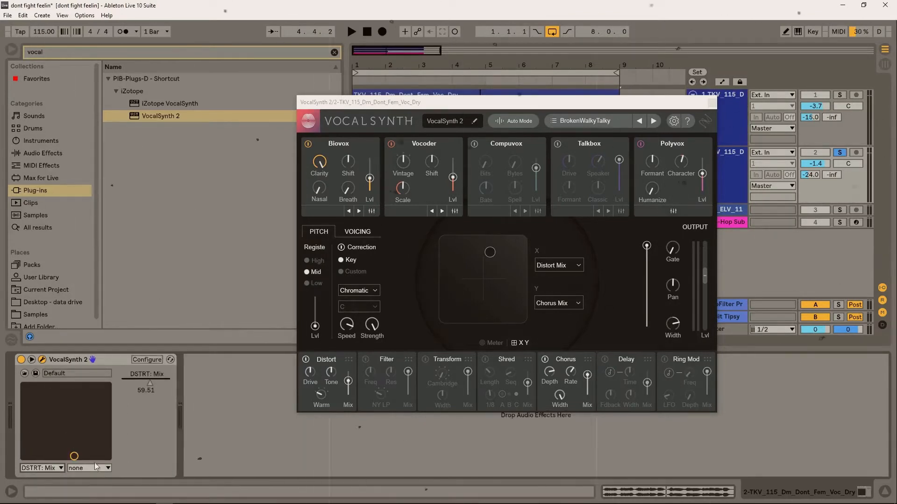
{"action": "left_click", "coordinate": [95, 467]}
{"action": "left_click", "coordinate": [96, 463]}
{"action": "left_click_drag", "start_coordinate": [74, 397], "coordinate": [75, 419]}
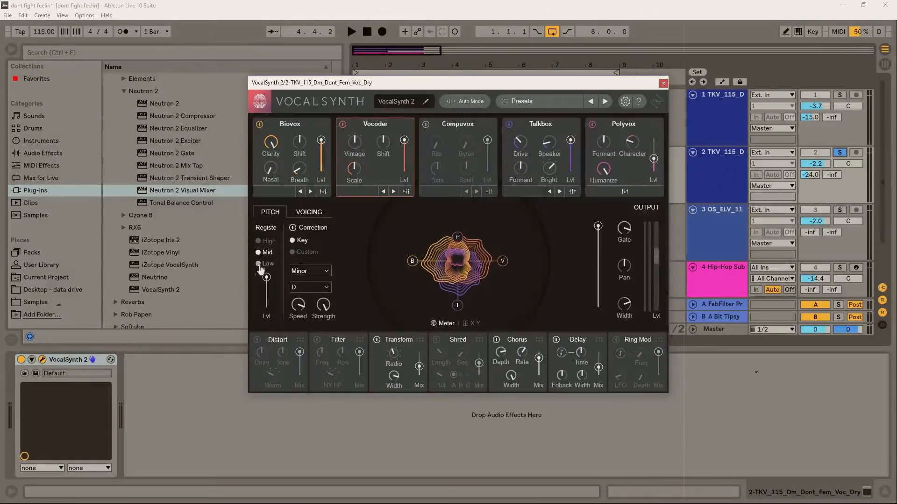
Step: View the voicing settings of the D Minor setup and return to its pitch settings
{"action": "left_click", "coordinate": [303, 218]}
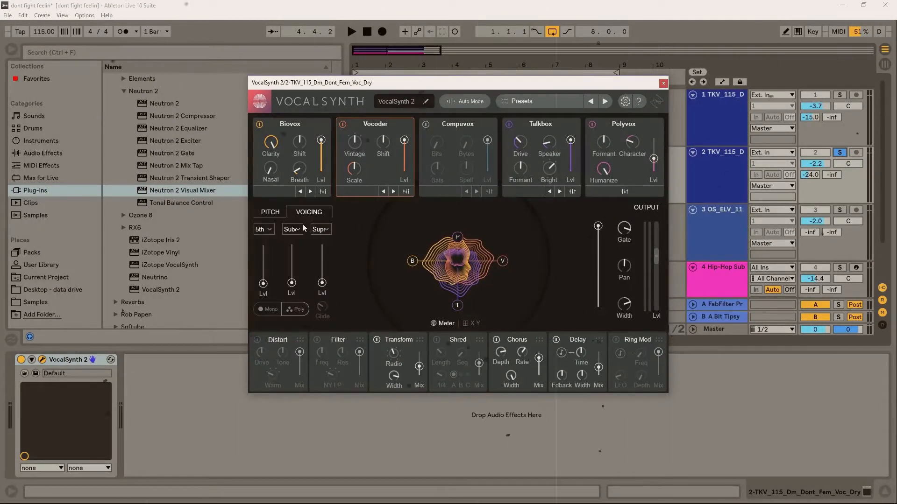
{"action": "left_click", "coordinate": [276, 214]}
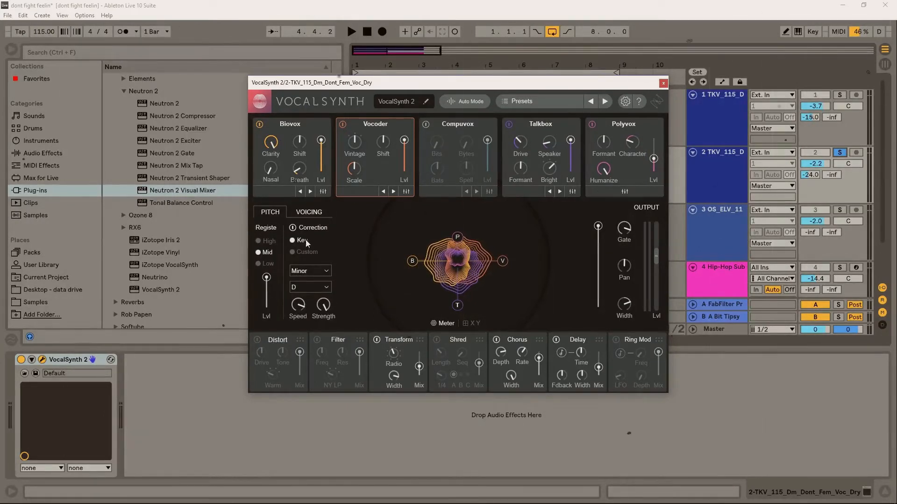
Step: Lower the register level to its minimum, set the pitch correction scale to Chromatic, and play the vocal
{"action": "left_click_drag", "start_coordinate": [266, 278], "coordinate": [266, 306]}
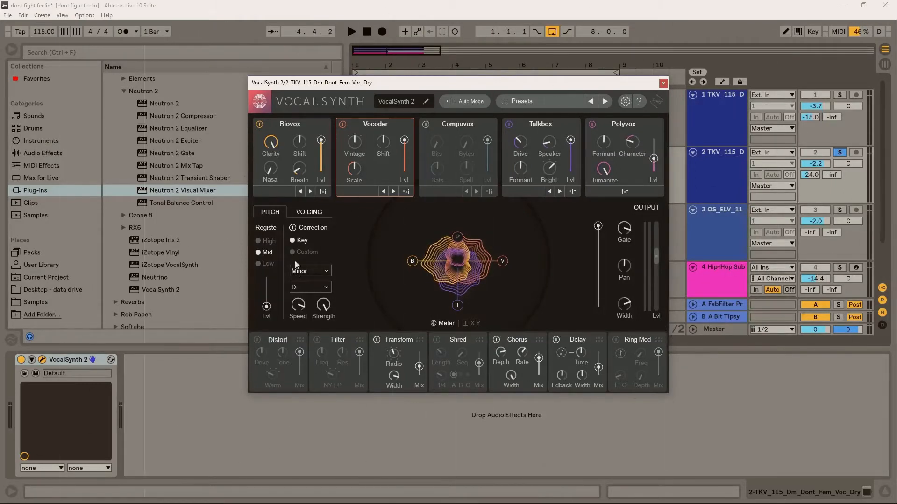
{"action": "left_click", "coordinate": [309, 273]}
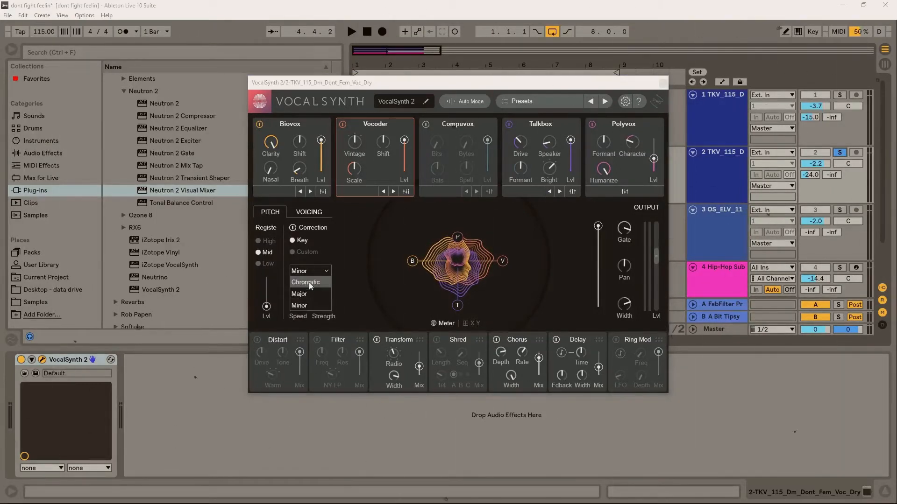
{"action": "left_click", "coordinate": [310, 285]}
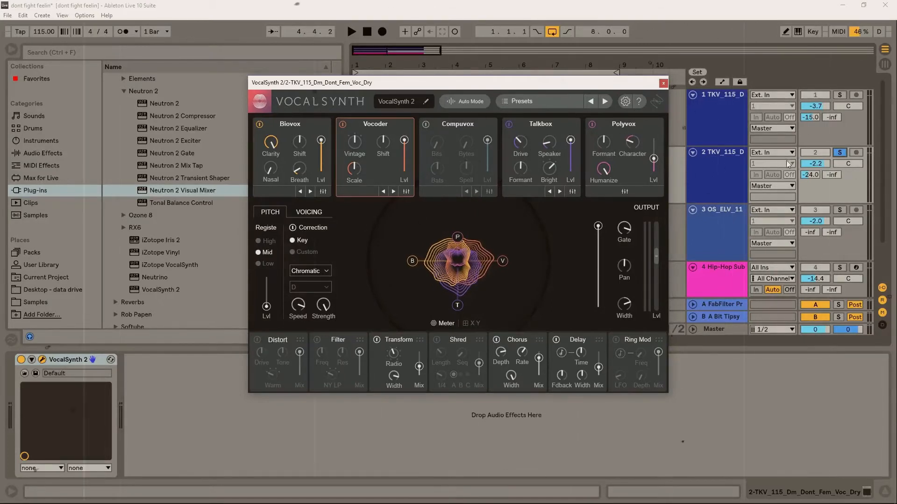
{"action": "key", "text": "space"}
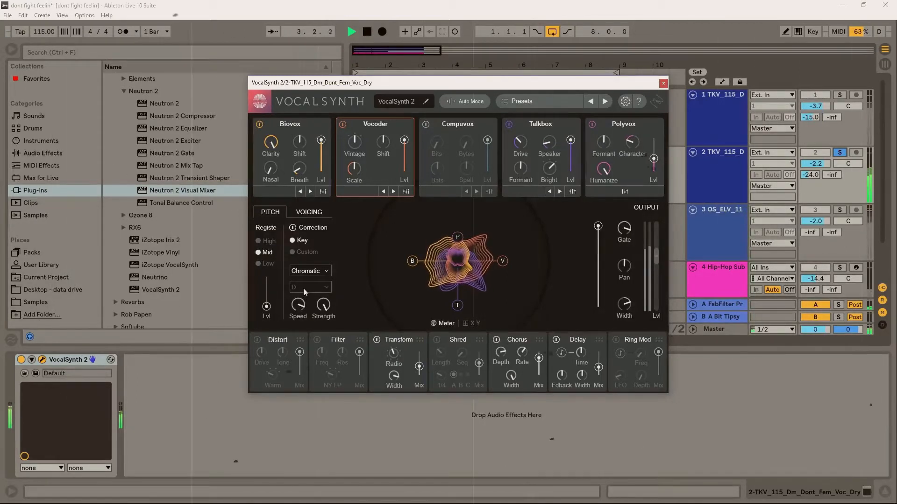
{"action": "key", "text": "space"}
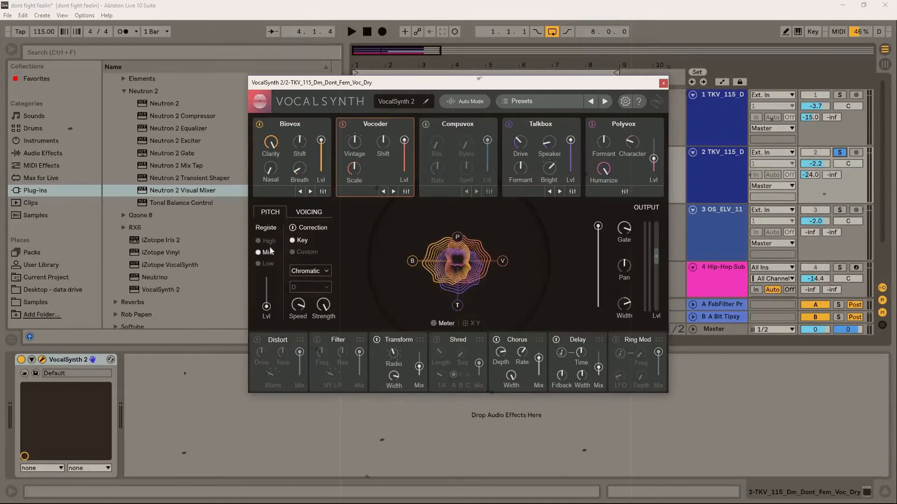
Step: Raise the register level back near its maximum, set the correction key to D Minor, and play the vocal
{"action": "left_click_drag", "start_coordinate": [266, 306], "coordinate": [268, 274]}
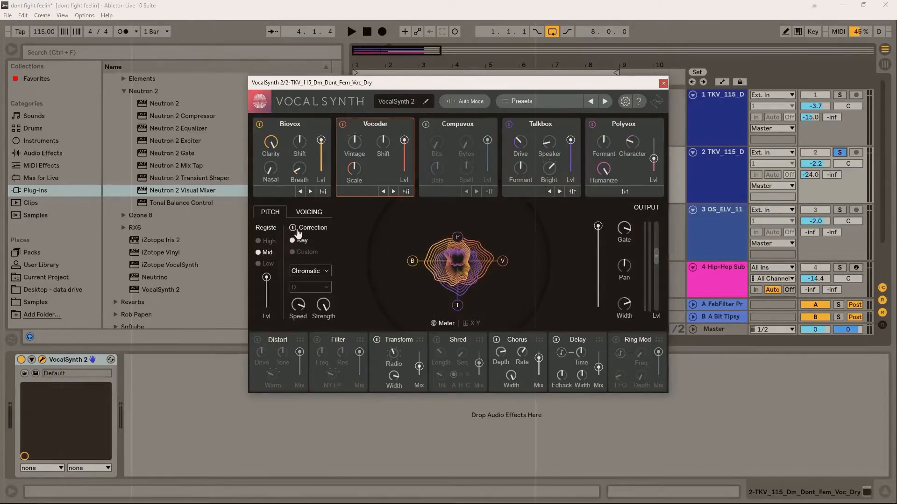
{"action": "left_click", "coordinate": [309, 272]}
{"action": "left_click", "coordinate": [311, 305]}
{"action": "left_click", "coordinate": [309, 286]}
{"action": "left_click", "coordinate": [306, 317]}
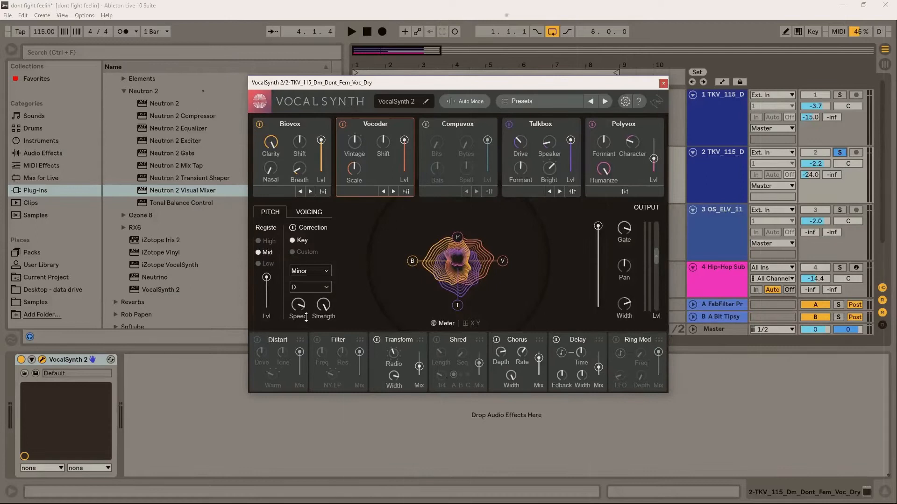
{"action": "key", "text": "space"}
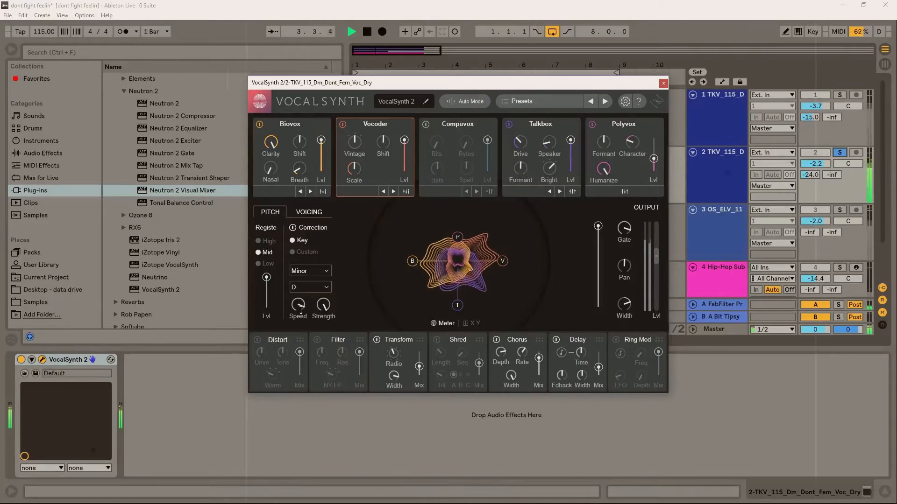
{"action": "key", "text": "space"}
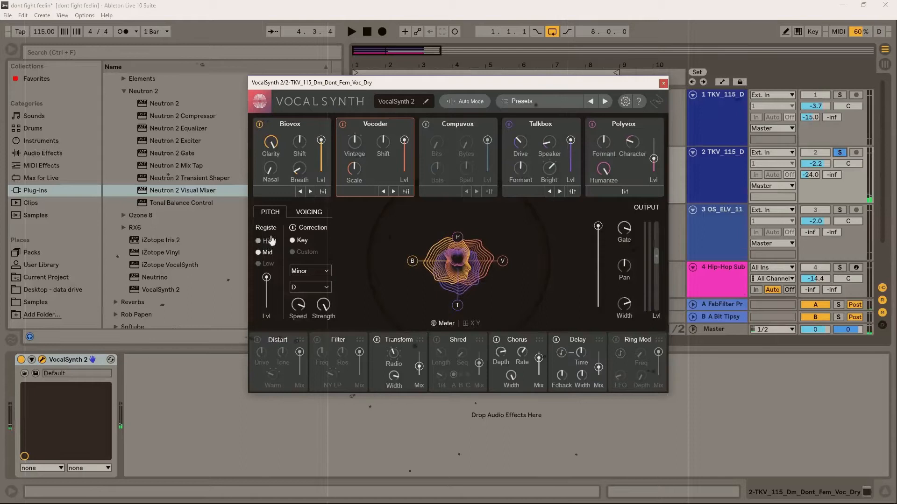
Step: Try the Low register and the Chromatic scale, returning to the Mid register and the D Minor key
{"action": "left_click", "coordinate": [262, 263]}
{"action": "left_click", "coordinate": [261, 256]}
{"action": "left_click", "coordinate": [304, 271]}
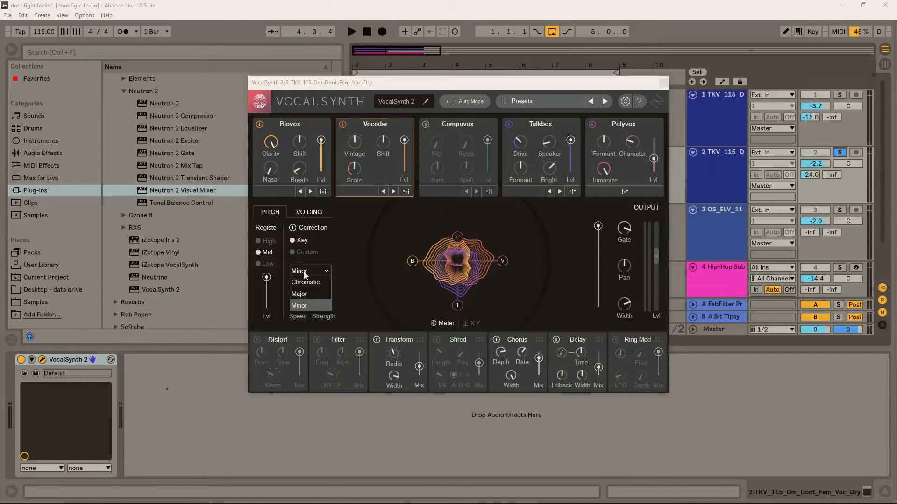
{"action": "left_click", "coordinate": [308, 282]}
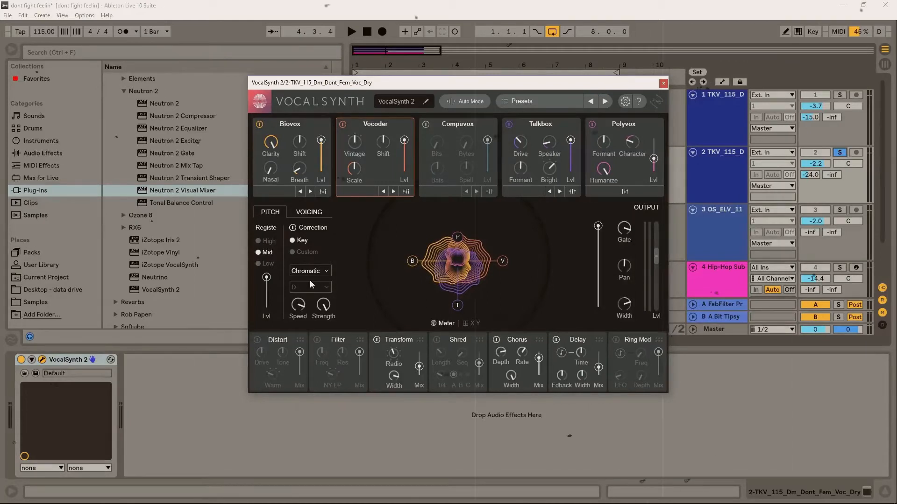
{"action": "left_click", "coordinate": [310, 275]}
{"action": "left_click", "coordinate": [314, 304]}
{"action": "left_click", "coordinate": [313, 288]}
{"action": "left_click", "coordinate": [313, 288]}
Step: Check the pitch correction Speed and lower the Strength to 69
{"action": "mouse_move", "coordinate": [298, 308]}
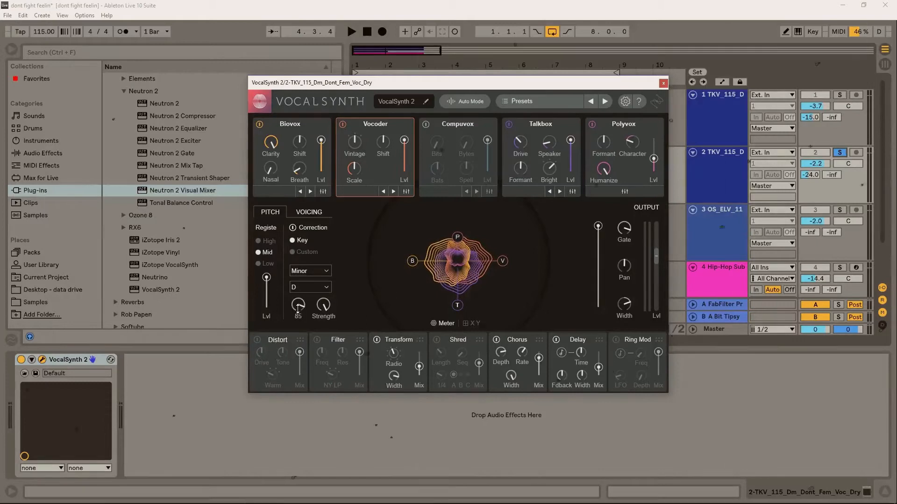
{"action": "mouse_move", "coordinate": [324, 306]}
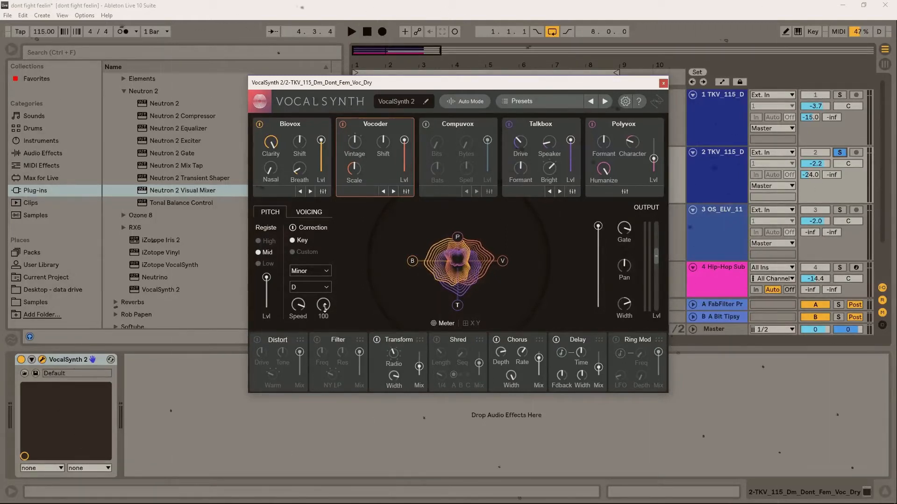
{"action": "left_click_drag", "start_coordinate": [324, 308], "coordinate": [333, 343]}
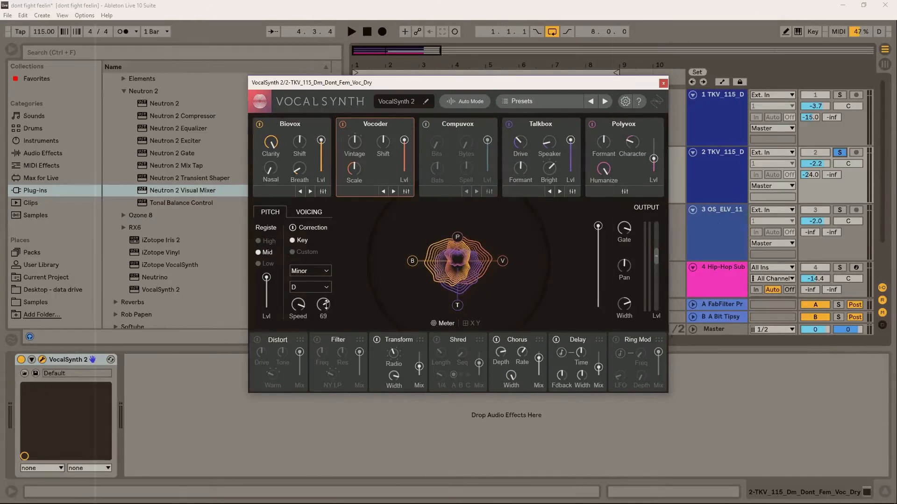
Step: Set the pitch correction key to G Major, trying C as the root first
{"action": "left_click", "coordinate": [303, 271]}
{"action": "left_click", "coordinate": [317, 294]}
{"action": "left_click", "coordinate": [317, 287]}
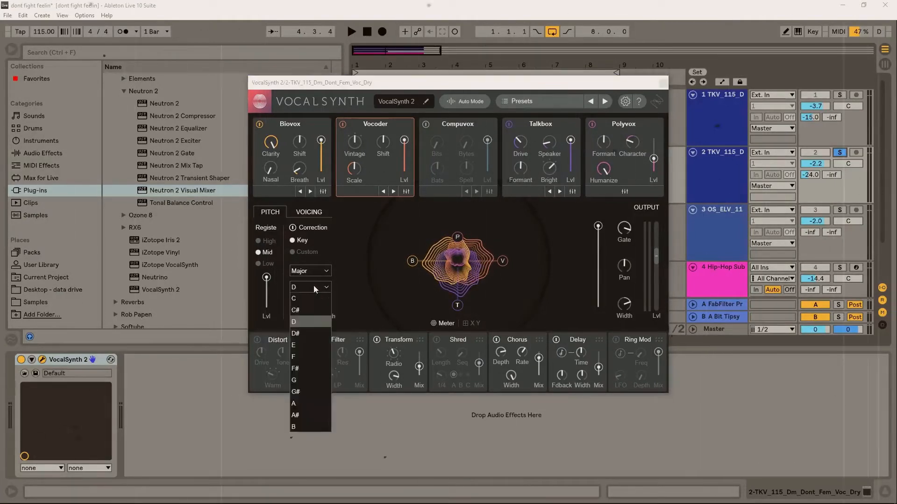
{"action": "left_click", "coordinate": [313, 298]}
{"action": "left_click", "coordinate": [313, 287]}
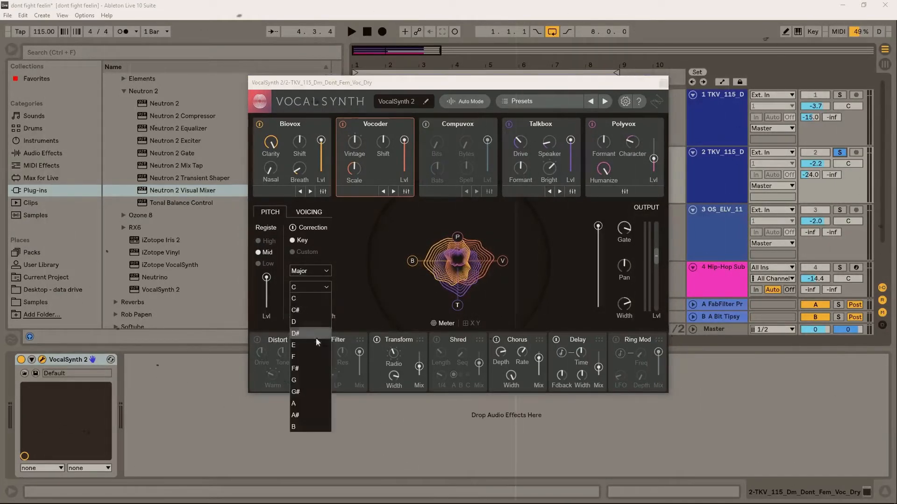
{"action": "left_click", "coordinate": [307, 379]}
Step: Raise the pitch correction Speed and Strength and play the vocal with the G Major key
{"action": "left_click_drag", "start_coordinate": [304, 311], "coordinate": [330, 265]}
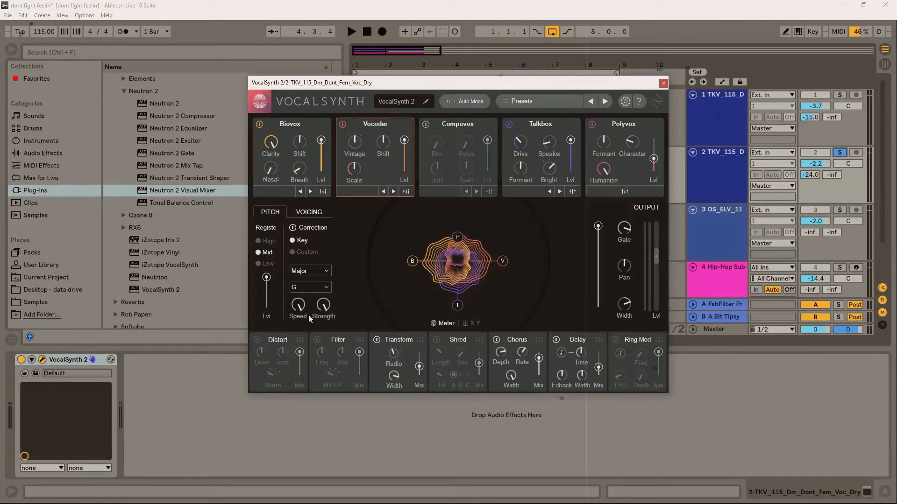
{"action": "key", "text": "space"}
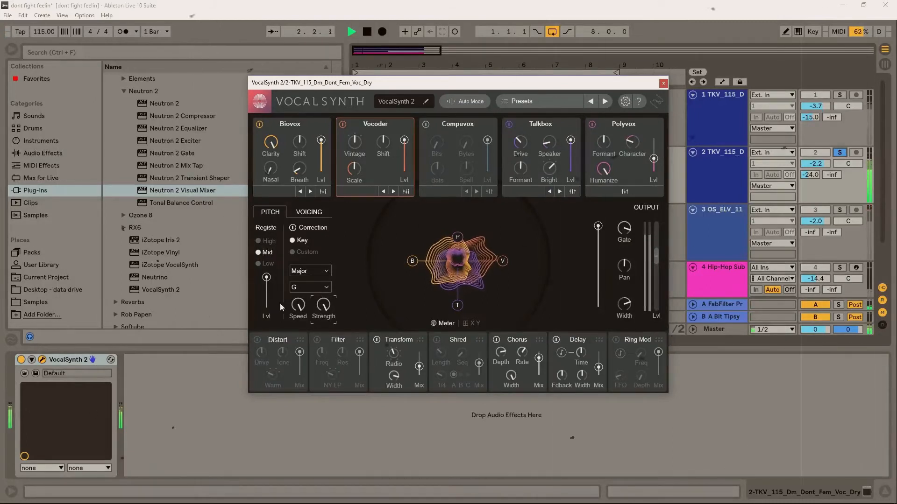
{"action": "key", "text": "space"}
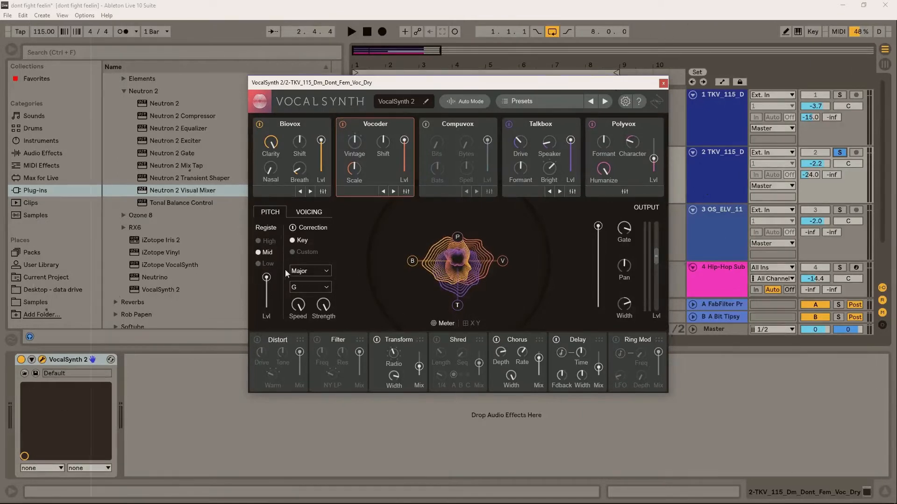
Step: Play the vocal while switching between the High, Mid and Low registers, finishing with Mid selected
{"action": "key", "text": "space"}
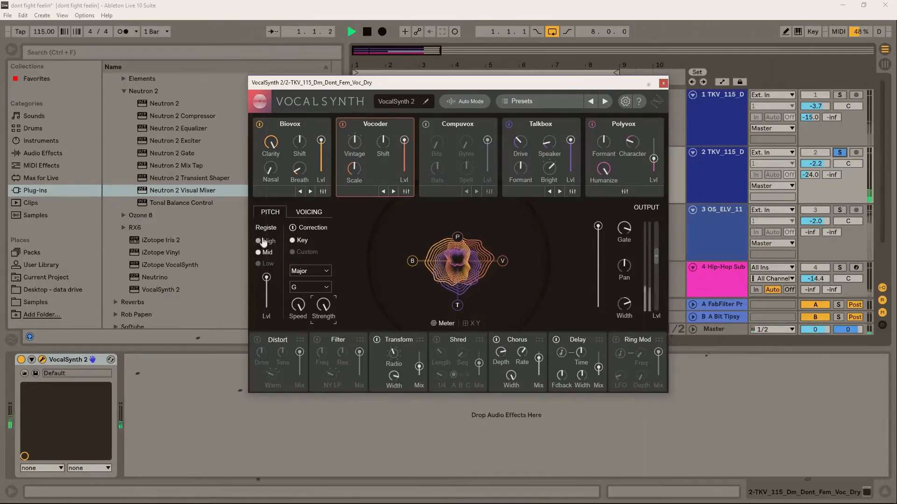
{"action": "left_click", "coordinate": [259, 241]}
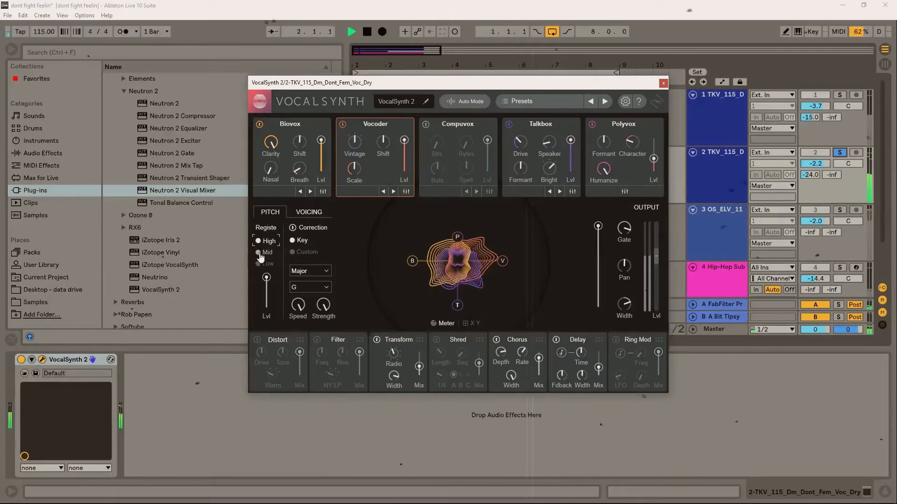
{"action": "left_click", "coordinate": [256, 264]}
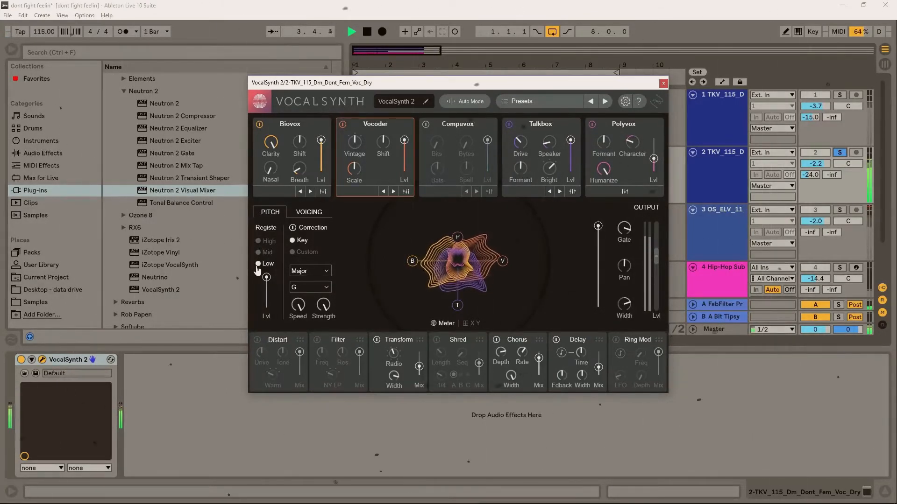
{"action": "left_click", "coordinate": [258, 253]}
{"action": "left_click", "coordinate": [258, 241]}
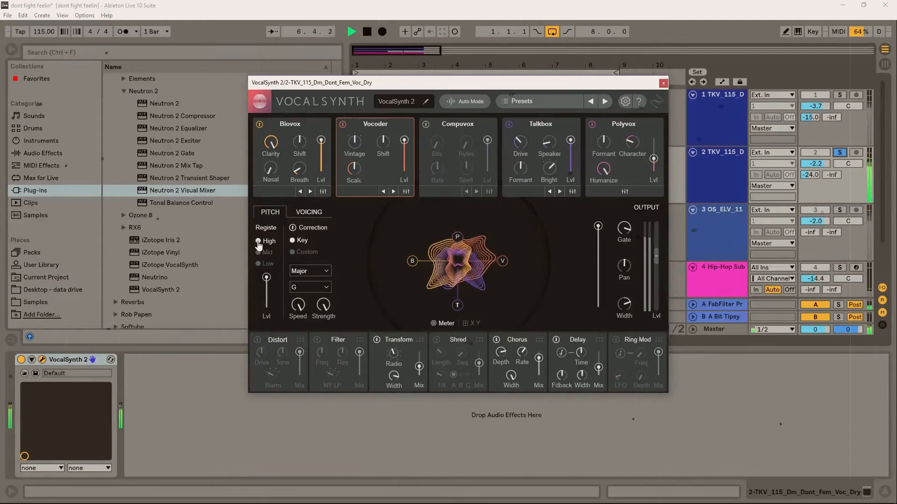
{"action": "left_click", "coordinate": [258, 264]}
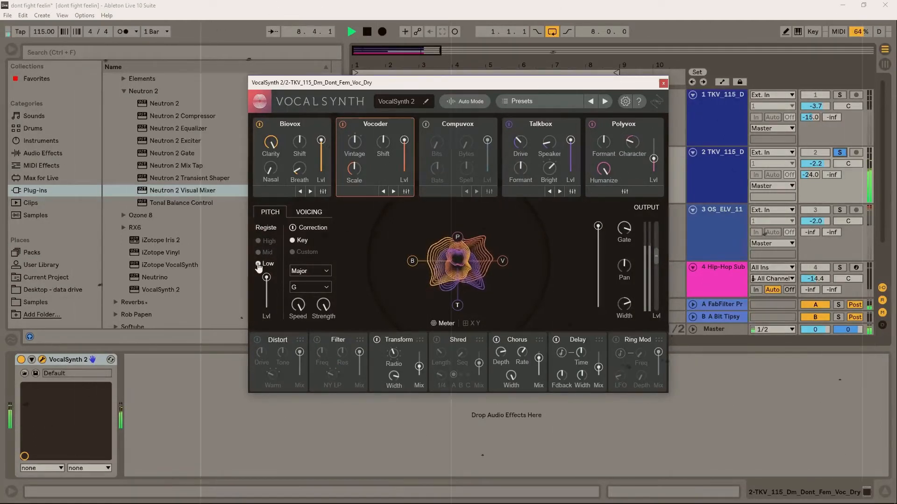
{"action": "key", "text": "space"}
{"action": "left_click", "coordinate": [258, 253]}
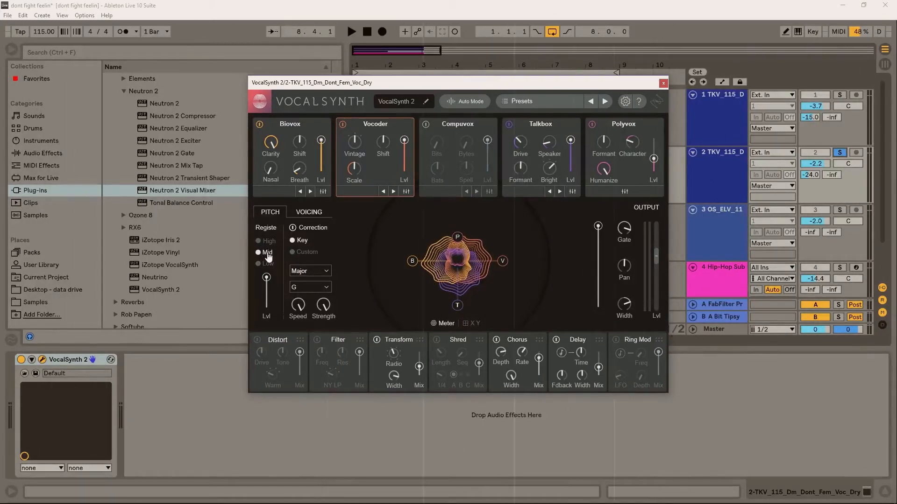
Step: Open the mode chooser, accept Auto mode, and turn off pitch correction
{"action": "left_click", "coordinate": [291, 240]}
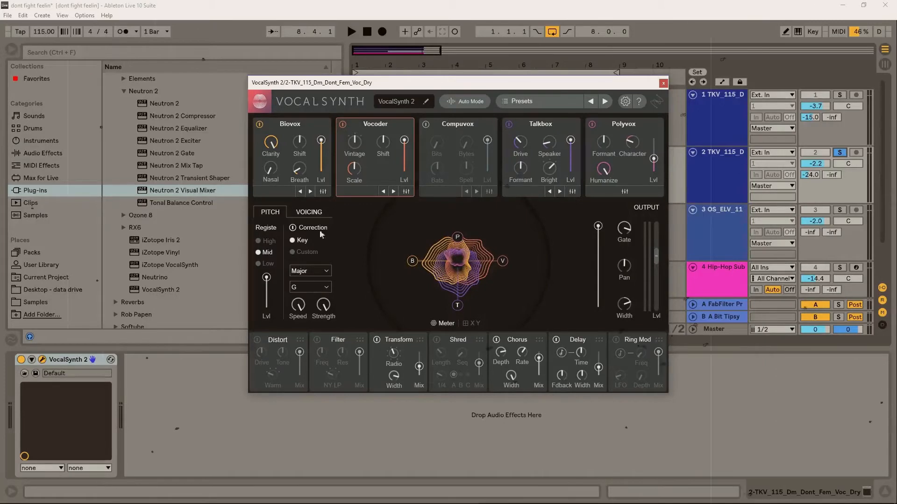
{"action": "left_click", "coordinate": [454, 104]}
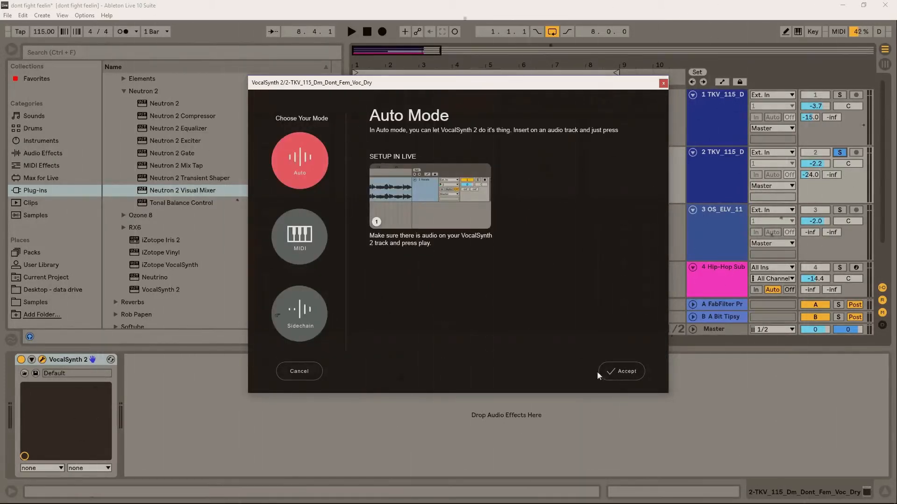
{"action": "left_click", "coordinate": [610, 374]}
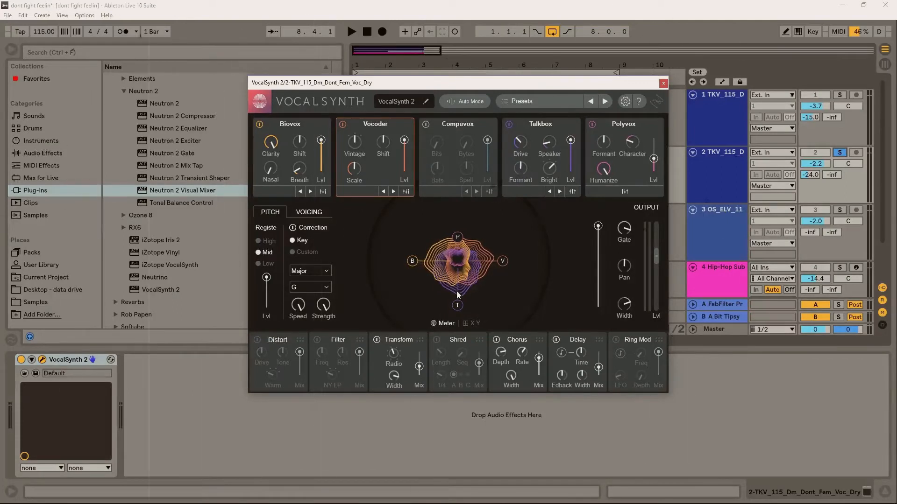
{"action": "left_click", "coordinate": [311, 227]}
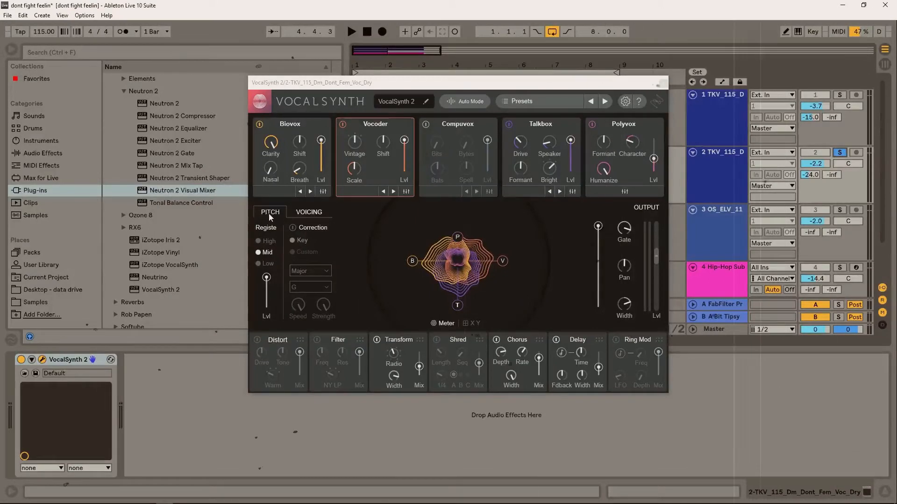
Step: Examine the interval choices for each of the three voices in the voicing settings, keeping the current selections
{"action": "left_click", "coordinate": [309, 212]}
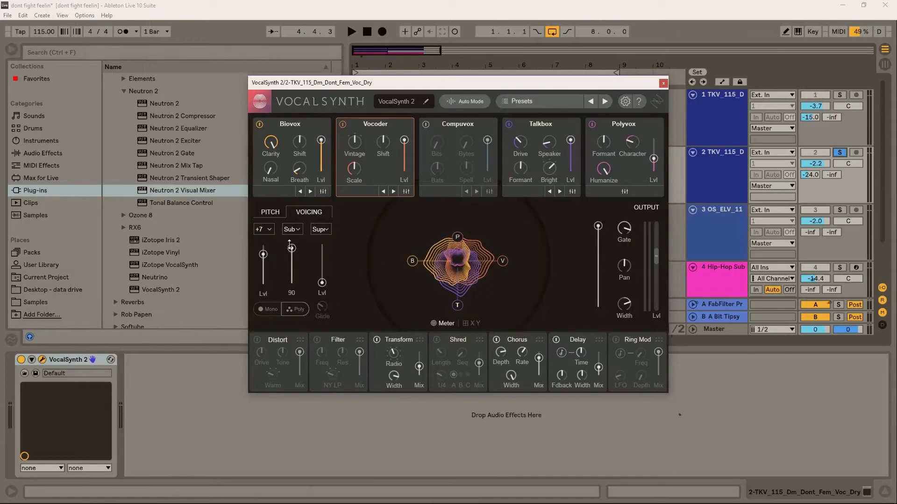
{"action": "left_click", "coordinate": [265, 231]}
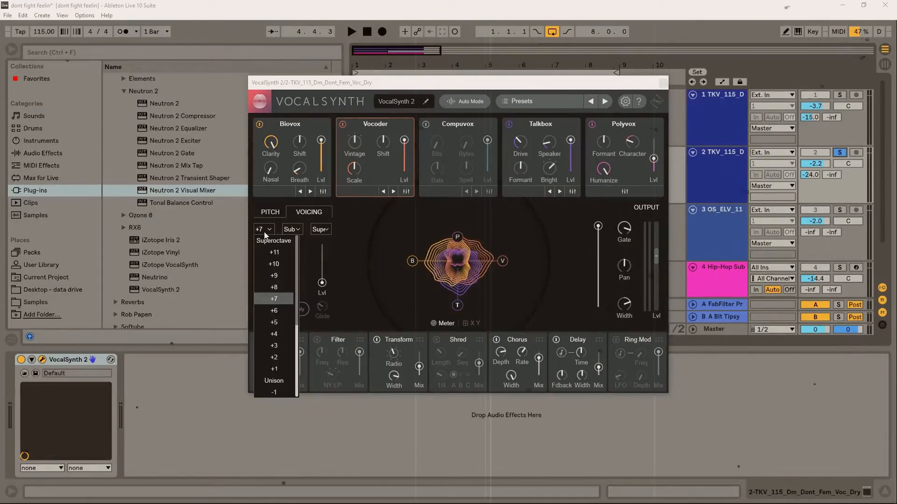
{"action": "left_click", "coordinate": [264, 232]}
{"action": "left_click", "coordinate": [264, 232]}
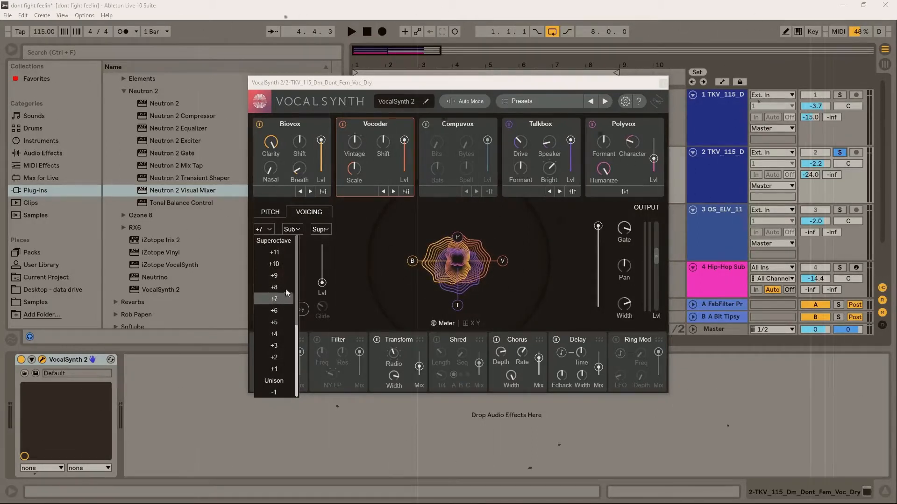
{"action": "left_click", "coordinate": [313, 256]}
{"action": "left_click", "coordinate": [293, 230]}
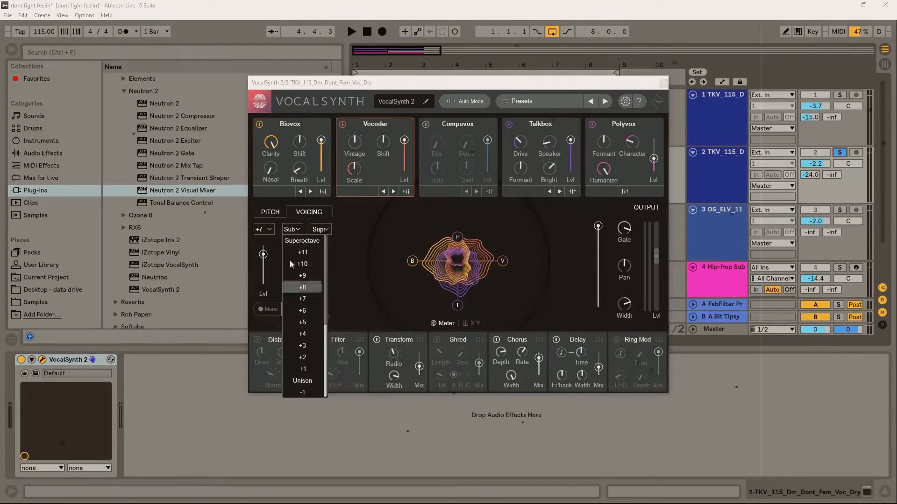
{"action": "left_click", "coordinate": [288, 230]}
{"action": "left_click", "coordinate": [319, 232]}
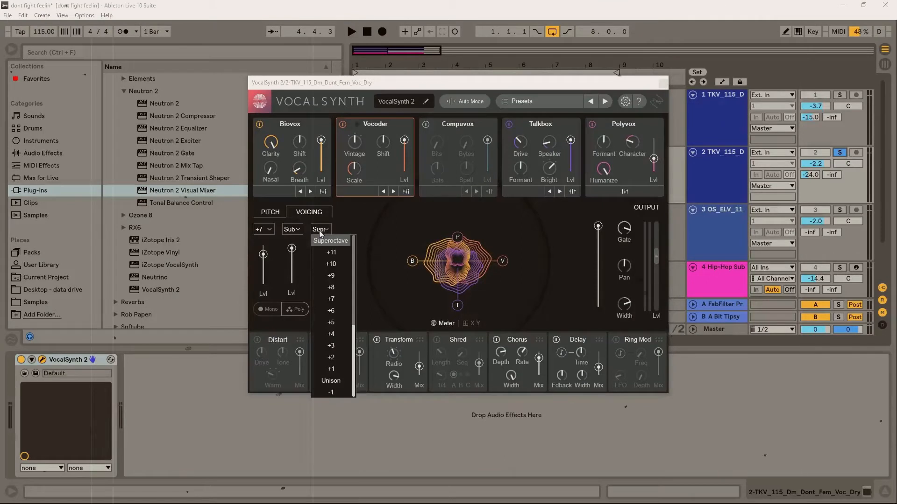
{"action": "left_click", "coordinate": [318, 231]}
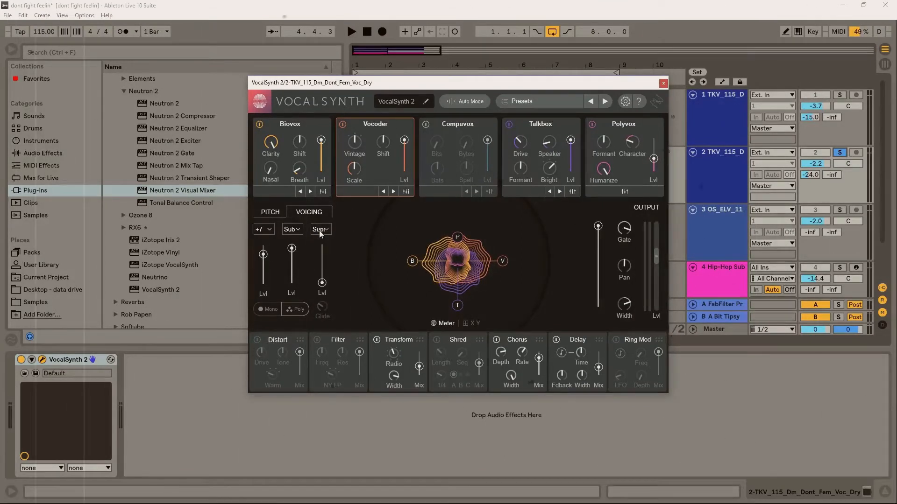
Step: Lower the first voice's level to its minimum in the voicing settings and switch the plug-in to MIDI mode
{"action": "left_click_drag", "start_coordinate": [263, 255], "coordinate": [323, 260]}
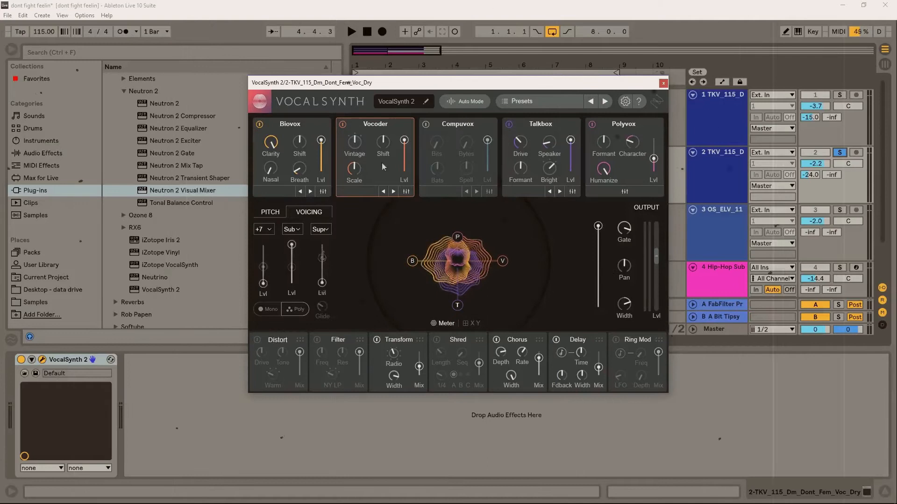
{"action": "left_click", "coordinate": [459, 102]}
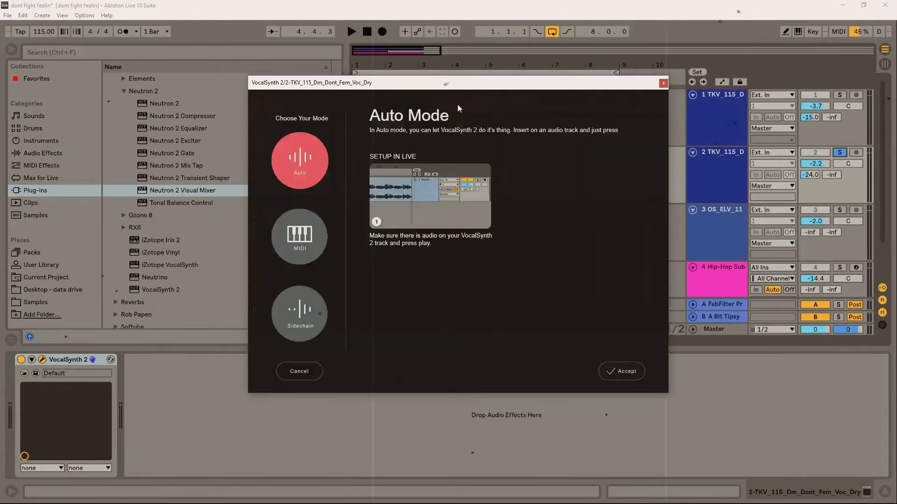
{"action": "left_click", "coordinate": [297, 239]}
{"action": "left_click", "coordinate": [626, 372]}
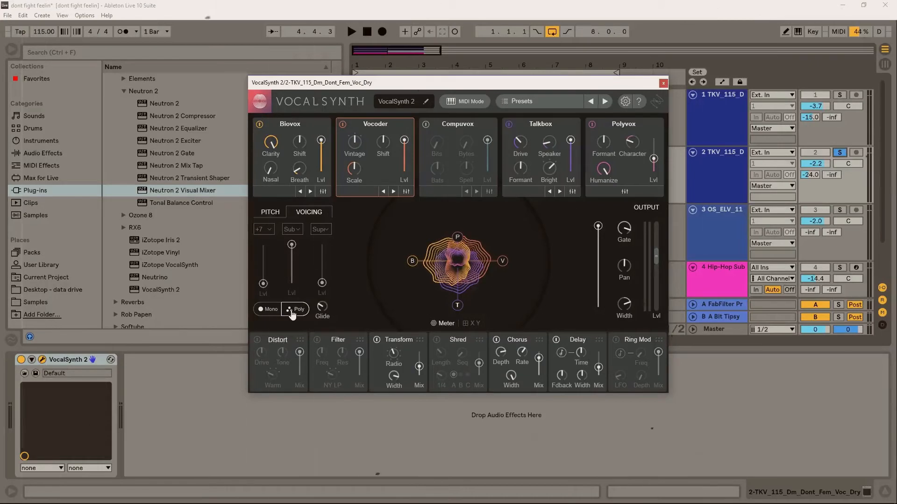
{"action": "mouse_move", "coordinate": [320, 304]}
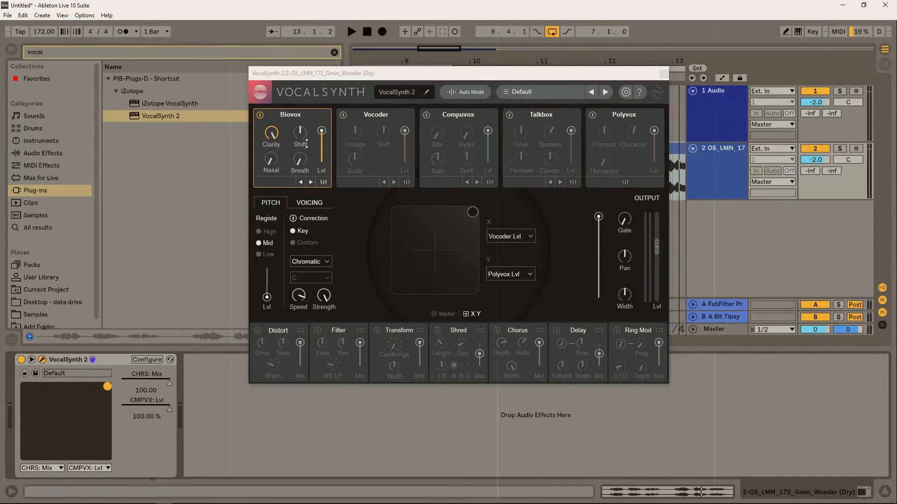
Step: Toggle the Biovox module off and on, and play the vocal while varying the output's dry/wet mix
{"action": "left_click", "coordinate": [260, 116]}
{"action": "left_click", "coordinate": [261, 116]}
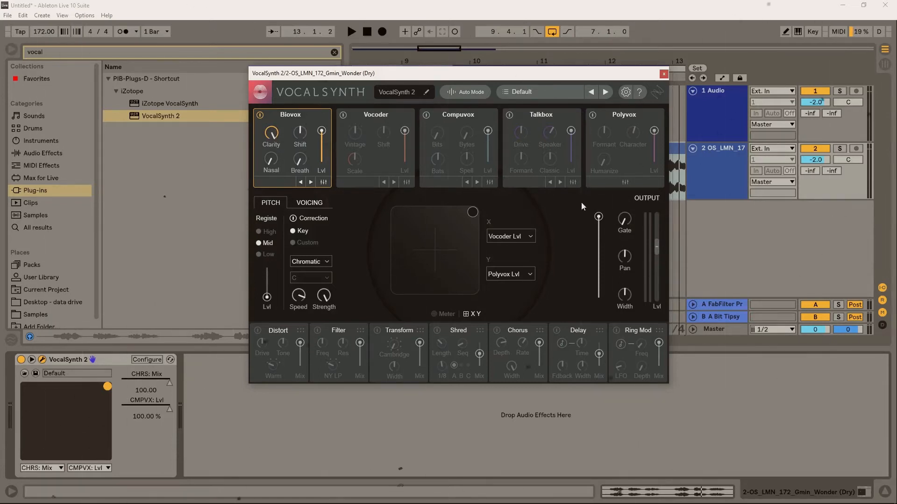
{"action": "key", "text": "space"}
{"action": "left_click_drag", "start_coordinate": [598, 276], "coordinate": [599, 239]}
{"action": "key", "text": "space"}
Step: Play the vocal through Biovox and switch the central display from the X/Y pad to Meter
{"action": "mouse_move", "coordinate": [278, 133]}
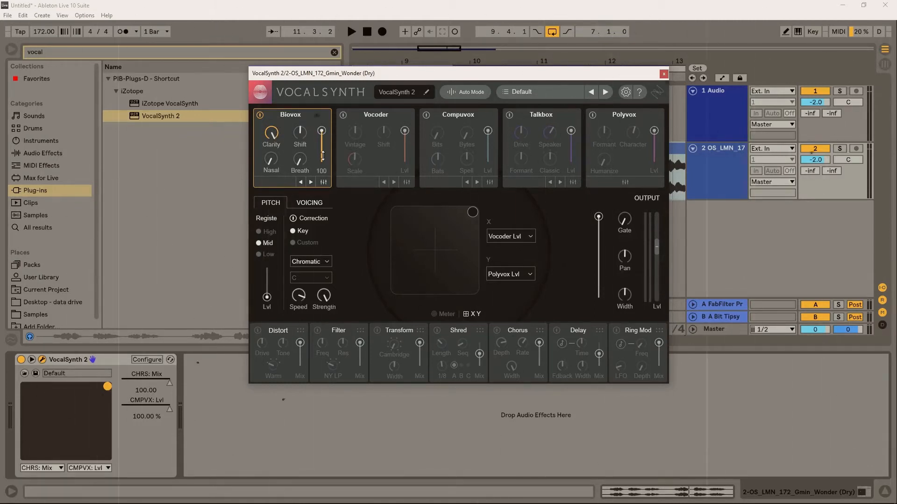
{"action": "key", "text": "space"}
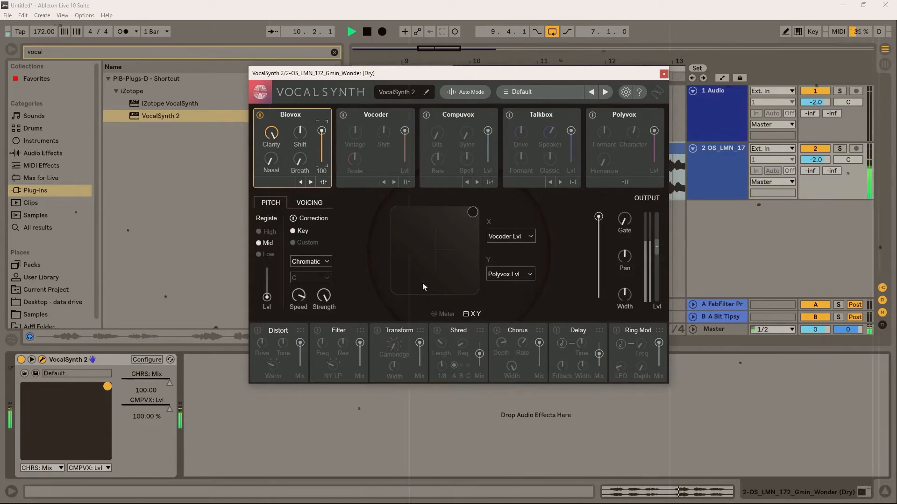
{"action": "left_click", "coordinate": [444, 314]}
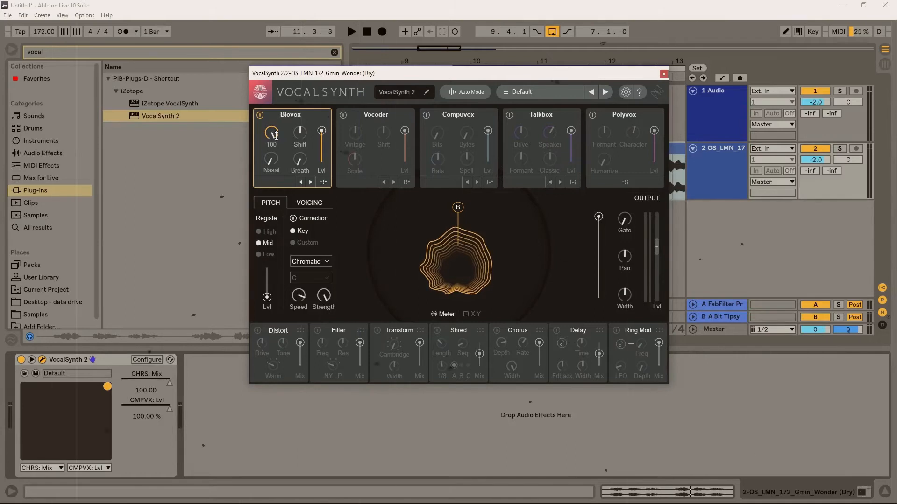
Step: Play the vocal while varying Biovox's Clarity, finishing at 100
{"action": "key", "text": "space"}
{"action": "mouse_move", "coordinate": [274, 141]}
{"action": "left_mouse_down"}
{"action": "mouse_move", "coordinate": [265, 243]}
{"action": "mouse_move", "coordinate": [272, 132]}
{"action": "left_mouse_up"}
{"action": "key", "text": "space"}
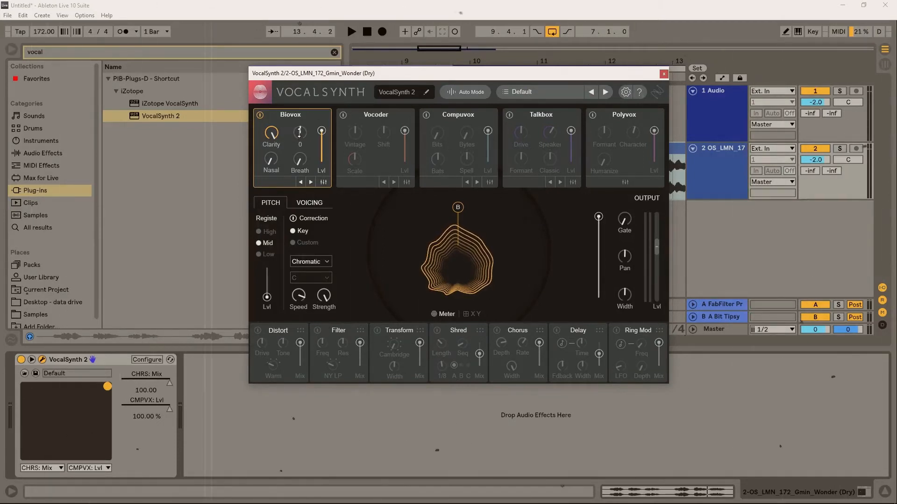
Step: Play the vocal while sweeping Biovox's Shift up to 100 and down, finishing at 0
{"action": "key", "text": "space"}
{"action": "left_click_drag", "start_coordinate": [300, 135], "coordinate": [309, 76]}
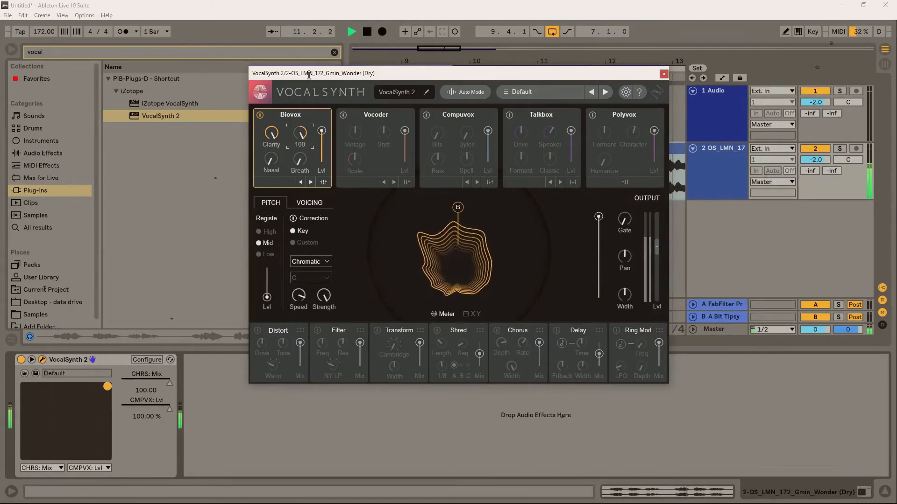
{"action": "left_click_drag", "start_coordinate": [301, 126], "coordinate": [302, 198]}
{"action": "key", "text": "space"}
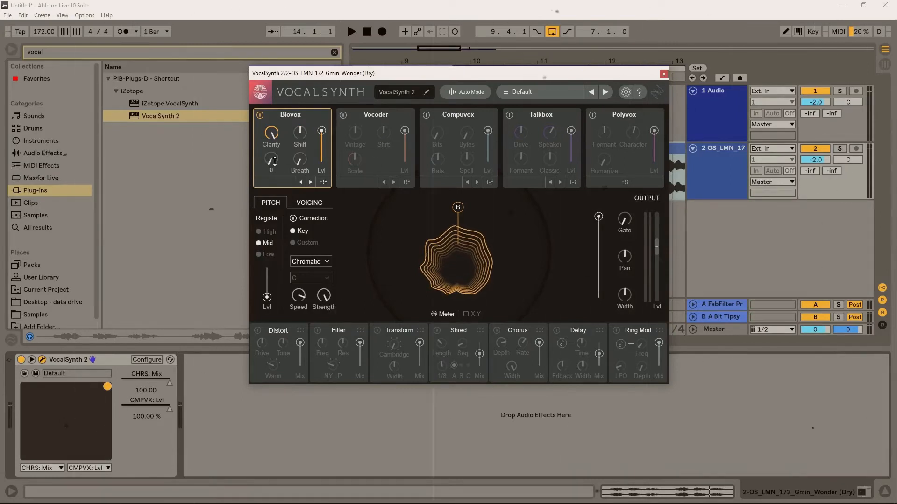
Step: Play the vocal while raising Biovox's Nasal to about 82, and return it to 0
{"action": "key", "text": "space"}
{"action": "left_click_drag", "start_coordinate": [275, 164], "coordinate": [276, 146]}
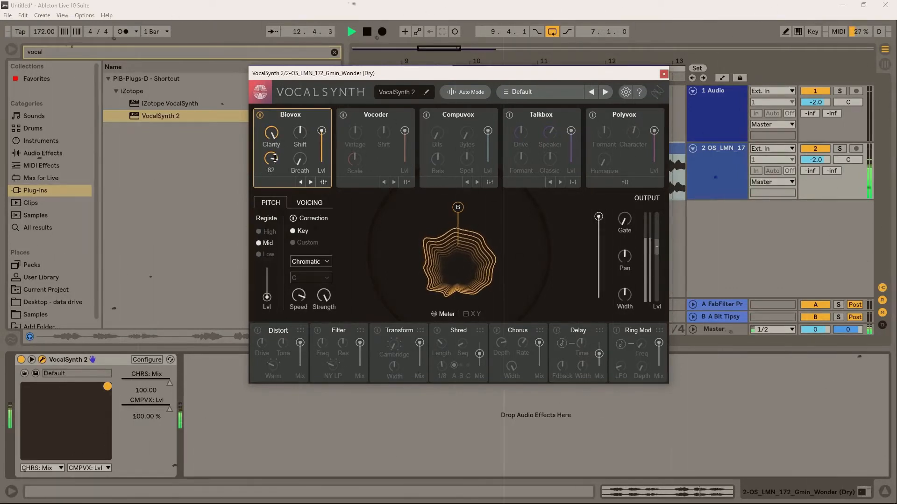
{"action": "key", "text": "space"}
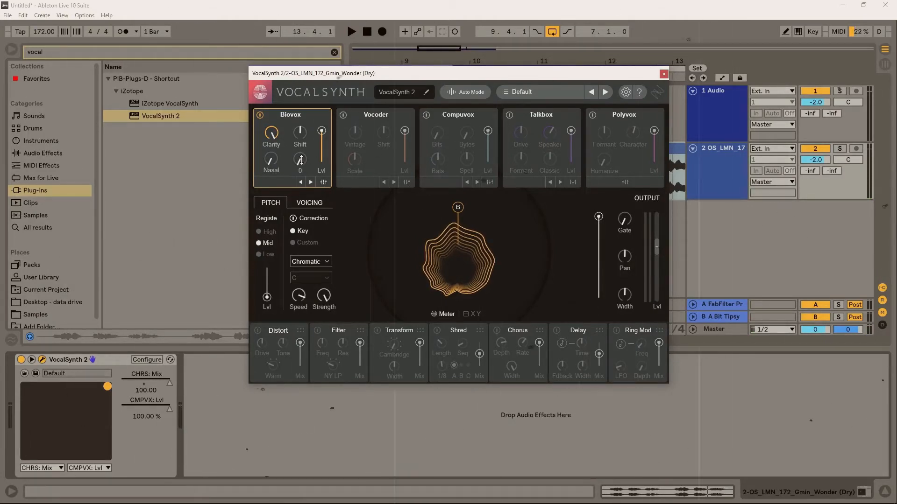
Step: Play the vocal while varying Biovox's Breath between about 96 and 22, and return it to 0
{"action": "key", "text": "space"}
{"action": "left_click_drag", "start_coordinate": [301, 159], "coordinate": [305, 49]}
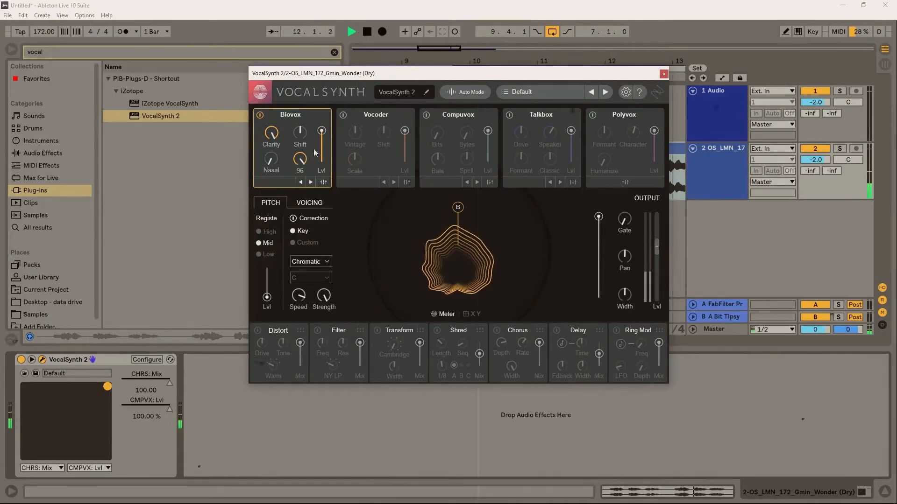
{"action": "left_click_drag", "start_coordinate": [297, 161], "coordinate": [310, 228]}
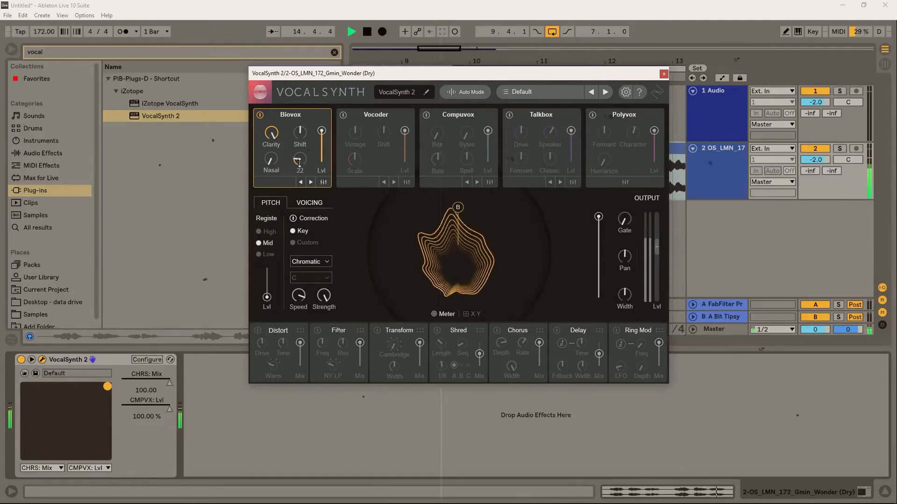
{"action": "key", "text": "space"}
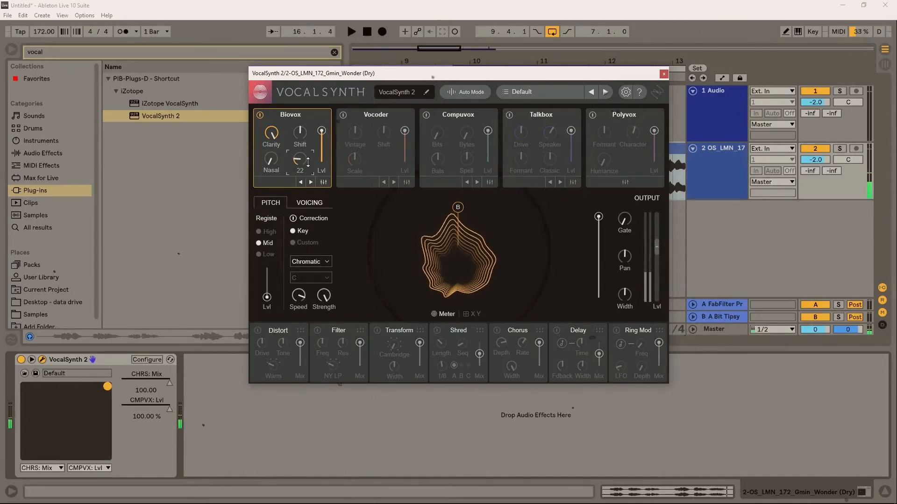
Step: Open Biovox's advanced settings and move the vowel position to I while the vocal plays
{"action": "left_click", "coordinate": [323, 182]}
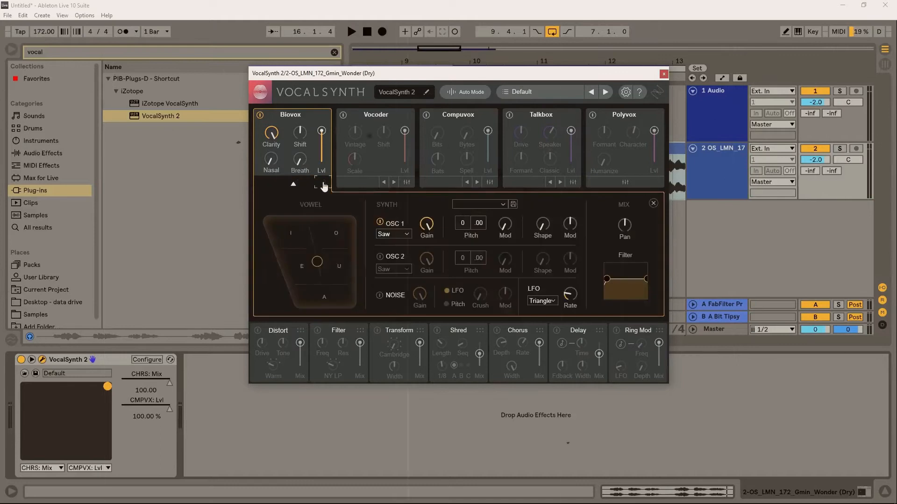
{"action": "key", "text": "space"}
{"action": "left_click_drag", "start_coordinate": [328, 262], "coordinate": [290, 237]}
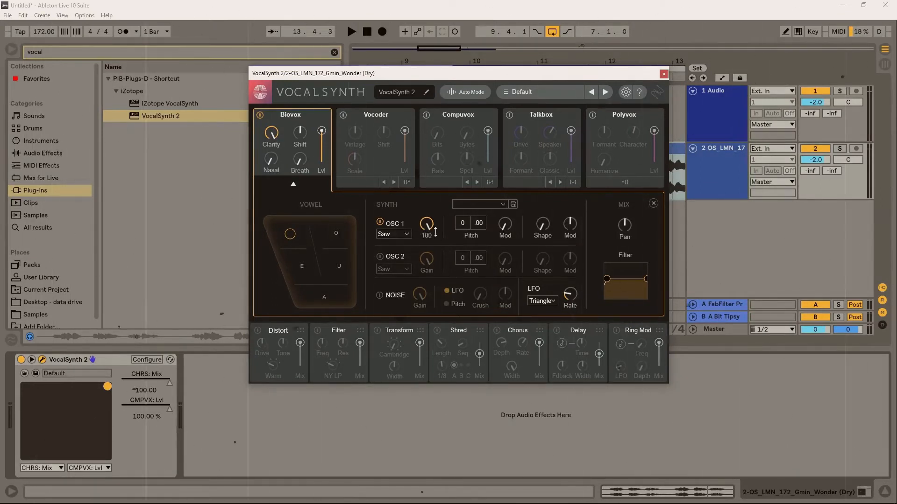
Step: Play the vocal while varying OSC 1's pitch modulation, finishing at 0
{"action": "key", "text": "space"}
{"action": "left_click_drag", "start_coordinate": [508, 227], "coordinate": [502, 267]}
{"action": "key", "text": "space"}
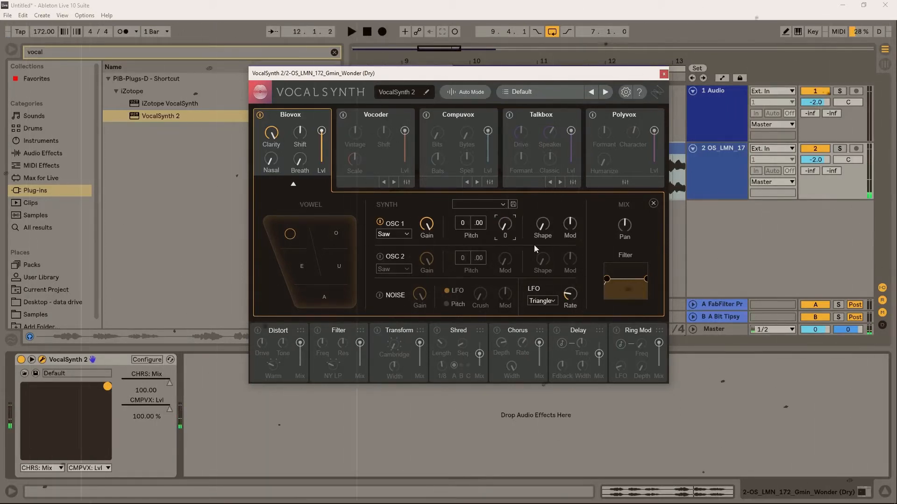
Step: Raise OSC 1's pitch modulation during playback, and set the LFO to Square with a slower rate
{"action": "key", "text": "space"}
{"action": "left_click_drag", "start_coordinate": [510, 228], "coordinate": [512, 167]}
{"action": "left_click_drag", "start_coordinate": [572, 270], "coordinate": [576, 243]}
{"action": "mouse_move", "coordinate": [575, 293]}
{"action": "left_mouse_down"}
{"action": "mouse_move", "coordinate": [570, 301]}
{"action": "mouse_move", "coordinate": [570, 275]}
{"action": "mouse_move", "coordinate": [568, 305]}
{"action": "left_mouse_up"}
{"action": "left_click", "coordinate": [553, 302]}
{"action": "left_click", "coordinate": [541, 310]}
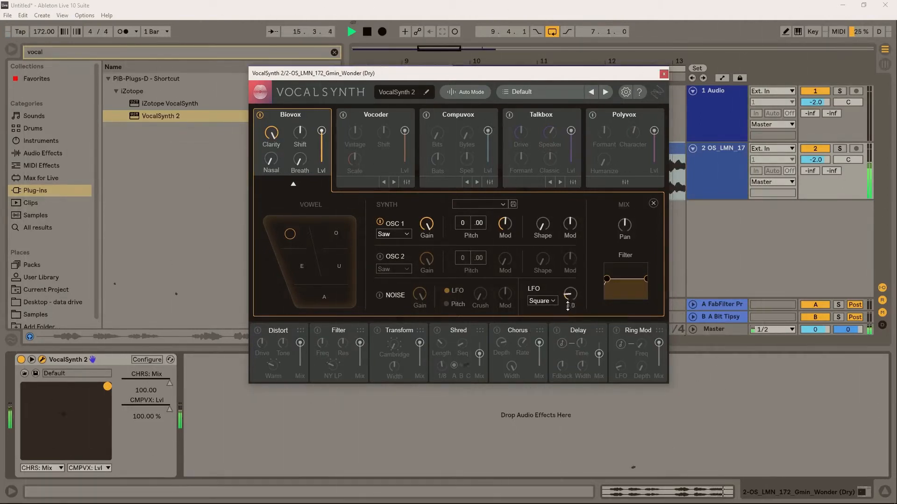
{"action": "key", "text": "space"}
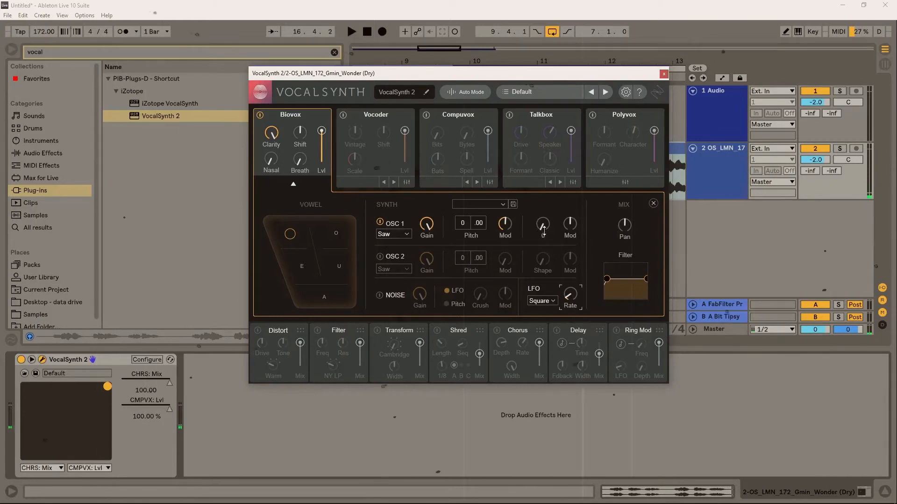
Step: Audition OSC 1's Shape at 67 and shape modulation at 34, and reset both along with its pitch modulation
{"action": "left_click_drag", "start_coordinate": [540, 225], "coordinate": [551, 206]}
{"action": "key", "text": "space"}
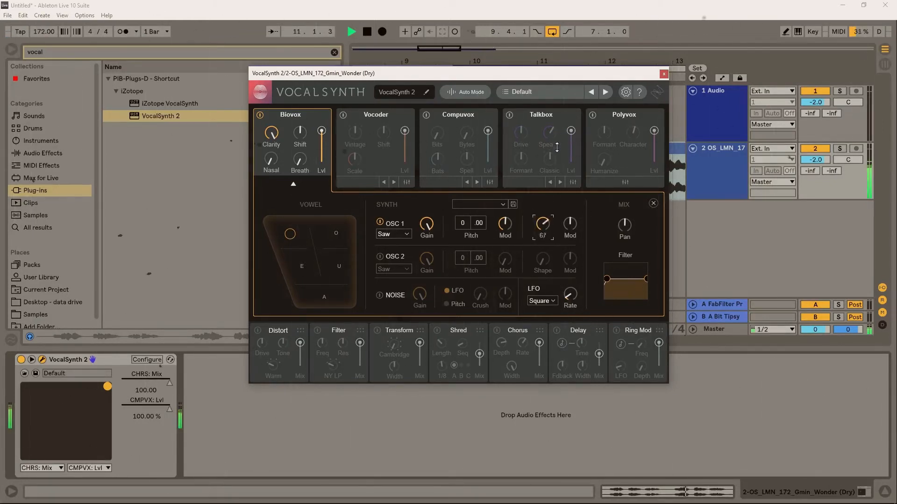
{"action": "left_click_drag", "start_coordinate": [570, 224], "coordinate": [573, 209]}
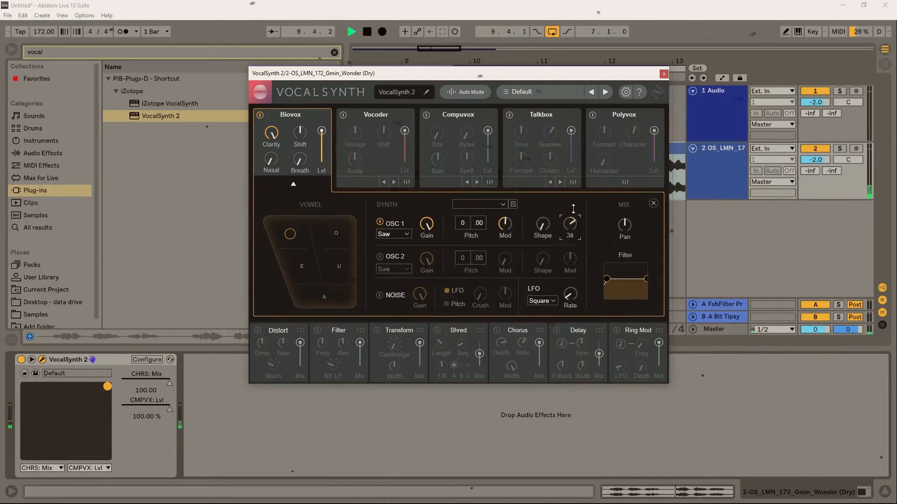
{"action": "left_click_drag", "start_coordinate": [573, 208], "coordinate": [569, 228]}
{"action": "left_click", "coordinate": [505, 224]}
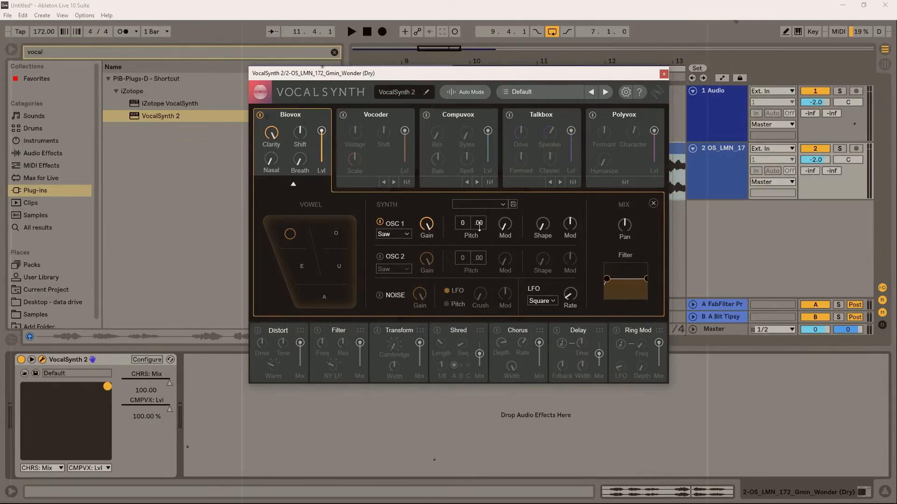
Step: Recentre the vowel position and enable OSC 2 with its pitch at -12, playing the vocal
{"action": "left_click", "coordinate": [391, 260]}
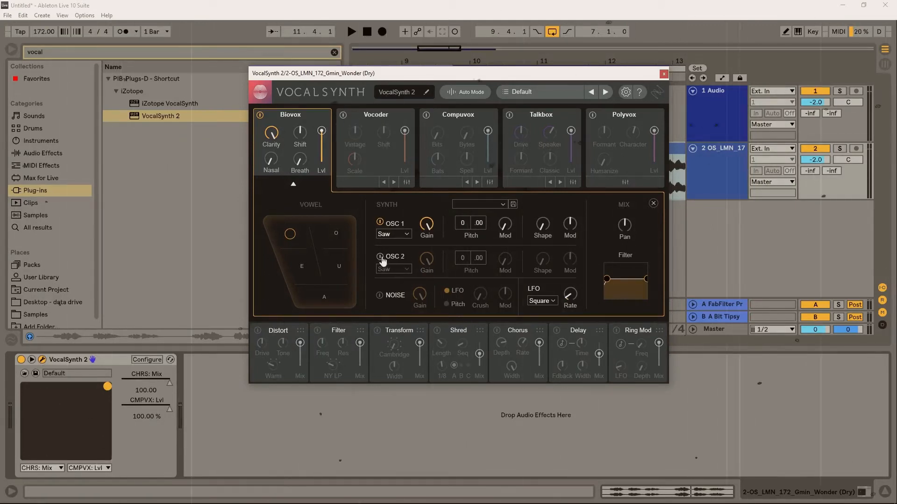
{"action": "key", "text": "space"}
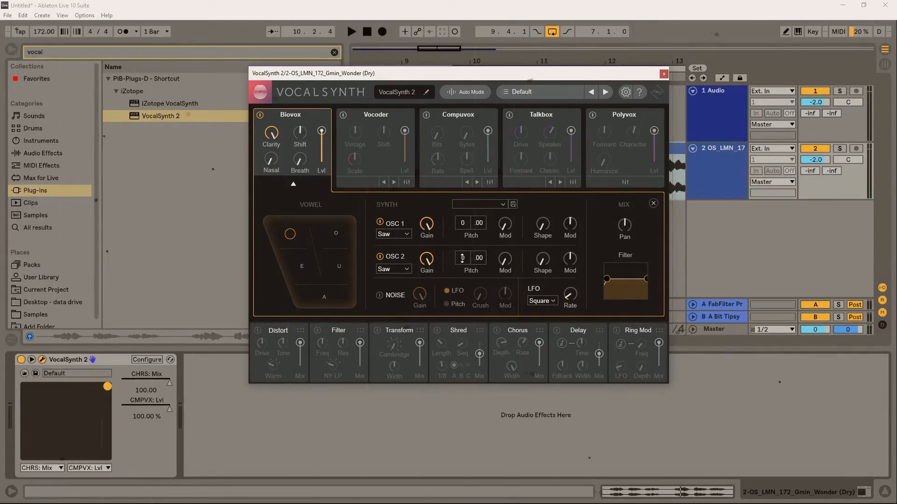
{"action": "left_click_drag", "start_coordinate": [293, 235], "coordinate": [323, 262]}
{"action": "left_click_drag", "start_coordinate": [462, 258], "coordinate": [464, 314]}
{"action": "key", "text": "space"}
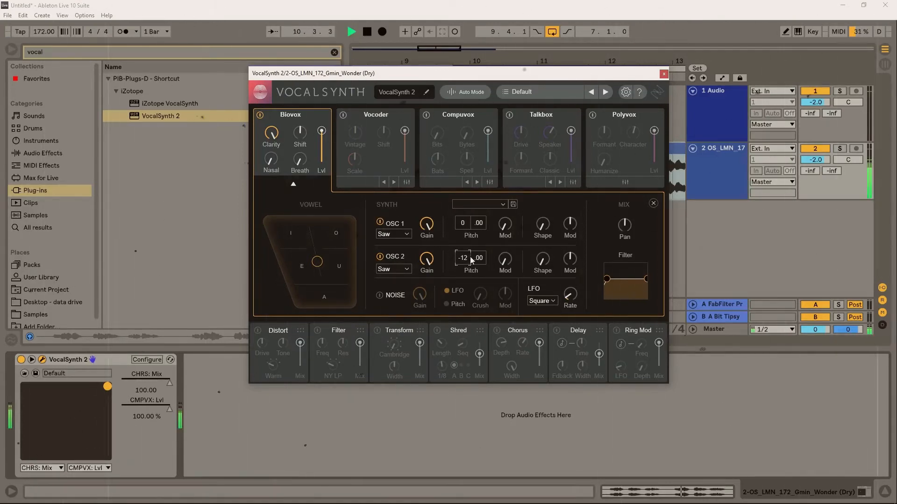
Step: Audition OSC 2's pitch modulation at 26 and Shape at 68, and return both to 0
{"action": "left_click_drag", "start_coordinate": [508, 260], "coordinate": [510, 221]}
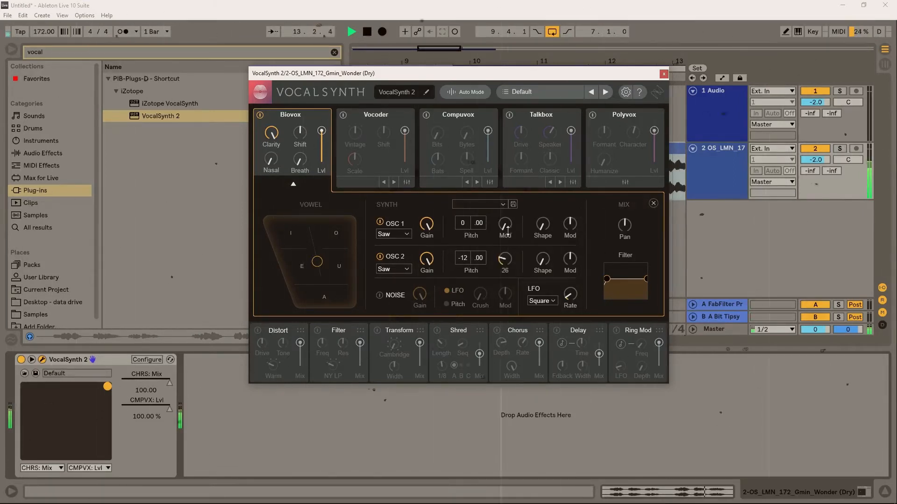
{"action": "left_click_drag", "start_coordinate": [545, 263], "coordinate": [547, 183]}
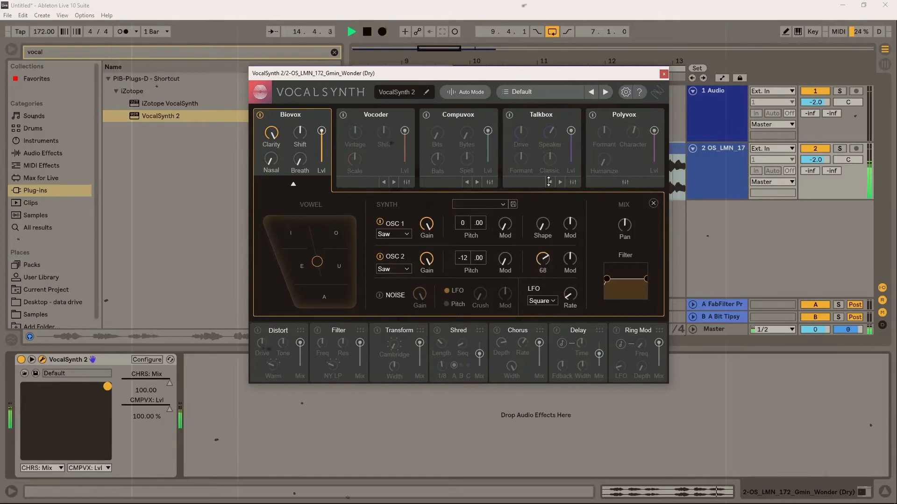
{"action": "left_click_drag", "start_coordinate": [505, 260], "coordinate": [548, 331]}
{"action": "key", "text": "space"}
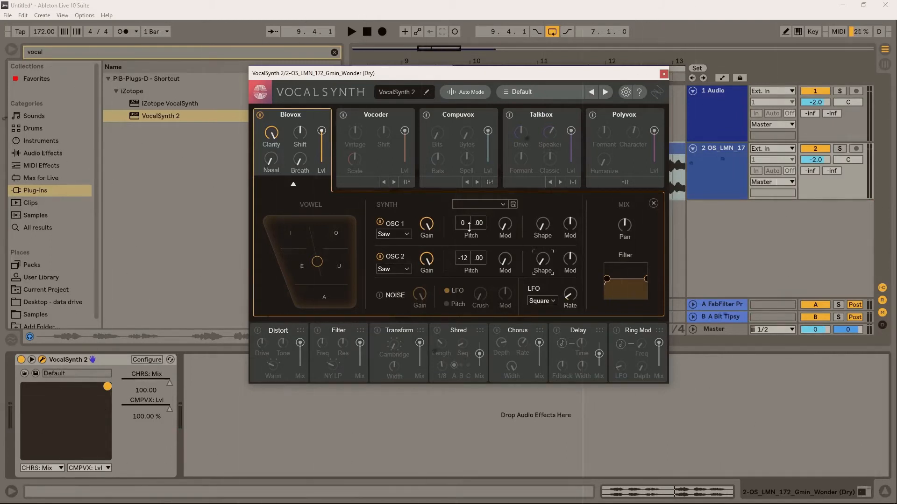
Step: Set OSC 1's pitch to +12 and keep Biovox's level at 100, playing the vocal
{"action": "left_click_drag", "start_coordinate": [463, 225], "coordinate": [465, 183]}
{"action": "mouse_move", "coordinate": [322, 131]}
{"action": "left_mouse_down"}
{"action": "mouse_move", "coordinate": [322, 147]}
{"action": "mouse_move", "coordinate": [336, 133]}
{"action": "left_mouse_up"}
{"action": "key", "text": "space"}
Step: Close Biovox's advanced settings and lower the output's dry/wet mix to just above halfway, playing the vocal
{"action": "left_click", "coordinate": [293, 185]}
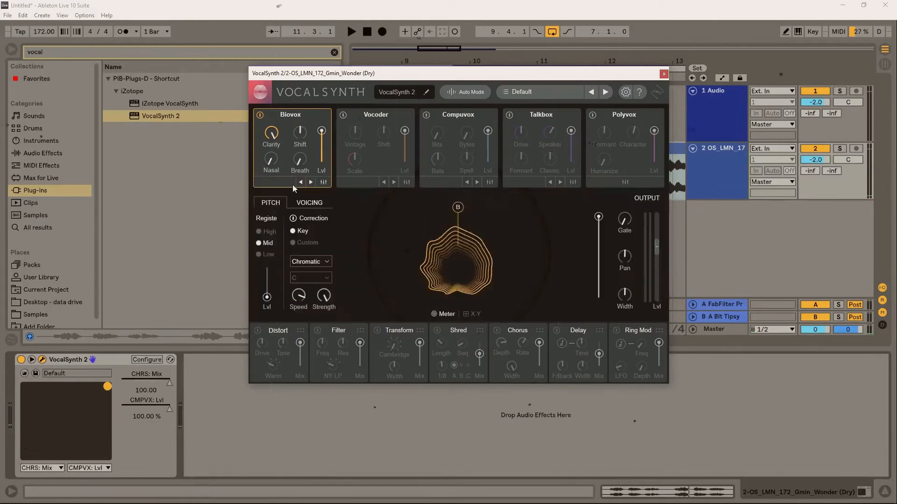
{"action": "left_click_drag", "start_coordinate": [598, 246], "coordinate": [599, 256]}
{"action": "key", "text": "space"}
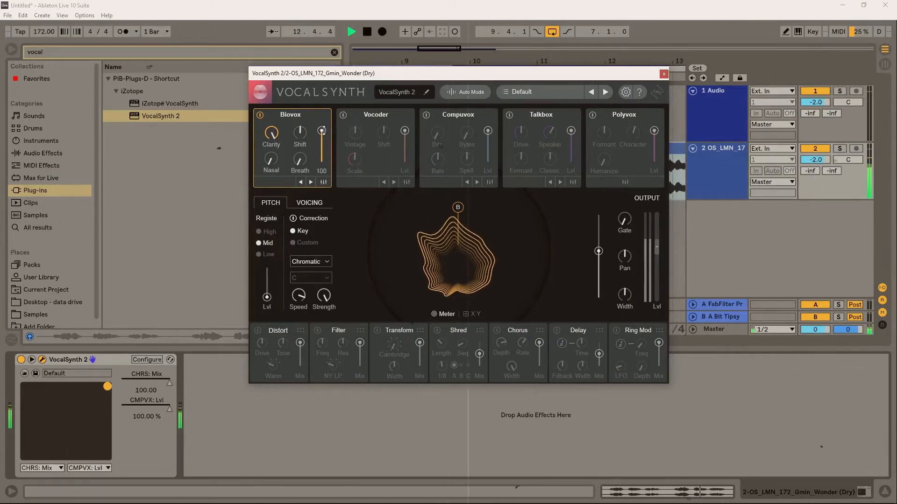
{"action": "key", "text": "space"}
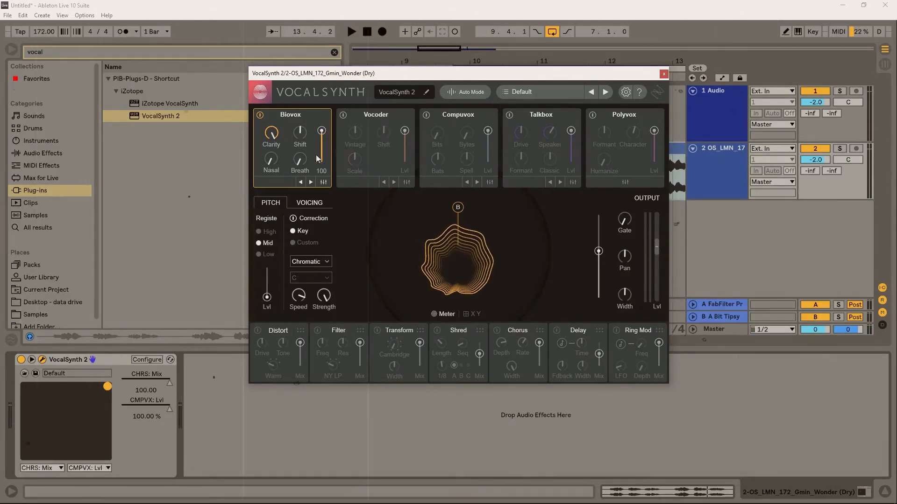
Step: Reopen Biovox's advanced settings and enable the Noise source
{"action": "left_click", "coordinate": [323, 183]}
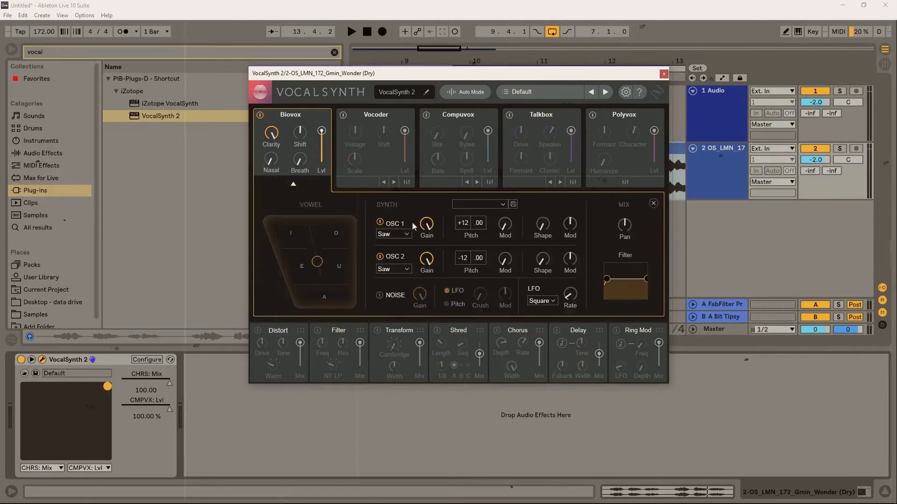
{"action": "left_click", "coordinate": [380, 296]}
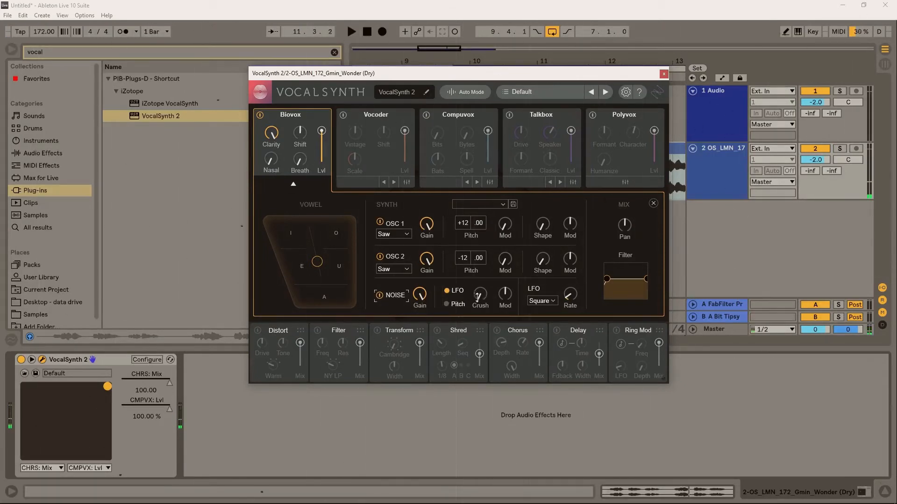
Step: Set the Noise source's Crush to 93, and return the output's dry/wet mix to fully wet outside Biovox's advanced settings
{"action": "left_click_drag", "start_coordinate": [484, 288], "coordinate": [335, 125]}
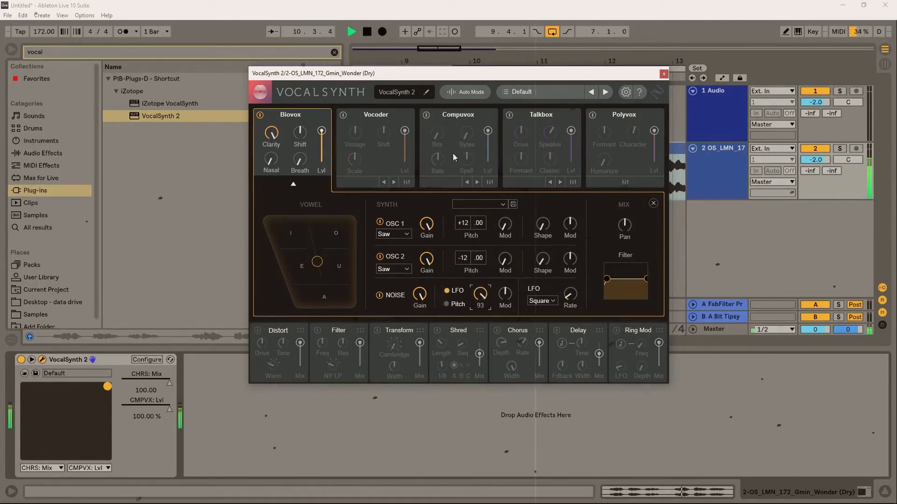
{"action": "left_click", "coordinate": [294, 184]}
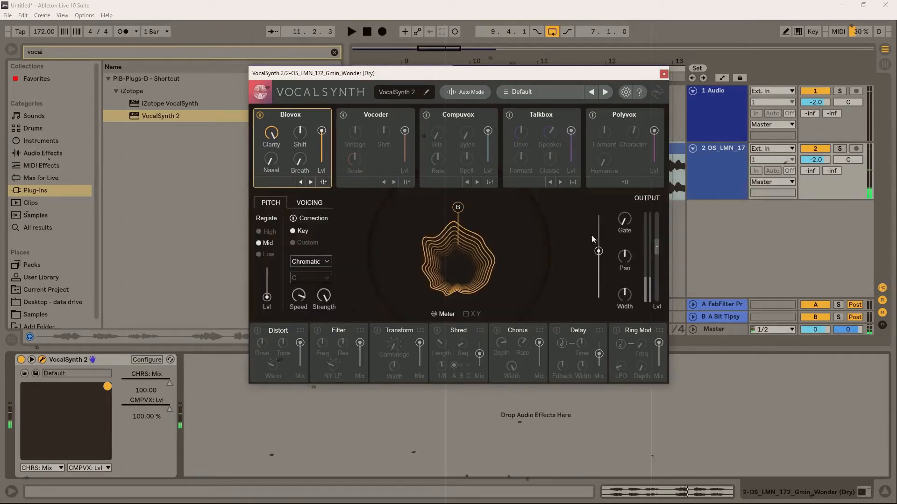
{"action": "left_click", "coordinate": [293, 184]}
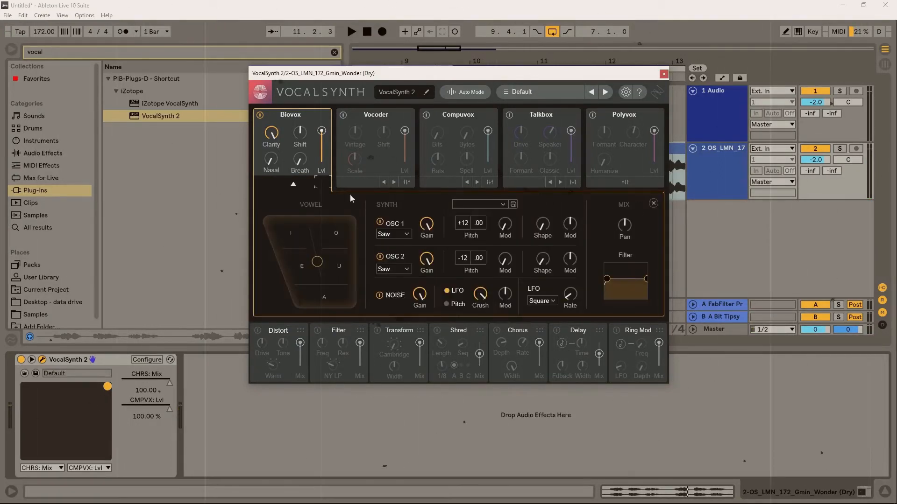
Step: Audition the Noise source in Pitch and LFO modes, ending on LFO with Mod fully raised, a faster LFO rate and Crush lowered
{"action": "key", "text": "space"}
{"action": "left_click", "coordinate": [412, 295]}
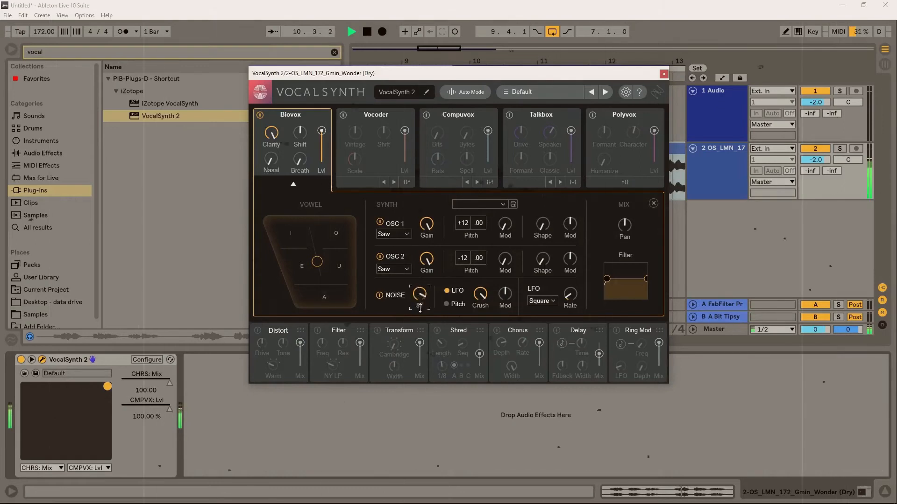
{"action": "left_click", "coordinate": [447, 304]}
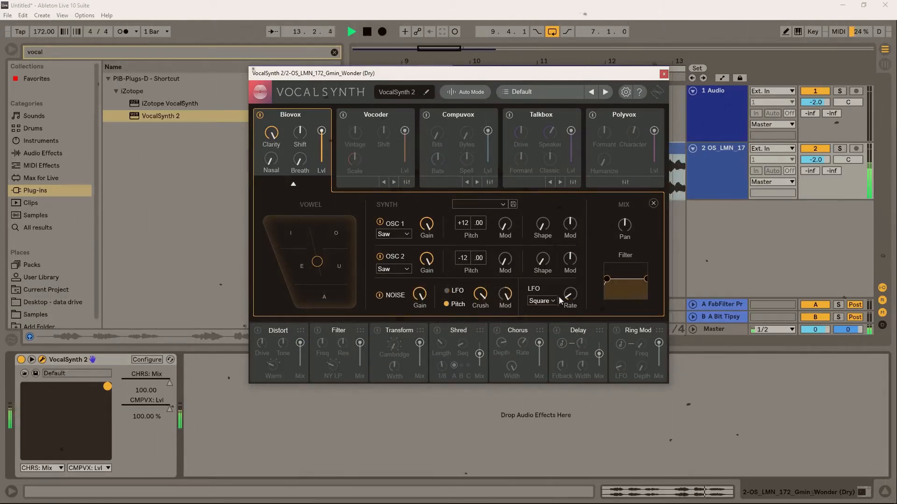
{"action": "left_click_drag", "start_coordinate": [572, 273], "coordinate": [572, 267]}
{"action": "left_click_drag", "start_coordinate": [478, 297], "coordinate": [477, 316]}
{"action": "left_click_drag", "start_coordinate": [480, 298], "coordinate": [480, 292]}
{"action": "key", "text": "space"}
Step: Audition Biovox's Pan and return it to centre, and raise the mix filter's low cutoff while playing the vocal
{"action": "mouse_move", "coordinate": [624, 227]}
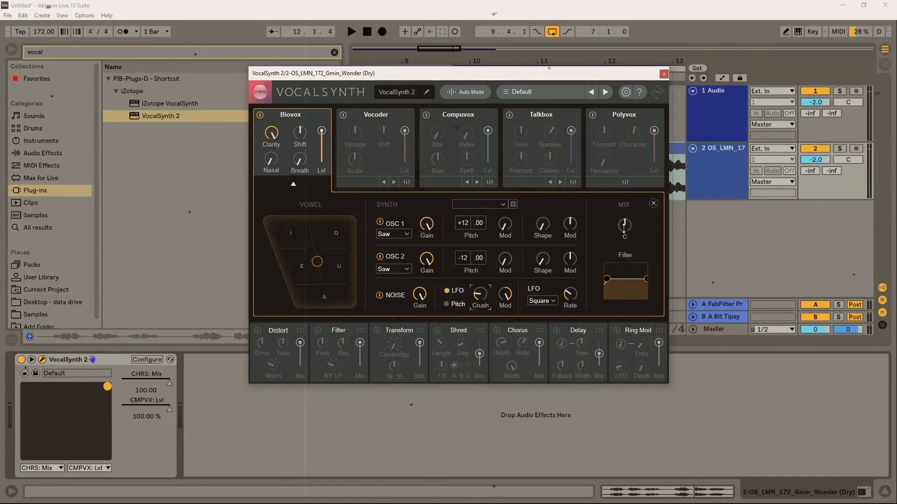
{"action": "left_click_drag", "start_coordinate": [634, 183], "coordinate": [608, 307]}
{"action": "left_click_drag", "start_coordinate": [630, 231], "coordinate": [626, 229]}
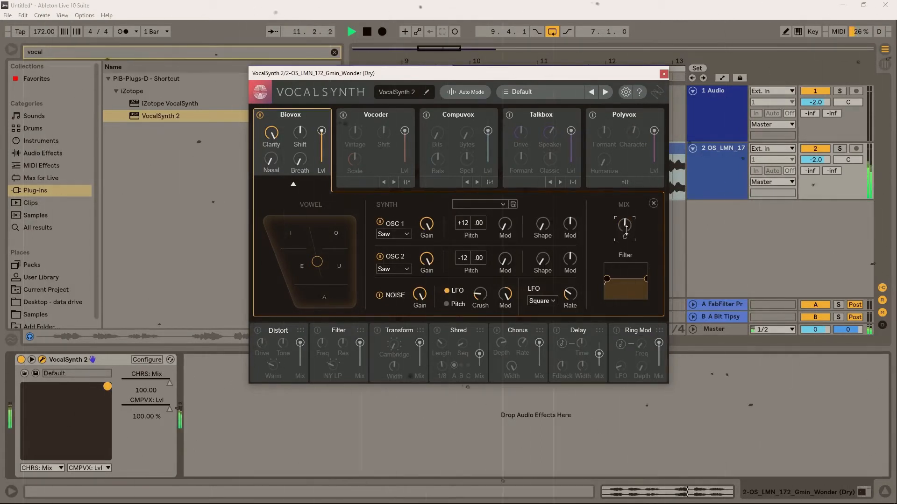
{"action": "mouse_move", "coordinate": [609, 279]}
{"action": "left_mouse_down"}
{"action": "mouse_move", "coordinate": [647, 279]}
{"action": "mouse_move", "coordinate": [615, 282]}
{"action": "left_mouse_up"}
{"action": "key", "text": "space"}
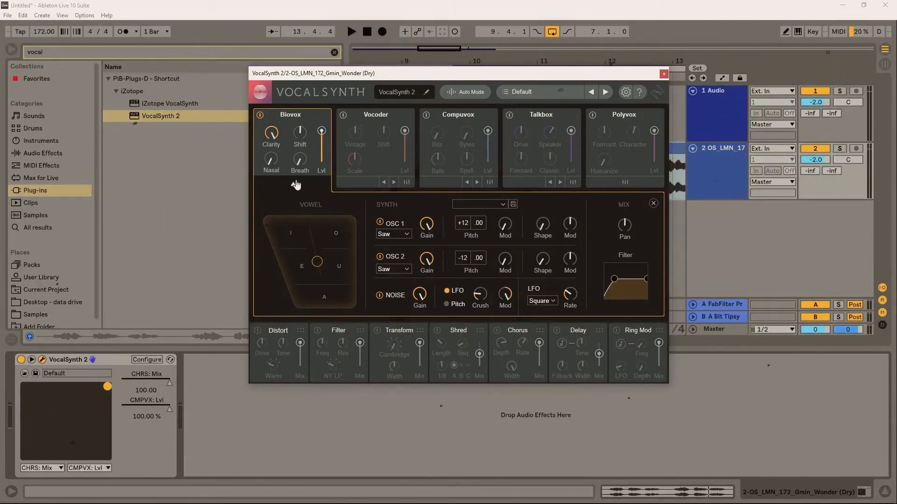
Step: Close Biovox's advanced settings, enable Vocoder in place of Biovox, and play the vocal through it
{"action": "left_click", "coordinate": [295, 184]}
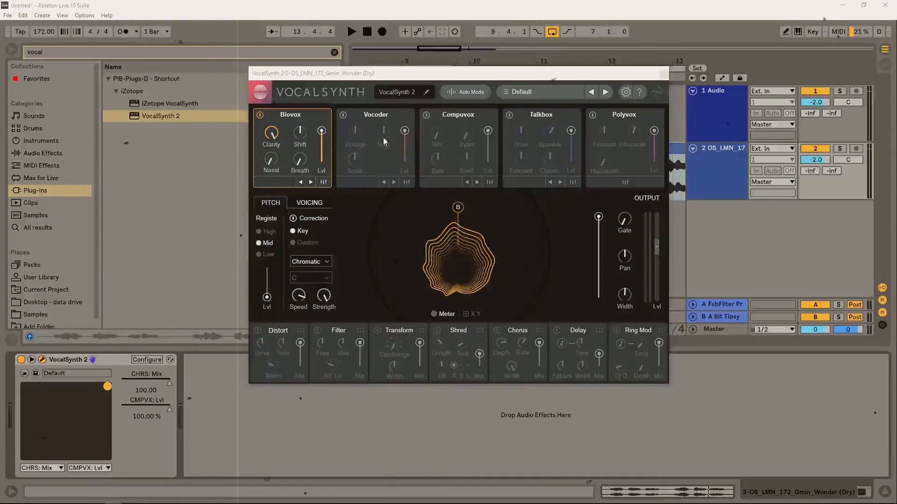
{"action": "left_click", "coordinate": [343, 116]}
{"action": "left_click", "coordinate": [260, 117]}
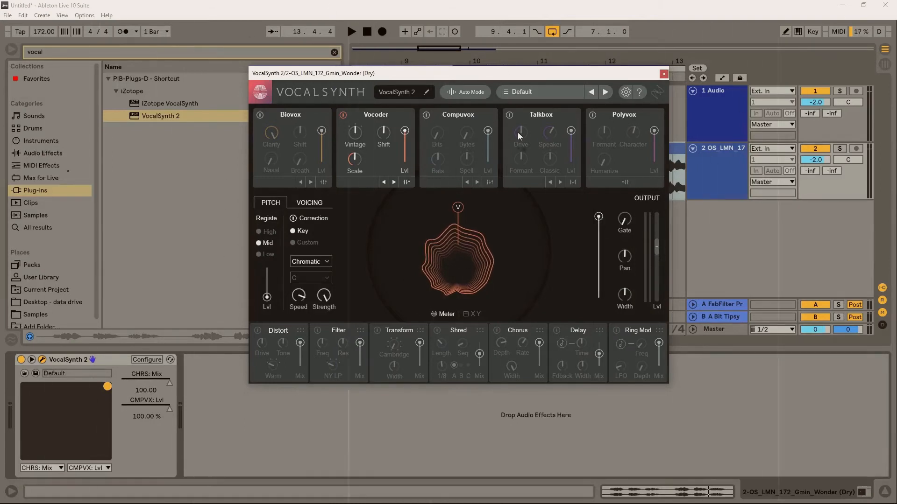
{"action": "key", "text": "space"}
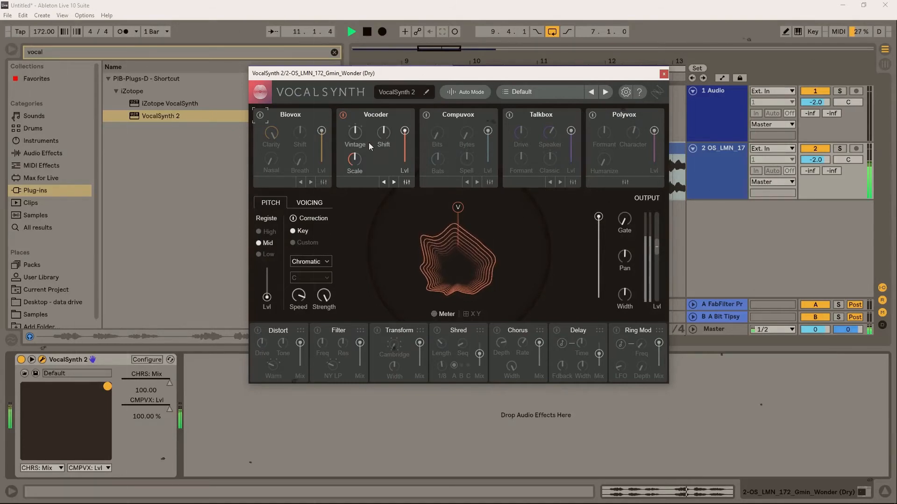
{"action": "key", "text": "space"}
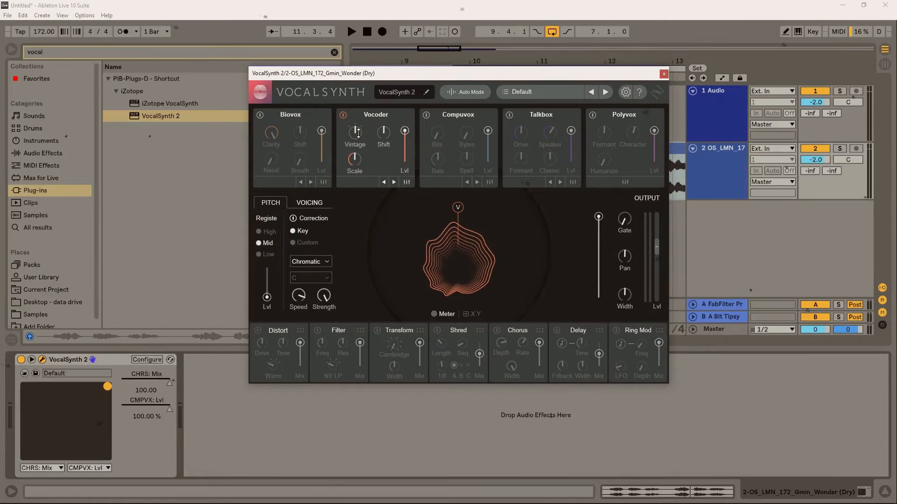
Step: Compare Vocoder's Vintage, Hard and Smooth modes while playing the vocal, ending on Smooth
{"action": "key", "text": "space"}
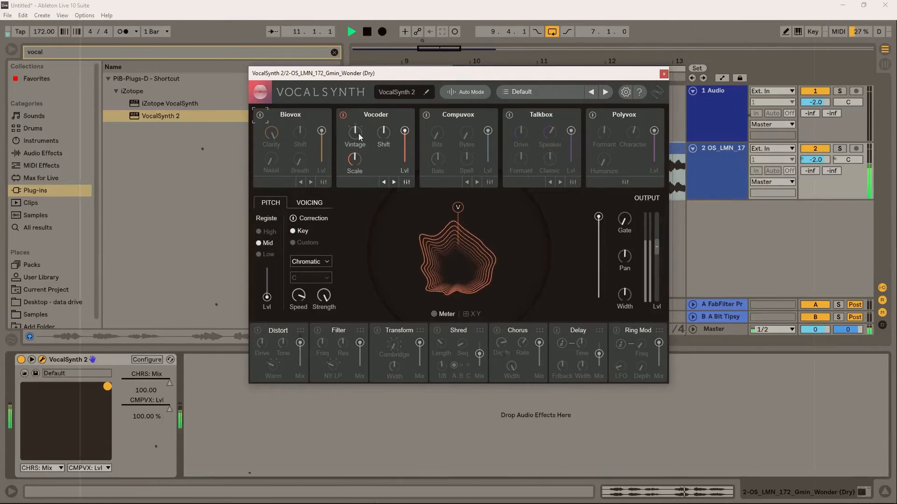
{"action": "key", "text": "space"}
{"action": "left_click_drag", "start_coordinate": [360, 137], "coordinate": [363, 142]}
{"action": "key", "text": "space"}
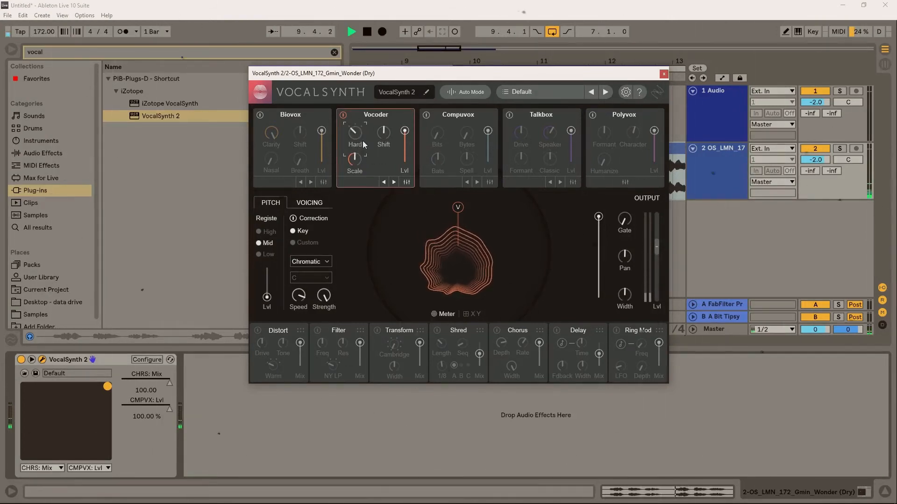
{"action": "left_click_drag", "start_coordinate": [360, 134], "coordinate": [361, 99]}
{"action": "key", "text": "space"}
{"action": "key", "text": "space"}
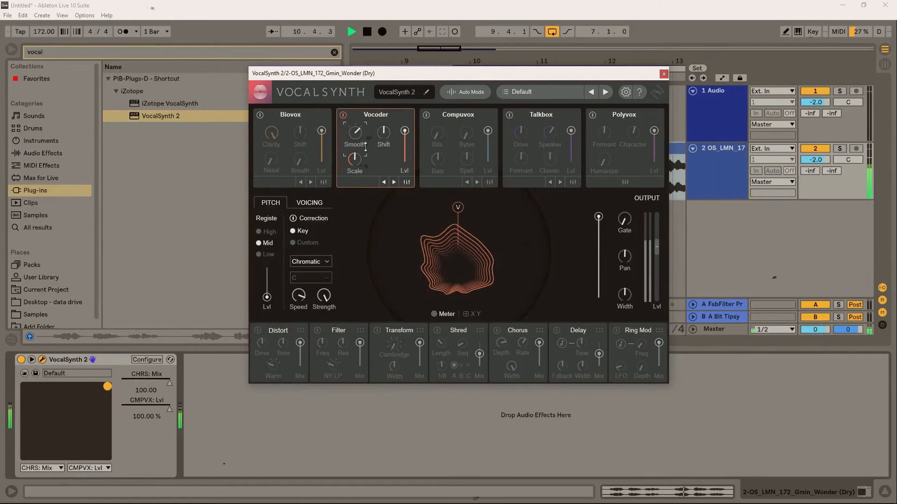
{"action": "key", "text": "space"}
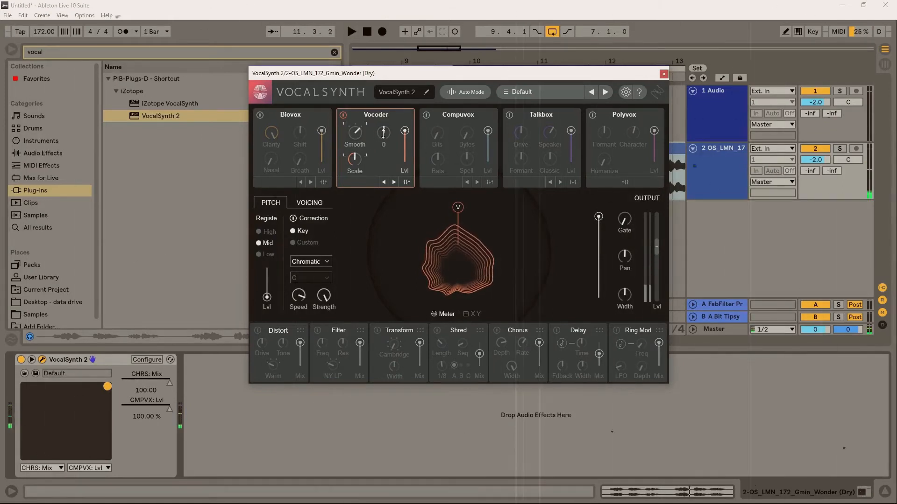
Step: Audition Vocoder's Shift lowered during playback and reset it to 0
{"action": "key", "text": "space"}
{"action": "left_click_drag", "start_coordinate": [384, 133], "coordinate": [386, 184]}
{"action": "double_click", "coordinate": [384, 135]}
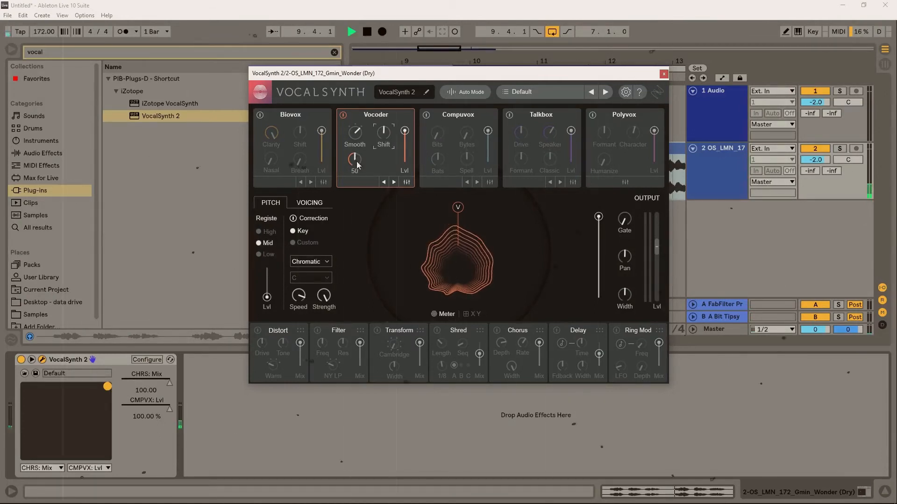
Step: Audition Vocoder's Scale at 0 and raise it to its maximum while playing the vocal
{"action": "left_click_drag", "start_coordinate": [357, 161], "coordinate": [363, 168]}
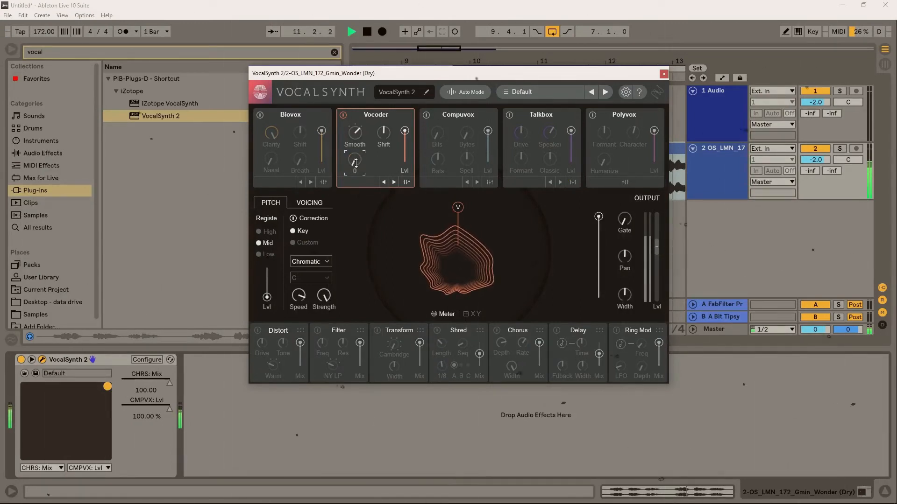
{"action": "left_click_drag", "start_coordinate": [355, 159], "coordinate": [358, 160]}
{"action": "key", "text": "space"}
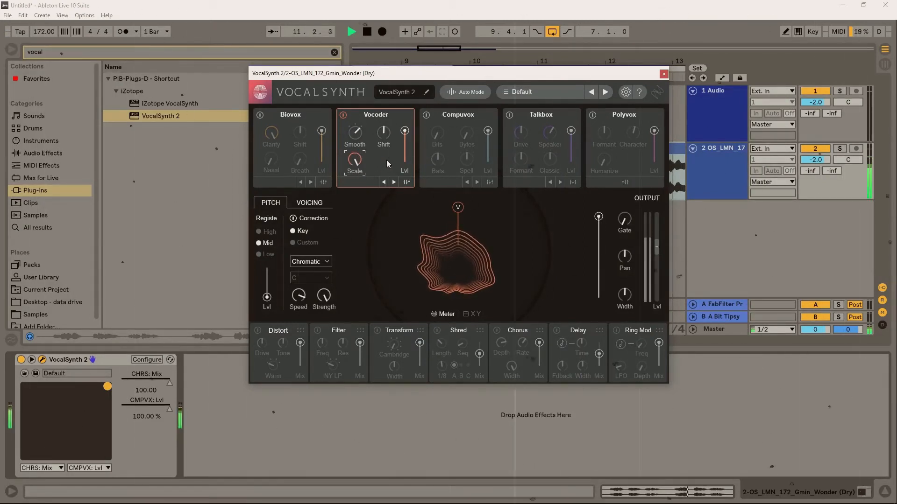
{"action": "key", "text": "space"}
Step: Play Vocoder in Vintage mode at full Scale, return it to Smooth, and open its advanced settings
{"action": "left_click_drag", "start_coordinate": [352, 132], "coordinate": [354, 145]}
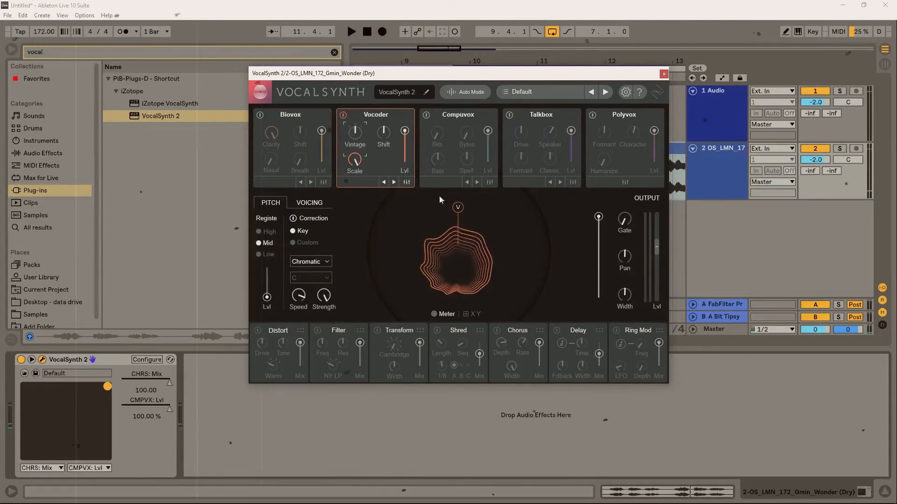
{"action": "key", "text": "space"}
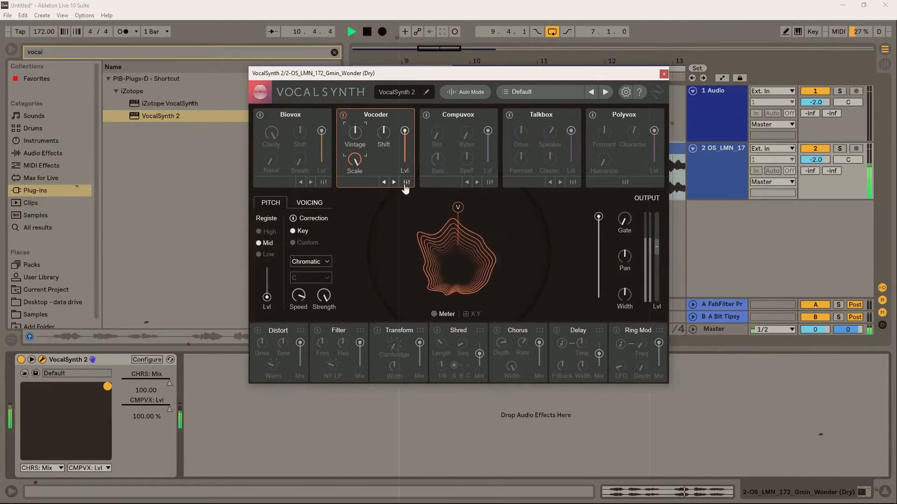
{"action": "key", "text": "space"}
{"action": "left_click_drag", "start_coordinate": [355, 134], "coordinate": [356, 122]}
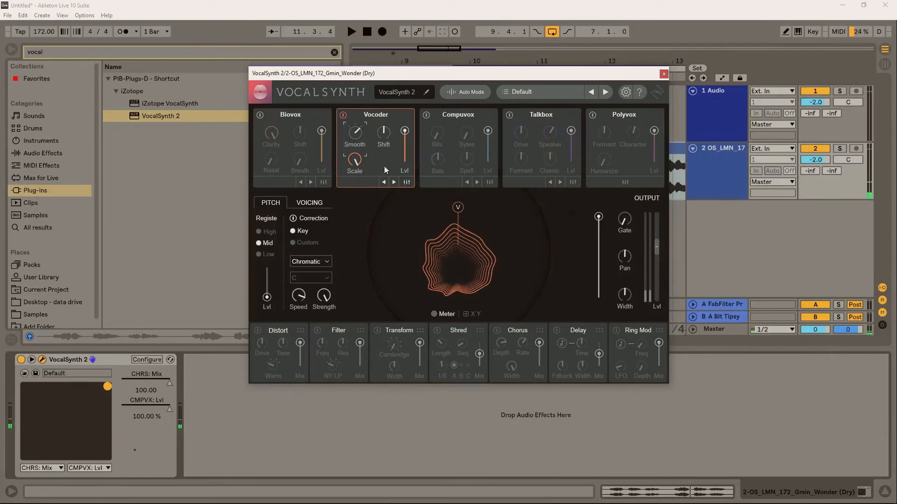
{"action": "left_click", "coordinate": [407, 182]}
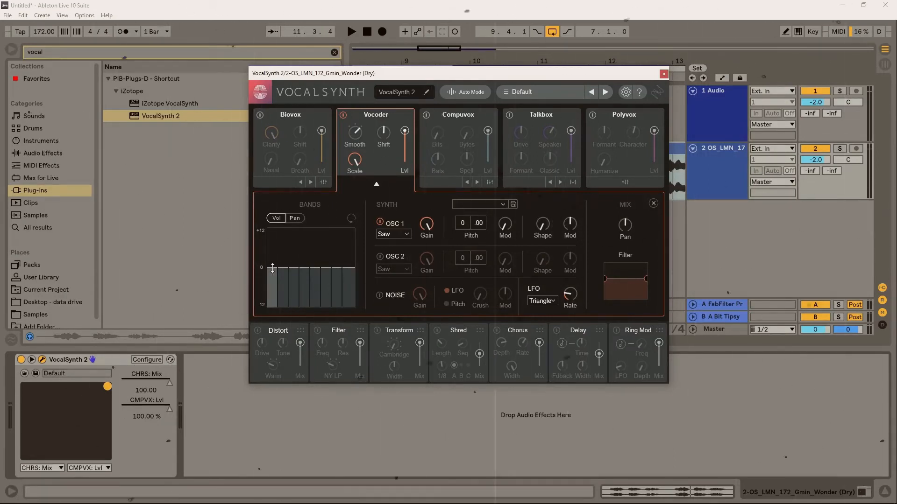
Step: Shape Vocoder's band volumes into a raised curve and boost the middle bands to +12 during playback
{"action": "mouse_move", "coordinate": [275, 258]}
{"action": "left_mouse_down"}
{"action": "mouse_move", "coordinate": [294, 263]}
{"action": "mouse_move", "coordinate": [304, 248]}
{"action": "mouse_move", "coordinate": [336, 258]}
{"action": "mouse_move", "coordinate": [323, 242]}
{"action": "mouse_move", "coordinate": [282, 255]}
{"action": "mouse_move", "coordinate": [344, 257]}
{"action": "mouse_move", "coordinate": [336, 253]}
{"action": "left_mouse_up"}
{"action": "left_click_drag", "start_coordinate": [273, 261], "coordinate": [273, 270]}
{"action": "left_click_drag", "start_coordinate": [348, 257], "coordinate": [349, 263]}
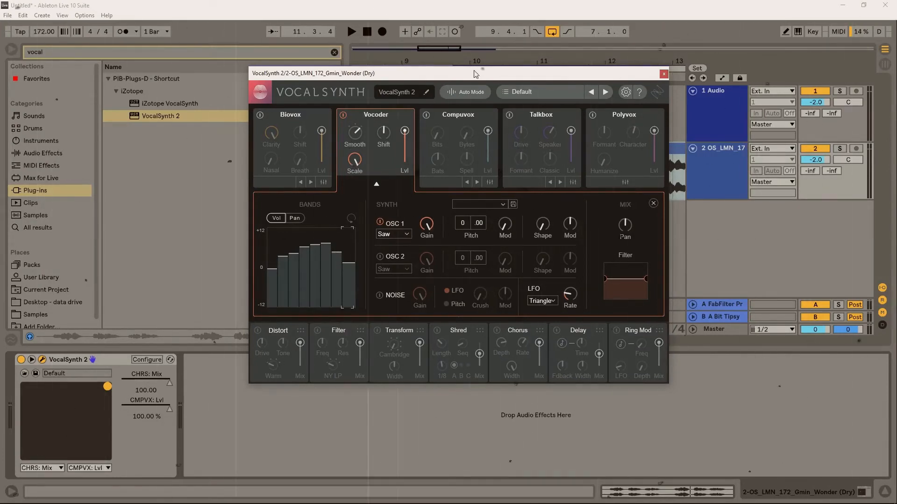
{"action": "key", "text": "space"}
{"action": "left_click_drag", "start_coordinate": [325, 246], "coordinate": [325, 227]}
{"action": "mouse_move", "coordinate": [304, 247]}
{"action": "left_mouse_down"}
{"action": "mouse_move", "coordinate": [305, 223]}
{"action": "mouse_move", "coordinate": [314, 228]}
{"action": "left_mouse_up"}
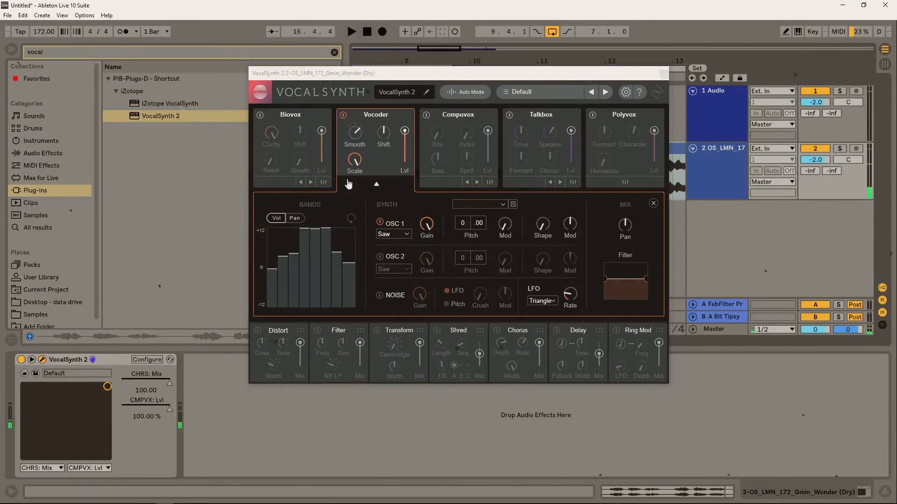
Step: Pan several of Vocoder's middle bands to opposite sides, and move the plug-in window off the waveform to play the vocal
{"action": "left_click", "coordinate": [294, 218]}
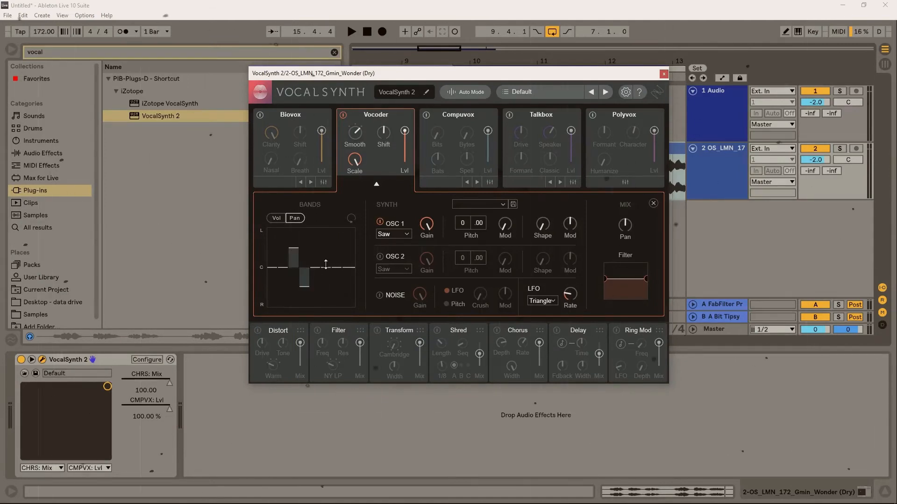
{"action": "mouse_move", "coordinate": [314, 266]}
{"action": "left_mouse_down"}
{"action": "mouse_move", "coordinate": [315, 256]}
{"action": "mouse_move", "coordinate": [340, 288]}
{"action": "left_mouse_up"}
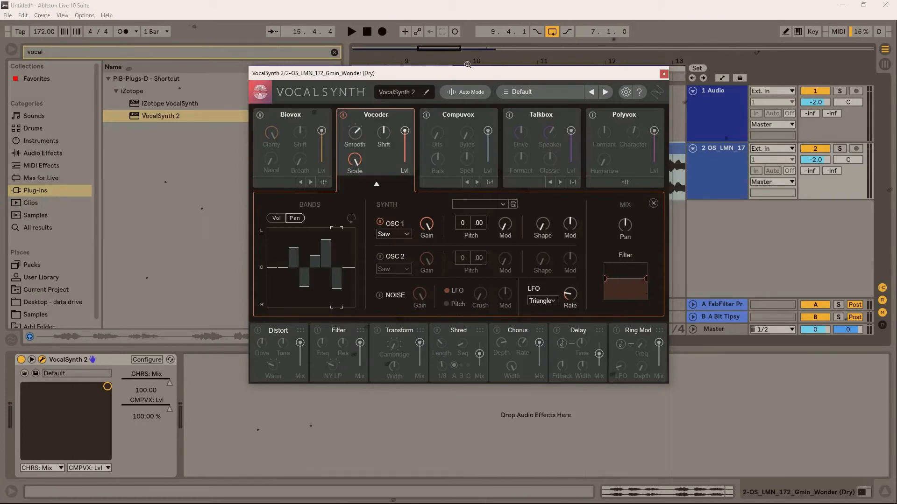
{"action": "left_click_drag", "start_coordinate": [450, 75], "coordinate": [245, 61]}
{"action": "left_click", "coordinate": [453, 100]}
{"action": "key", "text": "space"}
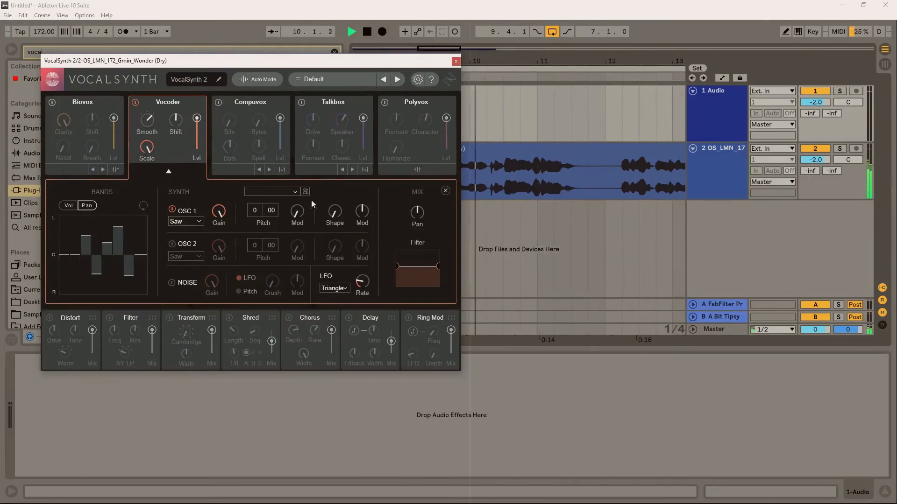
{"action": "key", "text": "space"}
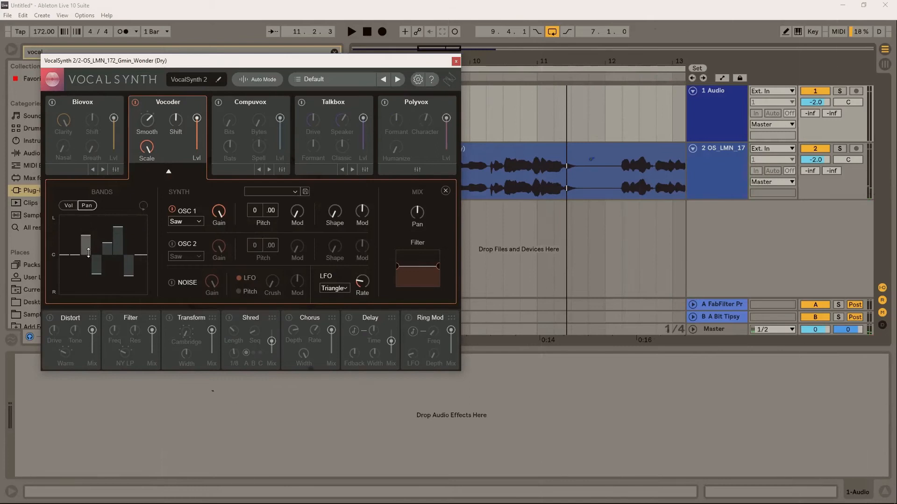
Step: Reset both the pan and the volume of all Vocoder bands, and play the vocal
{"action": "left_click", "coordinate": [143, 207]}
{"action": "left_click", "coordinate": [144, 206]}
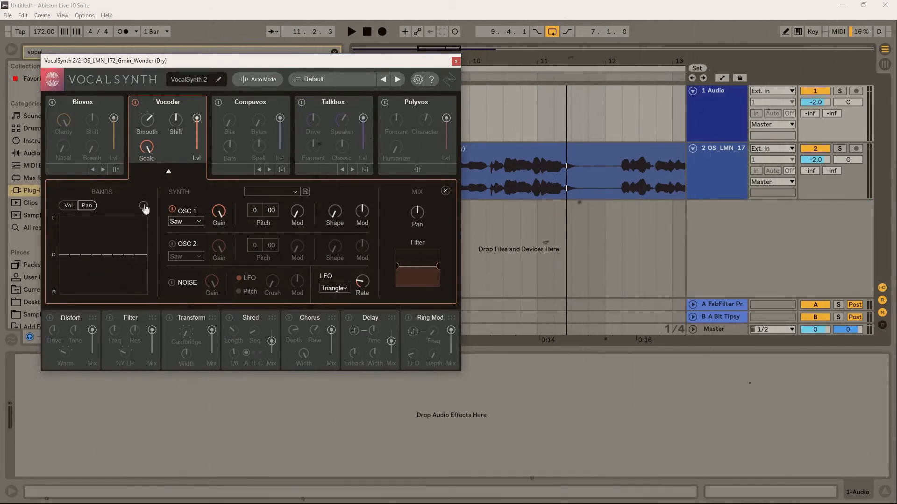
{"action": "left_click", "coordinate": [71, 207]}
{"action": "left_click", "coordinate": [145, 206]}
{"action": "key", "text": "space"}
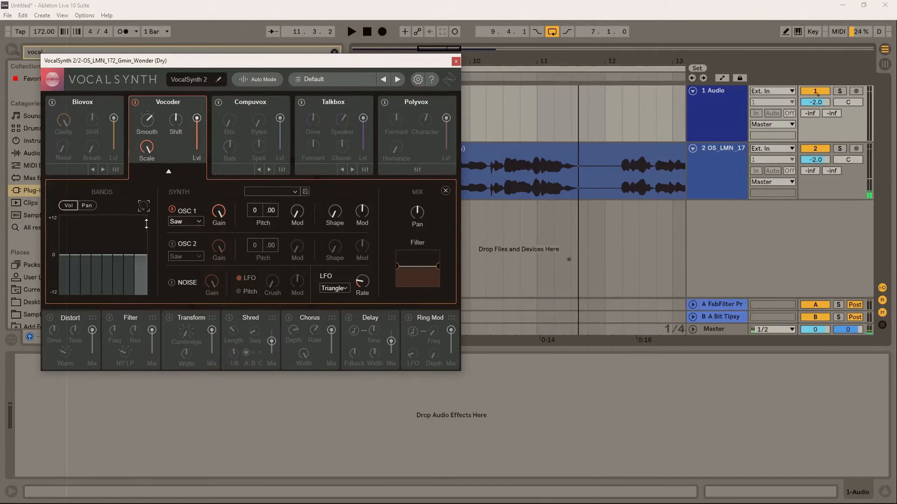
Step: Enable Vocoder's OSC 2 with its pitch at -12 and its waveform set to Square, playing the vocal
{"action": "left_click", "coordinate": [172, 244]}
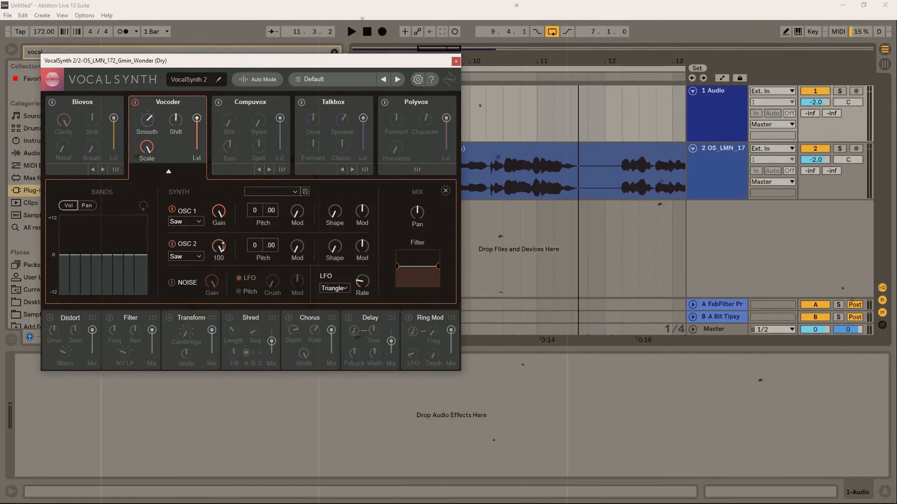
{"action": "mouse_move", "coordinate": [253, 244]}
{"action": "left_mouse_down"}
{"action": "mouse_move", "coordinate": [256, 278]}
{"action": "mouse_move", "coordinate": [254, 256]}
{"action": "left_mouse_up"}
{"action": "key", "text": "space"}
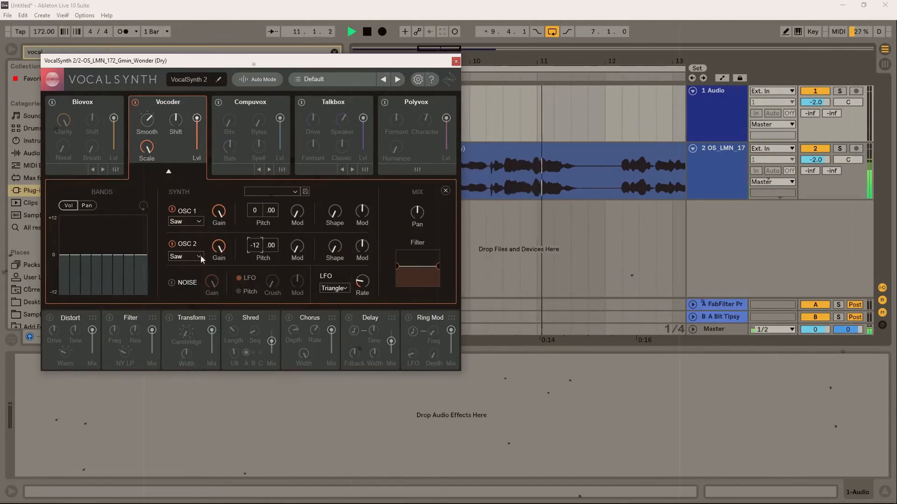
{"action": "left_click", "coordinate": [185, 257]}
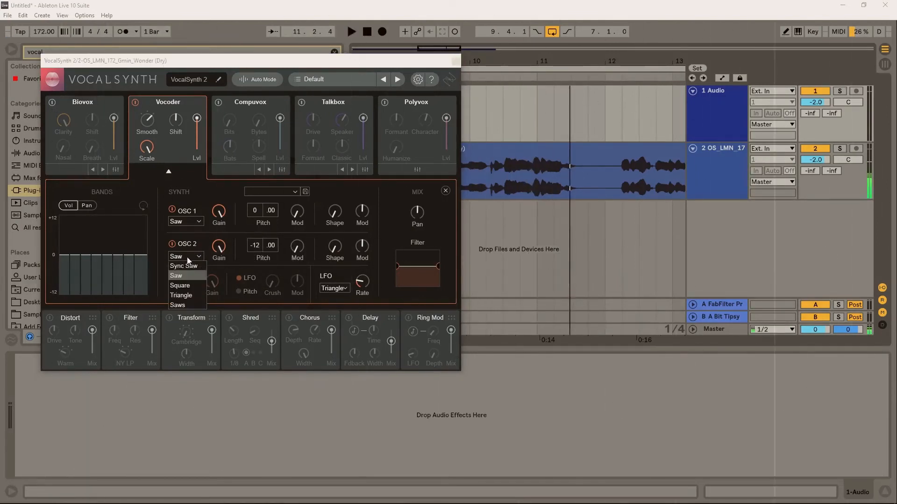
{"action": "left_click", "coordinate": [189, 284]}
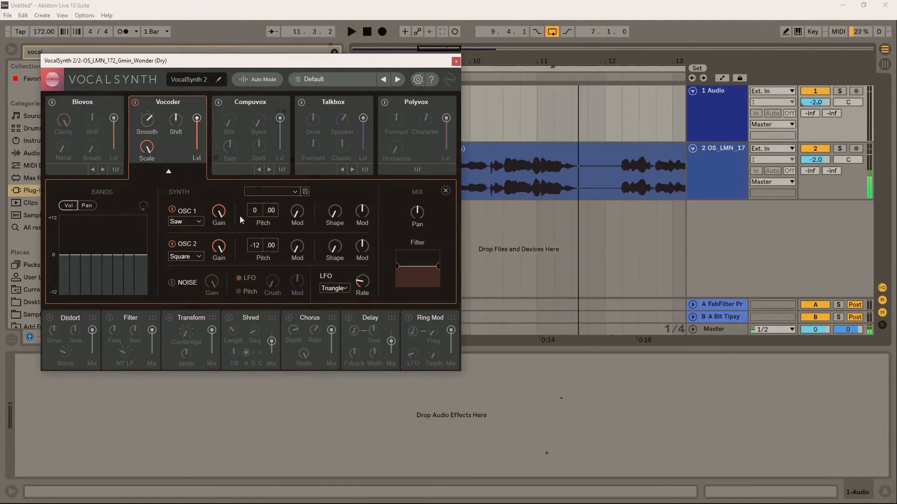
Step: Raise Vocoder's LFO rate to 7.0 and audition OSC 1's pitch modulation on the playing vocal
{"action": "key", "text": "space"}
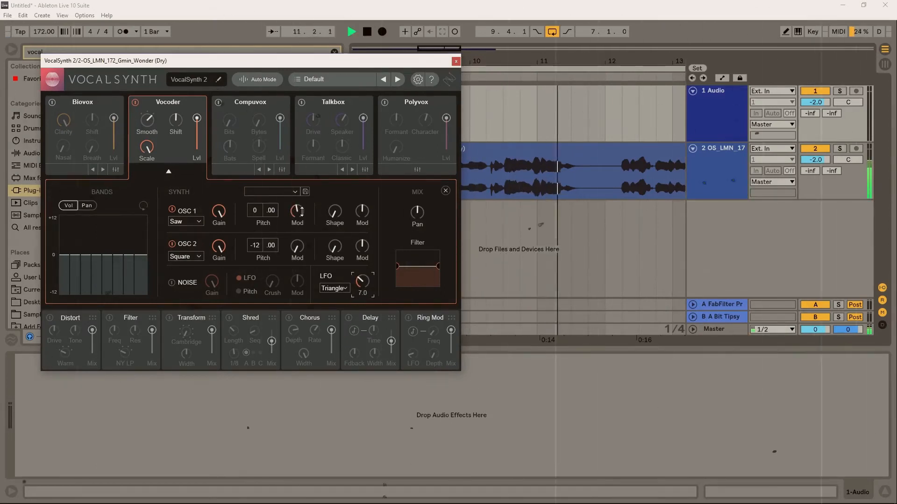
{"action": "key", "text": "space"}
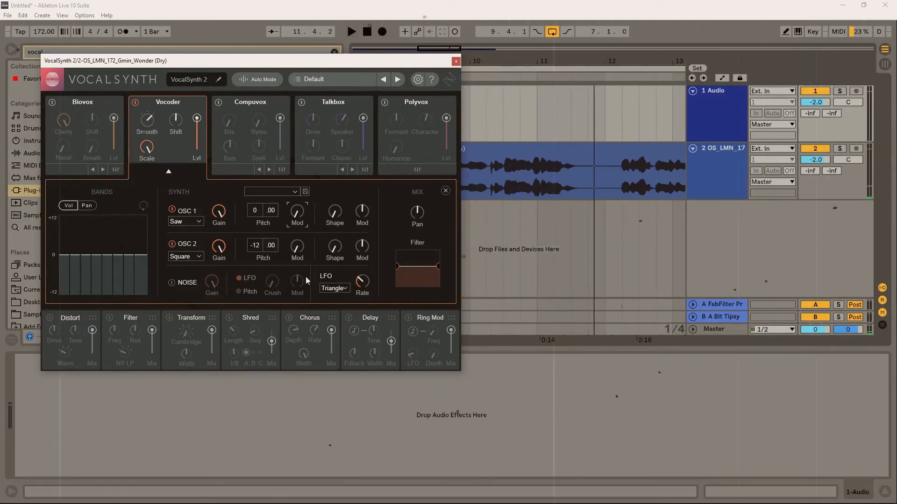
Step: Try Vocoder's noise source on the playing vocal, varying its Crush and Mod, and switch the noise off again
{"action": "left_click", "coordinate": [171, 284]}
{"action": "key", "text": "space"}
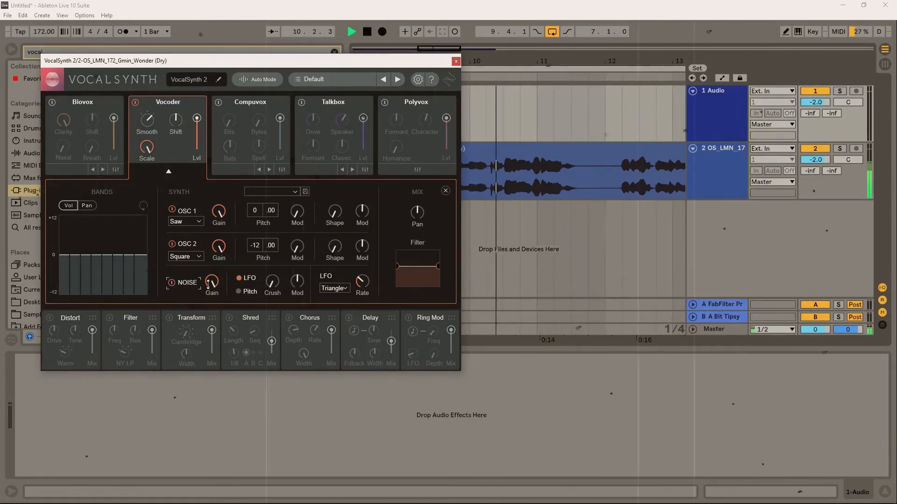
{"action": "left_click_drag", "start_coordinate": [271, 281], "coordinate": [293, 218]}
{"action": "left_click_drag", "start_coordinate": [272, 280], "coordinate": [277, 329]}
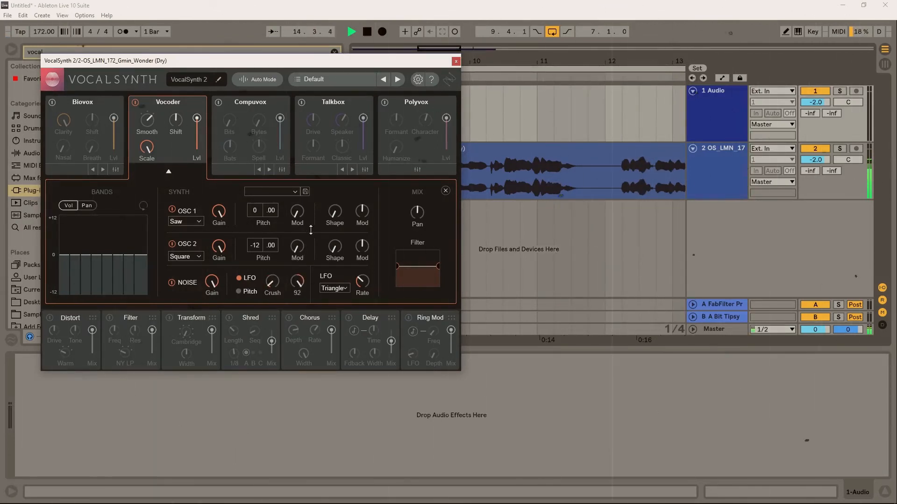
{"action": "left_click", "coordinate": [171, 283]}
{"action": "key", "text": "space"}
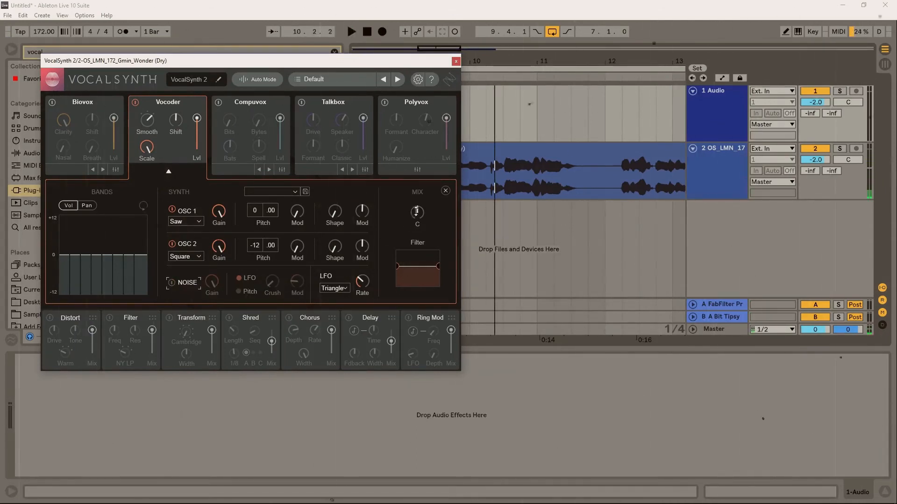
Step: Narrow Vocoder's mix filter from both the low and high ends, and play the vocal
{"action": "left_click_drag", "start_coordinate": [415, 216], "coordinate": [415, 224]}
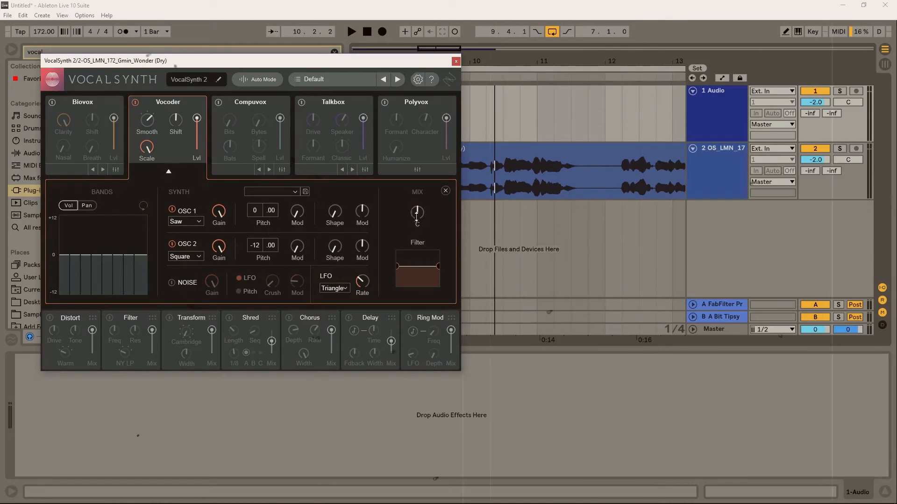
{"action": "left_click_drag", "start_coordinate": [397, 266], "coordinate": [408, 266]}
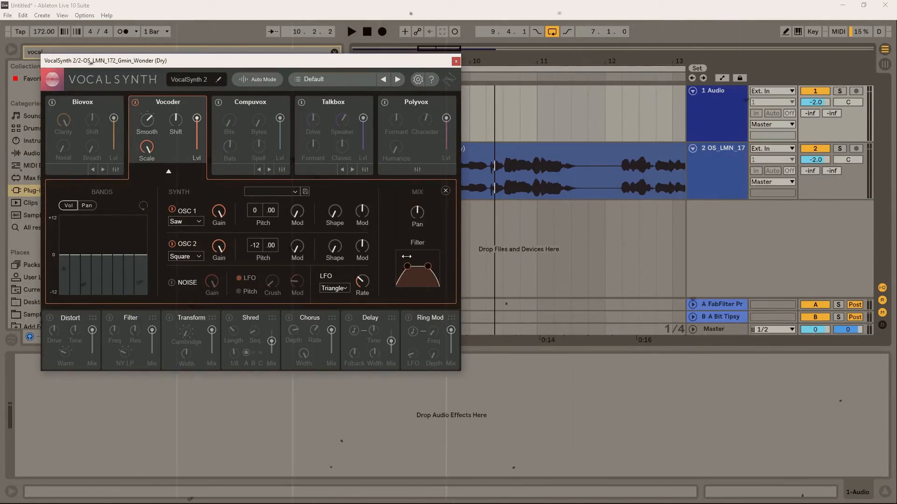
{"action": "key", "text": "space"}
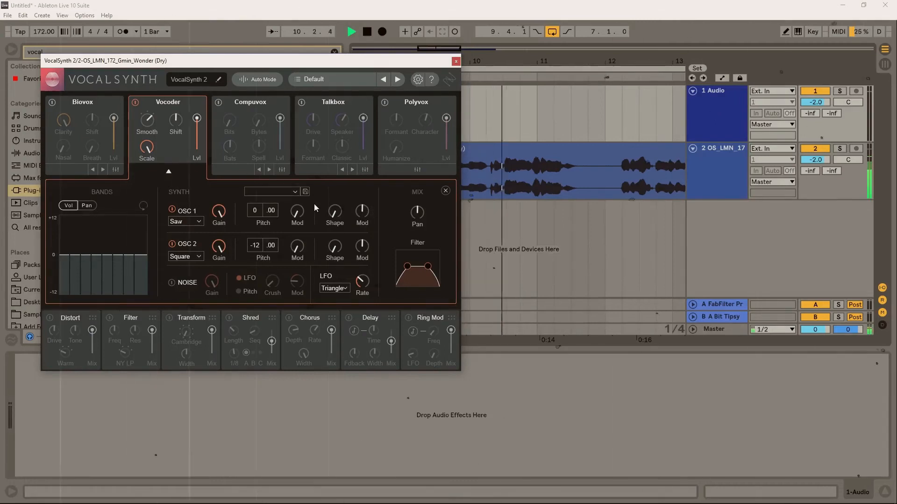
{"action": "key", "text": "space"}
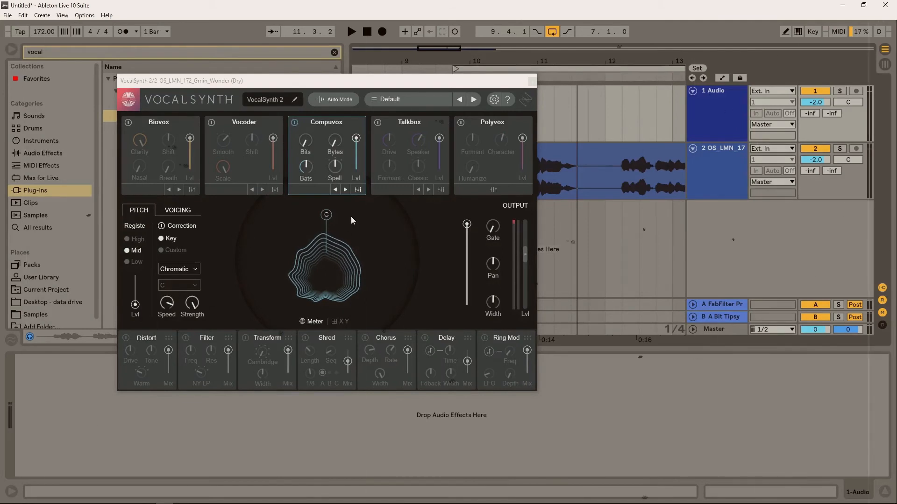
Step: Play the vocal through Compuvox alone, and audition it with Bits raised to 100
{"action": "key", "text": "space"}
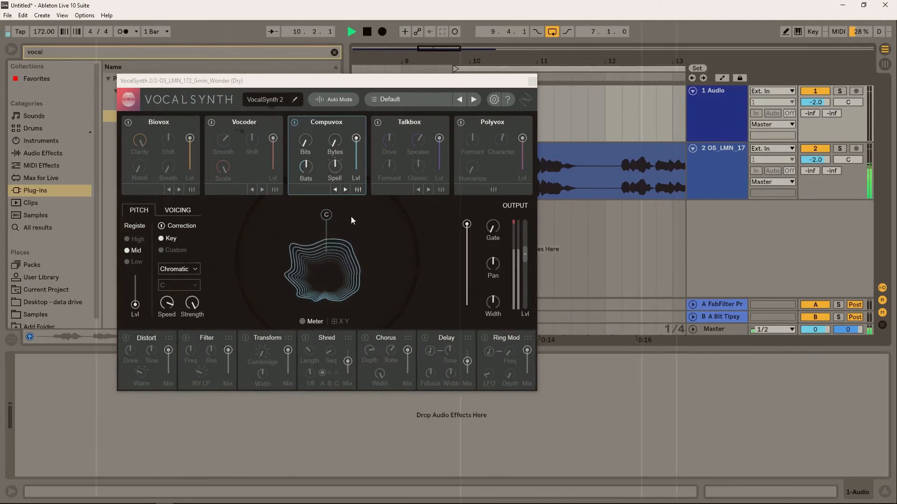
{"action": "key", "text": "space"}
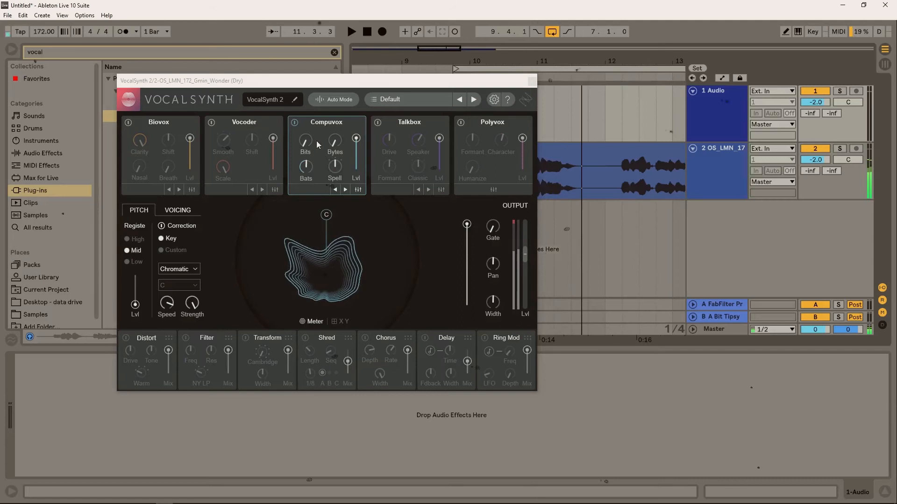
{"action": "key", "text": "space"}
{"action": "left_click_drag", "start_coordinate": [307, 143], "coordinate": [310, 27]}
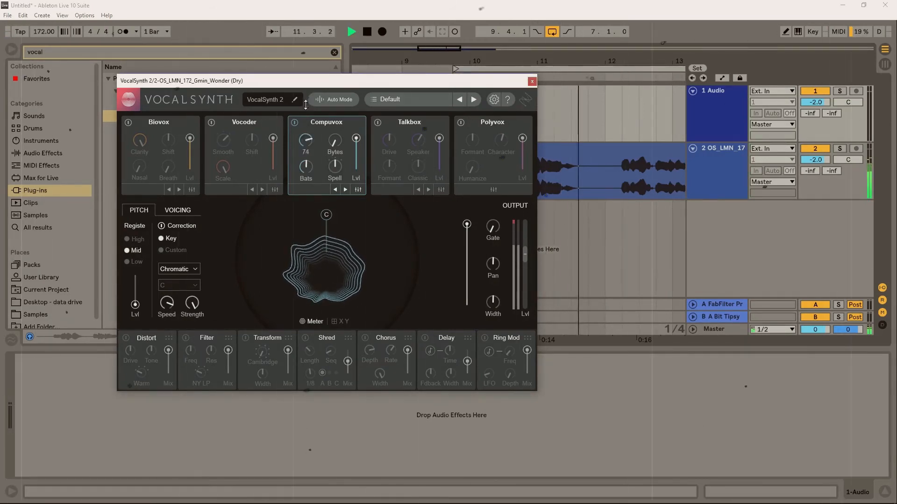
{"action": "key", "text": "space"}
{"action": "key", "text": "space"}
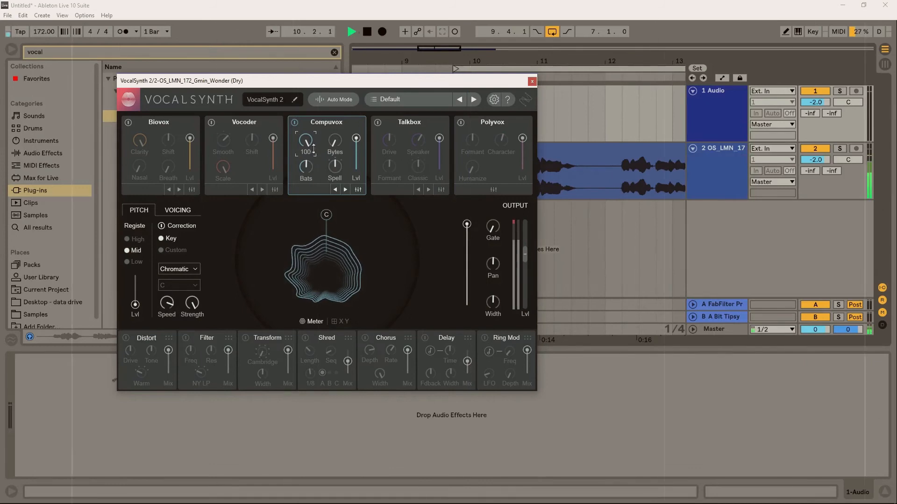
{"action": "key", "text": "space"}
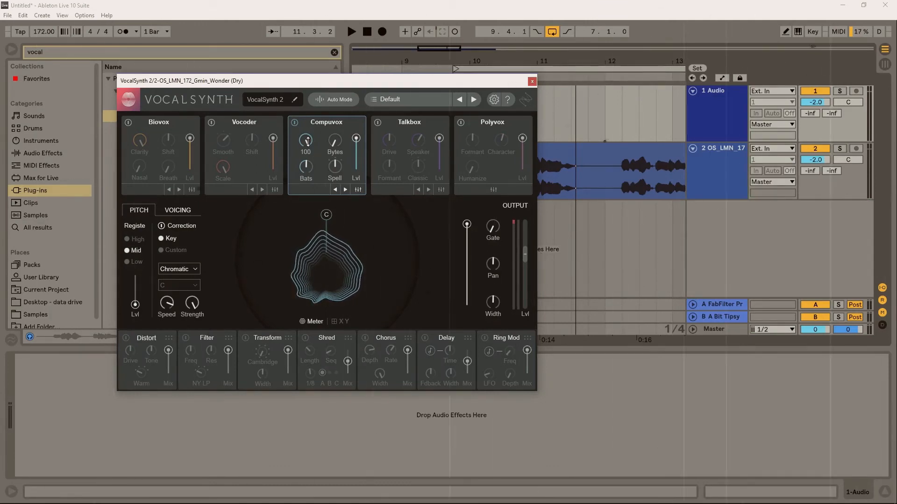
Step: Return Compuvox's Bits to 0, raise Bytes to 100, and play the vocal
{"action": "key", "text": "space"}
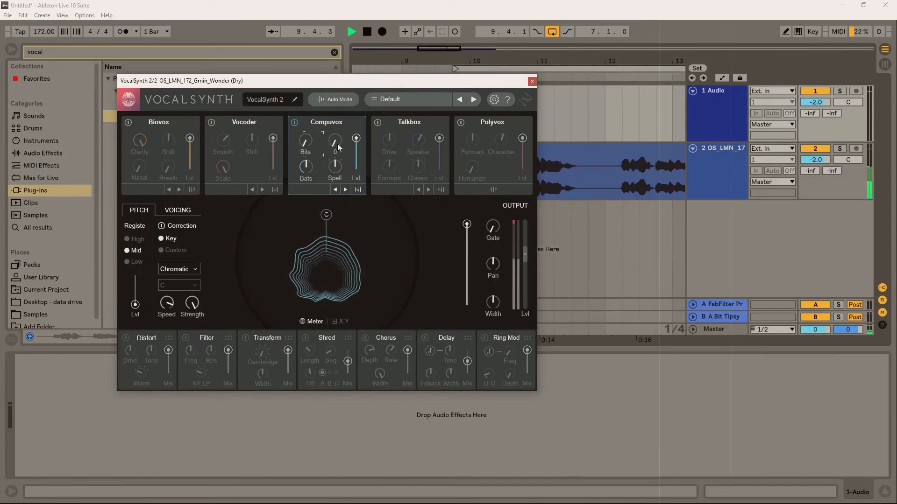
{"action": "left_click_drag", "start_coordinate": [334, 101], "coordinate": [335, 99]}
{"action": "left_click_drag", "start_coordinate": [340, 149], "coordinate": [339, 111]}
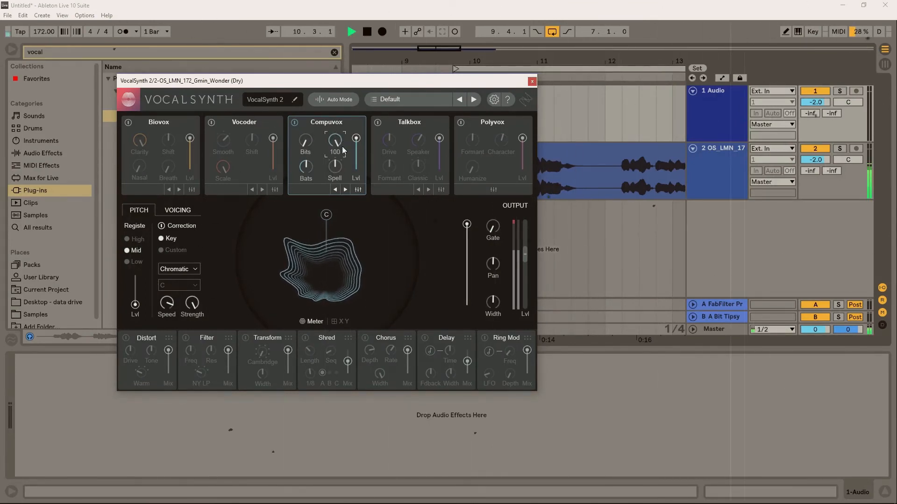
{"action": "key", "text": "space"}
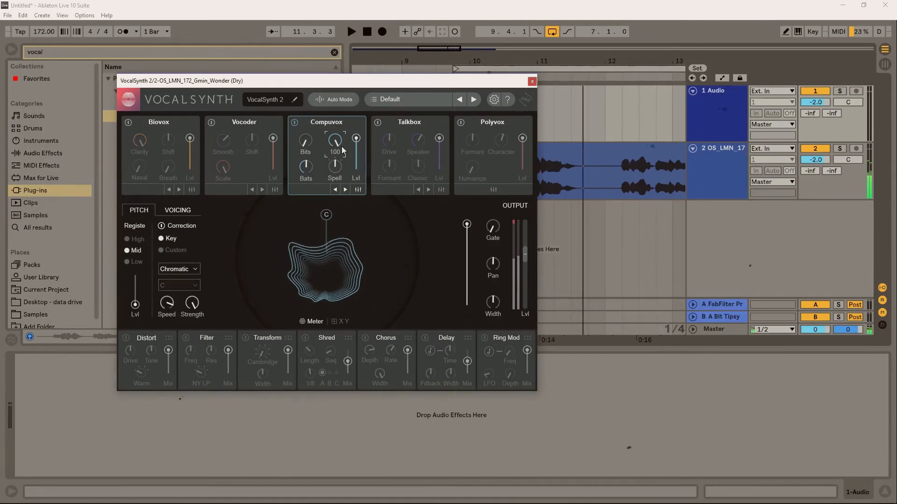
{"action": "key", "text": "space"}
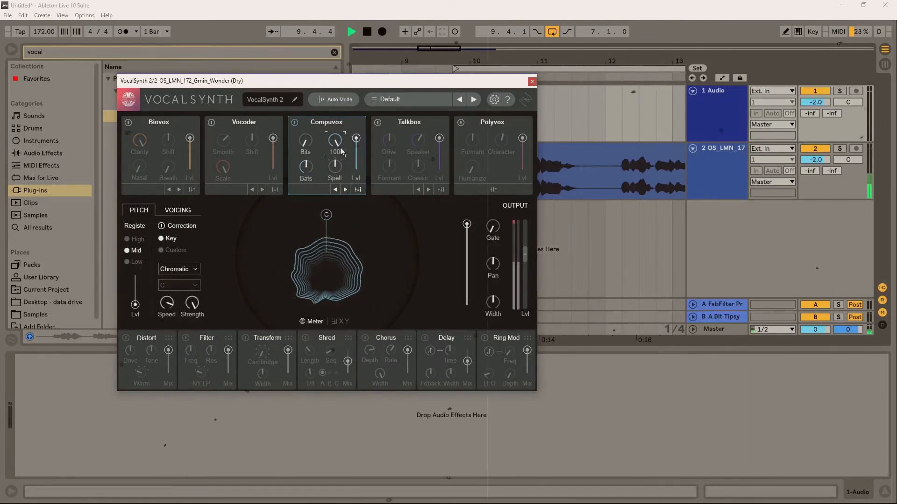
{"action": "key", "text": "space"}
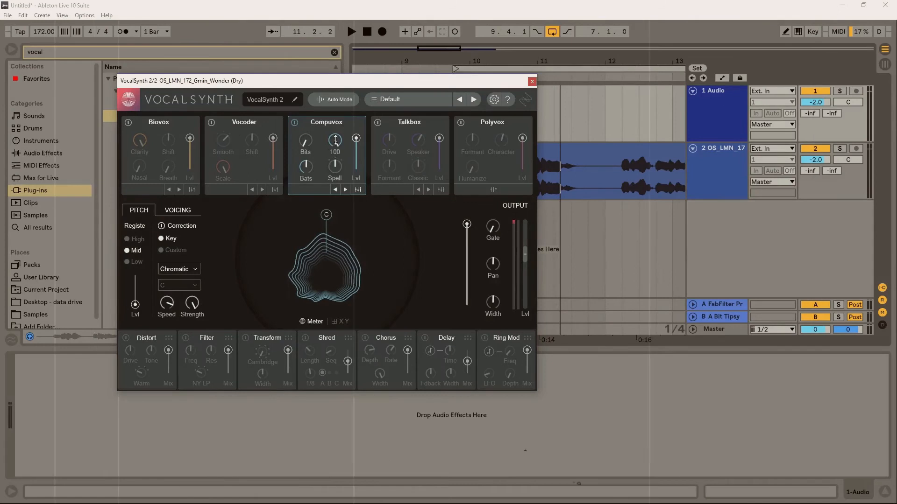
Step: Audition Compuvox on the vocal with Bytes lowered to 59 and Bits at about 33
{"action": "key", "text": "space"}
{"action": "key", "text": "space"}
{"action": "left_click_drag", "start_coordinate": [335, 144], "coordinate": [335, 188]}
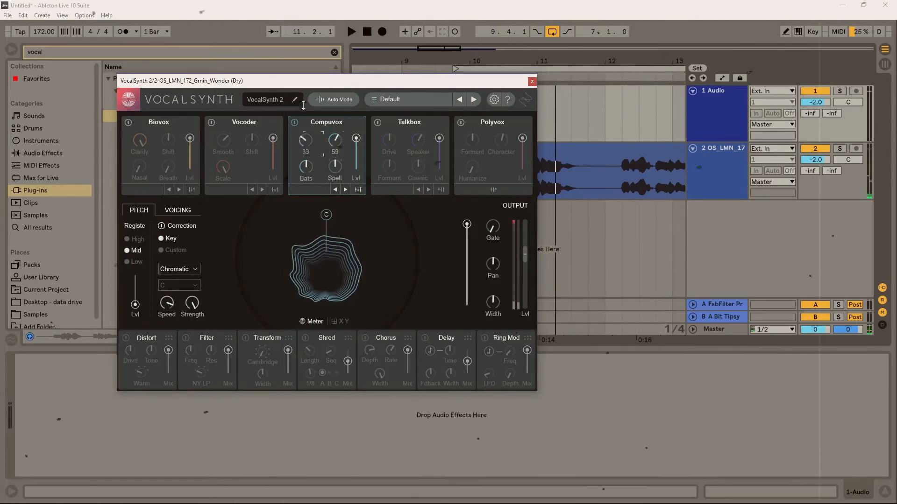
{"action": "key", "text": "space"}
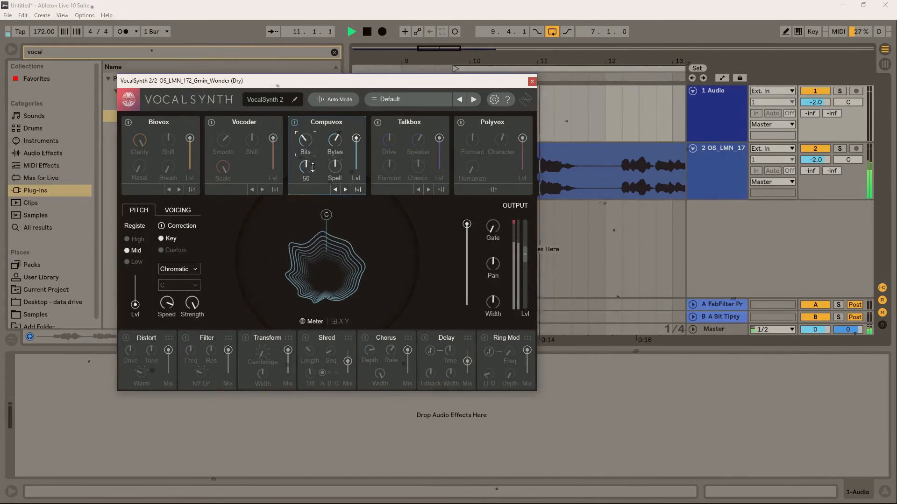
{"action": "key", "text": "space"}
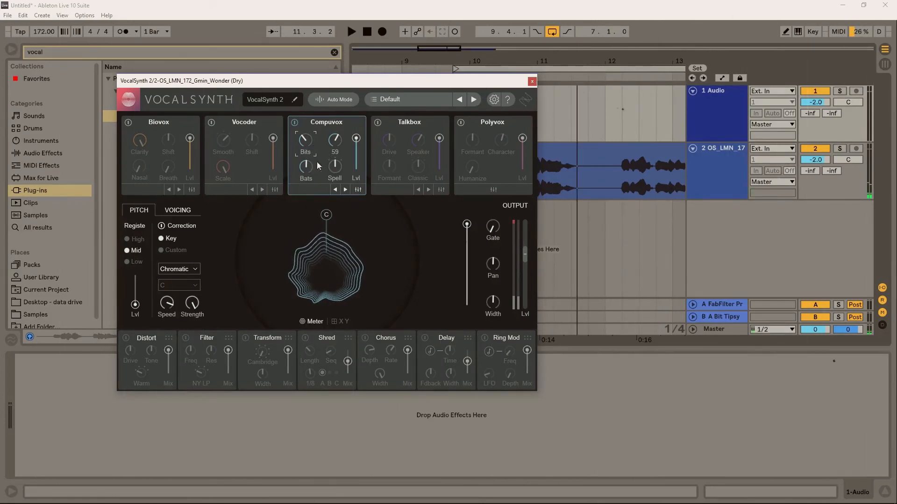
Step: Compare Compuvox's Bats at 0 and at 100 on the playing vocal, leaving it at 100
{"action": "key", "text": "space"}
{"action": "left_click_drag", "start_coordinate": [308, 166], "coordinate": [305, 196]}
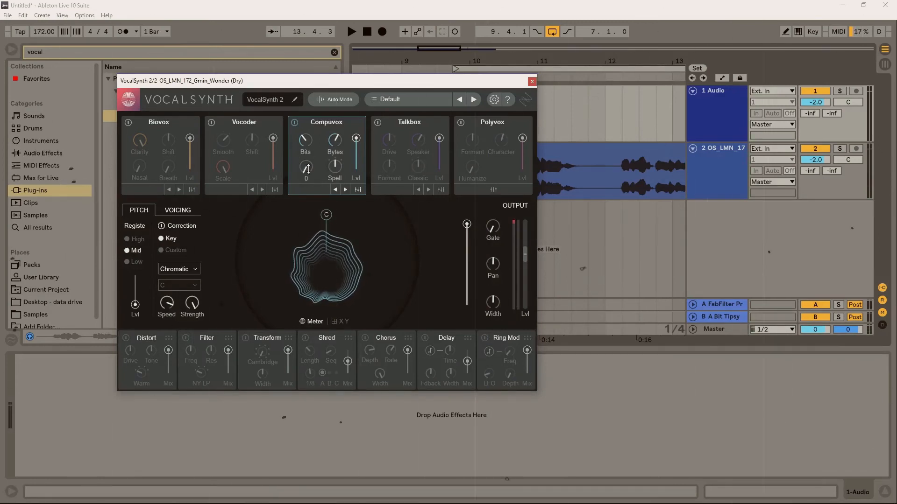
{"action": "key", "text": "space"}
{"action": "left_click_drag", "start_coordinate": [308, 169], "coordinate": [323, 80]}
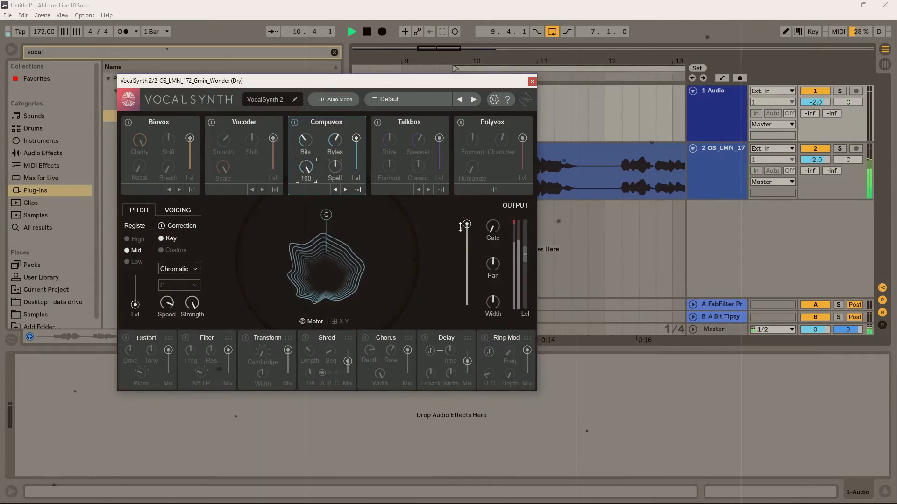
{"action": "key", "text": "space"}
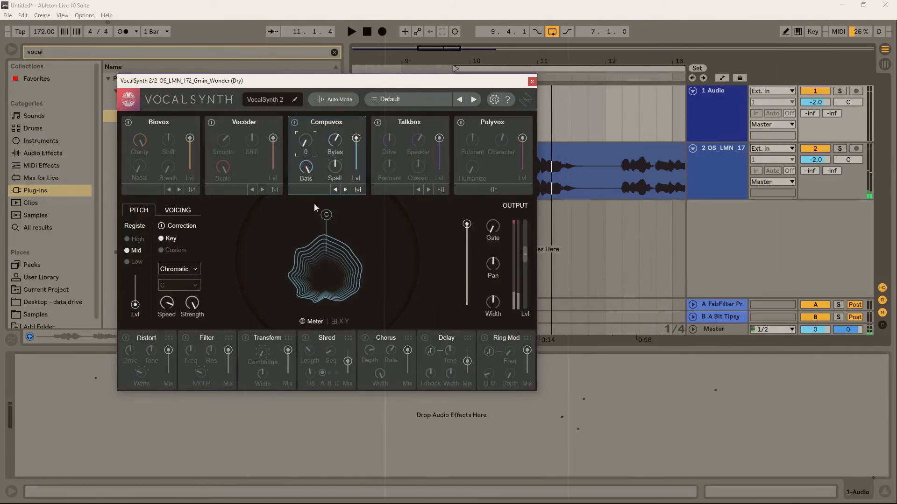
Step: Play the vocal with Compuvox's Bits and Bytes at 0, and lower the output section's mix slider close to its minimum
{"action": "key", "text": "space"}
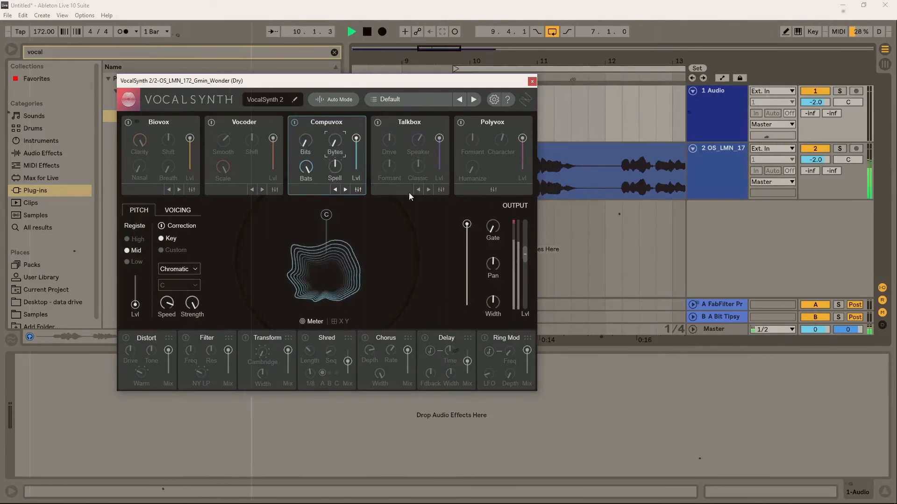
{"action": "key", "text": "space"}
{"action": "left_click_drag", "start_coordinate": [467, 225], "coordinate": [467, 293]}
{"action": "key", "text": "space"}
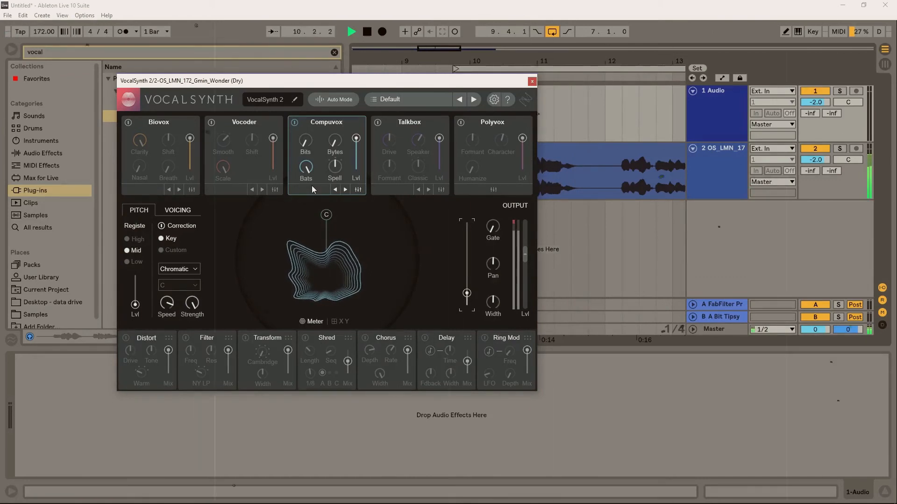
Step: Audition Compuvox's Bytes raised to maximum on the vocal, and bring Bytes back to 50
{"action": "left_click_drag", "start_coordinate": [326, 153], "coordinate": [343, 55]}
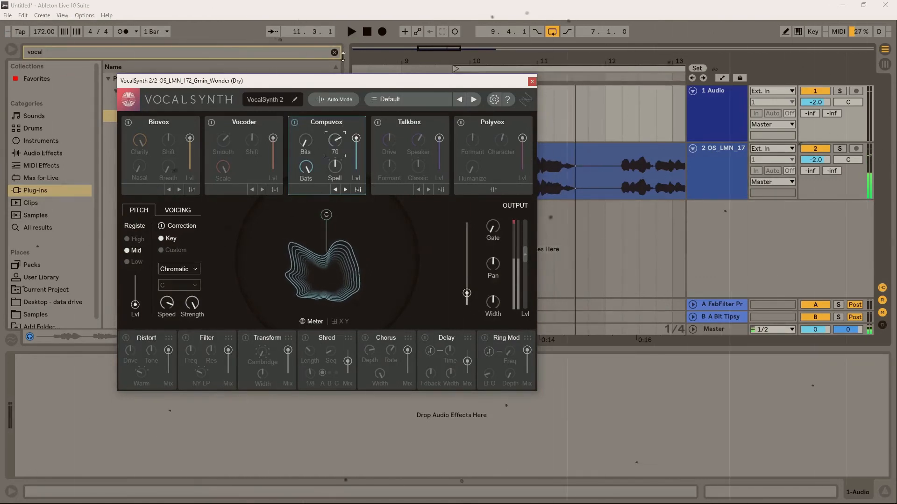
{"action": "left_click_drag", "start_coordinate": [338, 138], "coordinate": [339, 107]}
{"action": "key", "text": "space"}
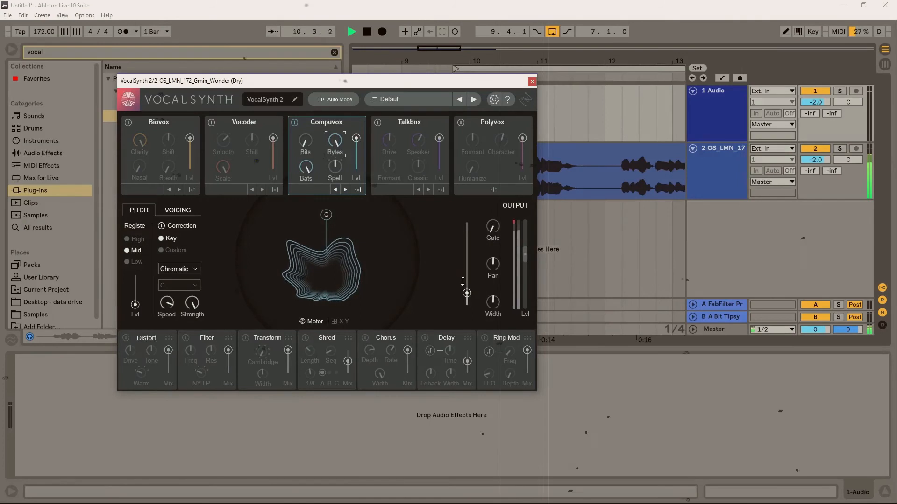
{"action": "key", "text": "space"}
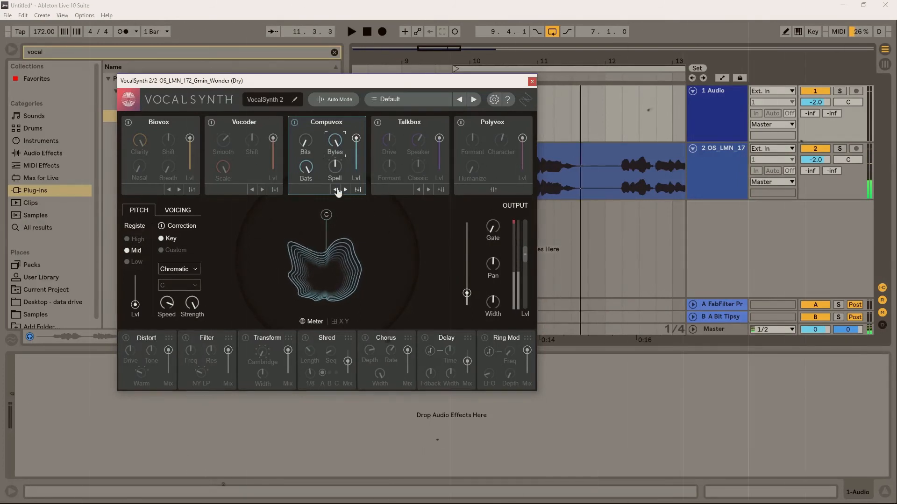
{"action": "left_click_drag", "start_coordinate": [336, 142], "coordinate": [335, 205]}
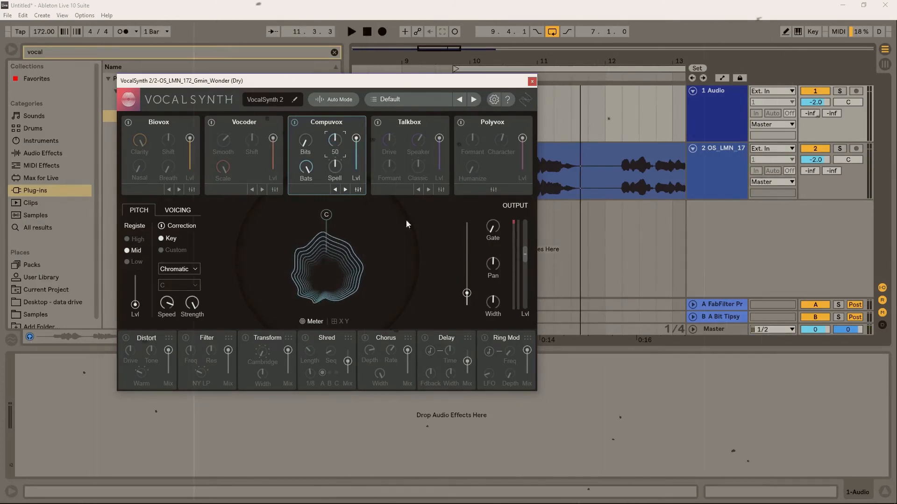
Step: Open Compuvox's advanced settings, try a raised low cut on its filter with the vocal playing, and restore the full range
{"action": "left_click", "coordinate": [359, 190]}
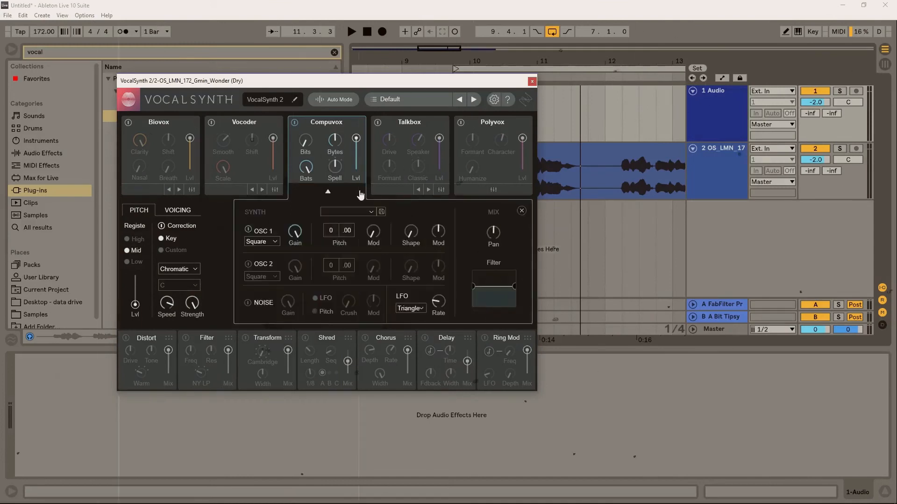
{"action": "left_click_drag", "start_coordinate": [474, 286], "coordinate": [492, 286]}
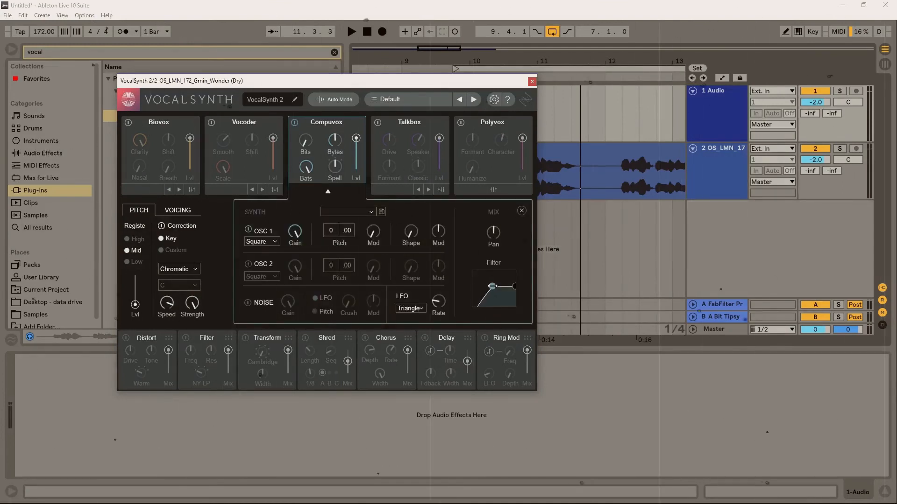
{"action": "key", "text": "space"}
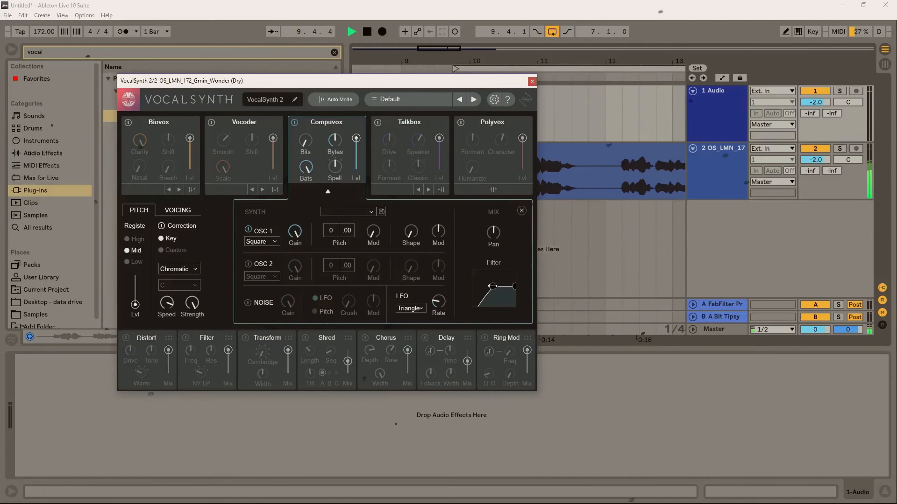
{"action": "key", "text": "space"}
{"action": "left_click_drag", "start_coordinate": [492, 286], "coordinate": [474, 286]}
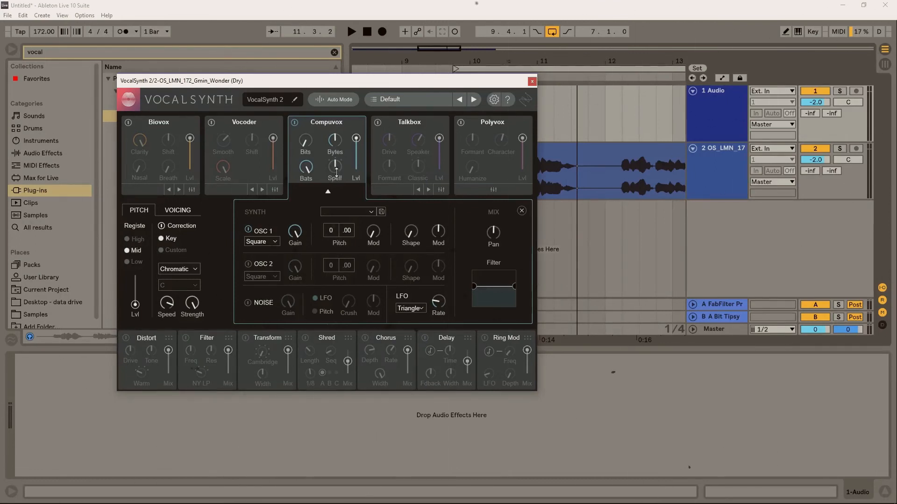
Step: Switch Compuvox to its Read mode, and play the vocal while raising Bits to 42 and lowering Bats
{"action": "key", "text": "space"}
{"action": "left_click_drag", "start_coordinate": [337, 177], "coordinate": [329, 150]}
{"action": "key", "text": "space"}
{"action": "key", "text": "space"}
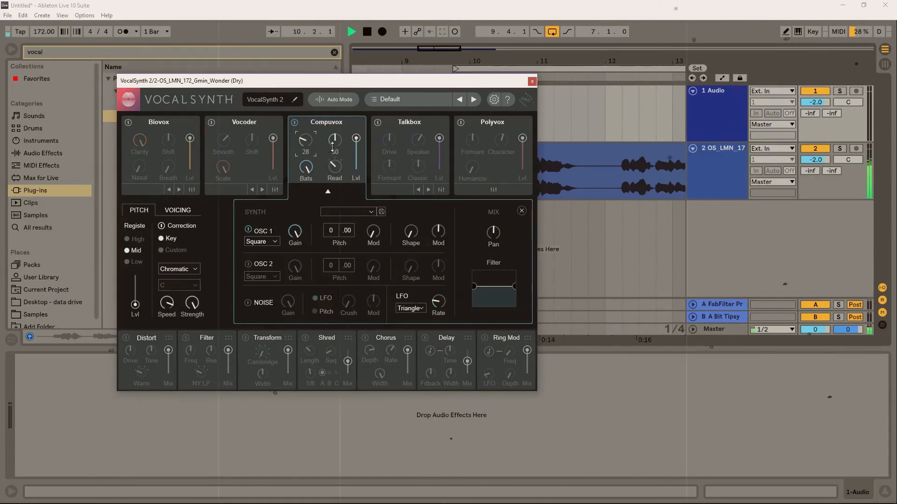
{"action": "left_click", "coordinate": [328, 192]}
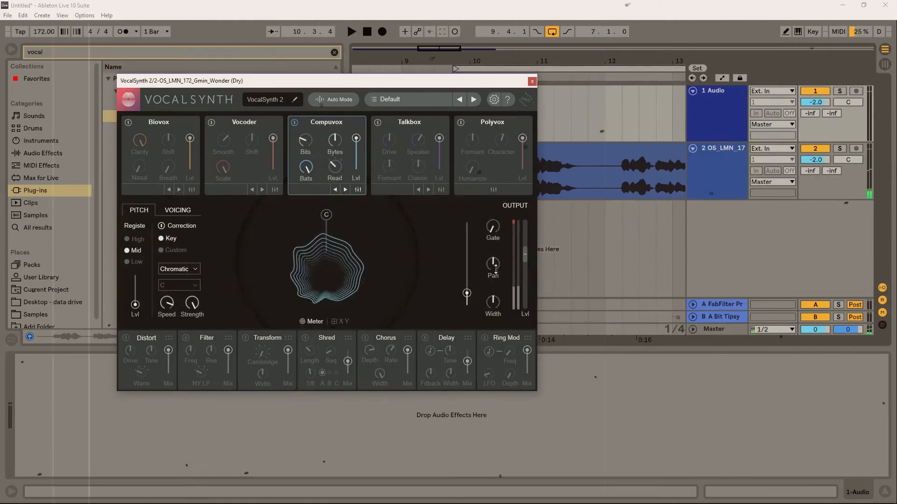
{"action": "left_click", "coordinate": [353, 194]}
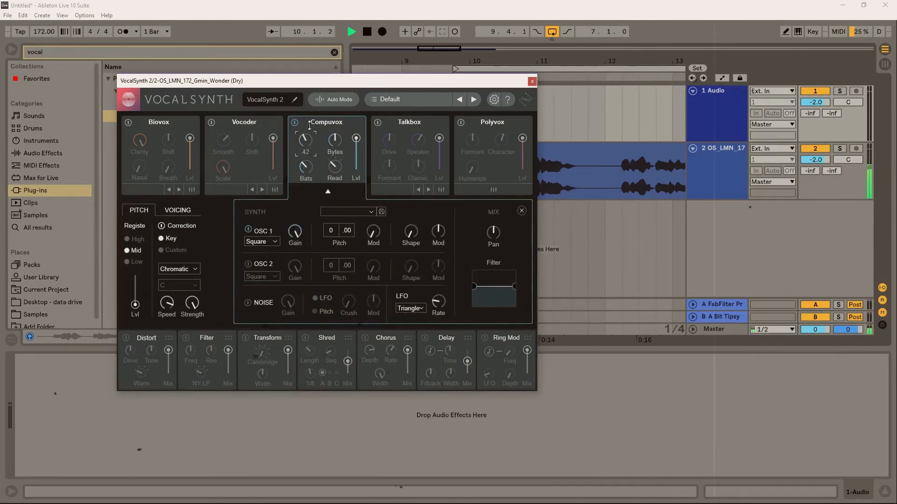
Step: Compare Compuvox's Spell mode with Read on the playing vocal, returning the mode to Read
{"action": "left_click_drag", "start_coordinate": [339, 158], "coordinate": [341, 149]}
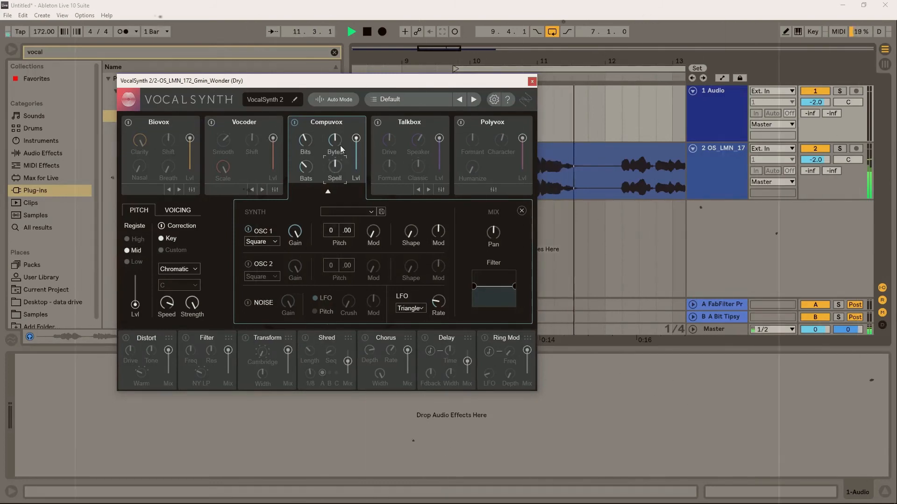
{"action": "key", "text": "space"}
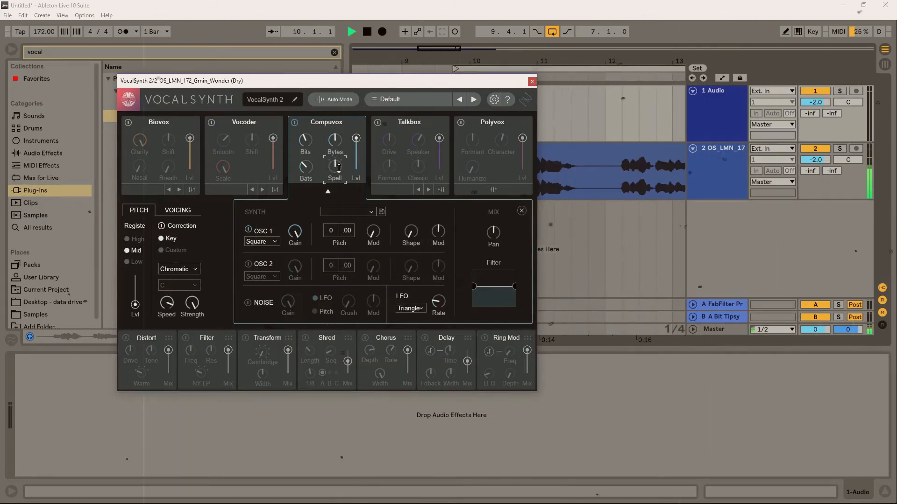
{"action": "key", "text": "space"}
{"action": "left_click_drag", "start_coordinate": [340, 172], "coordinate": [329, 211]}
{"action": "key", "text": "space"}
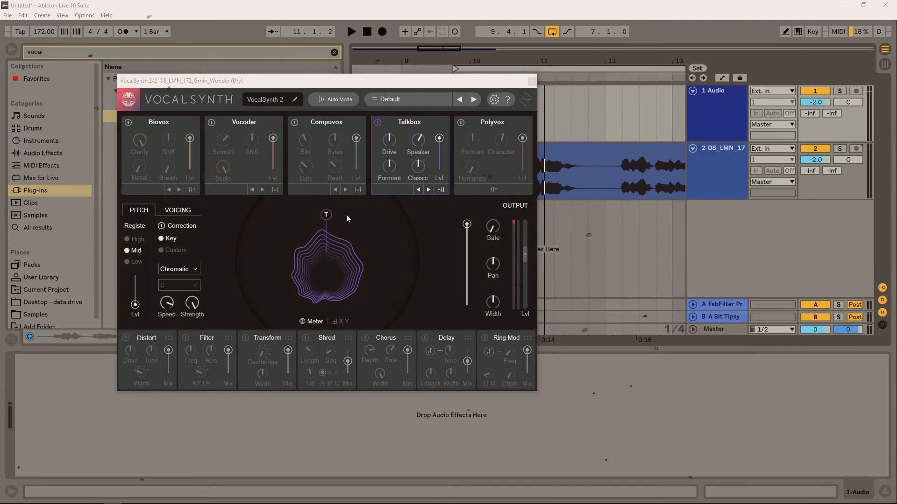
Step: Play the vocal through Talkbox and compare Drive at 0 and turned up, leaving Drive at 73
{"action": "key", "text": "space"}
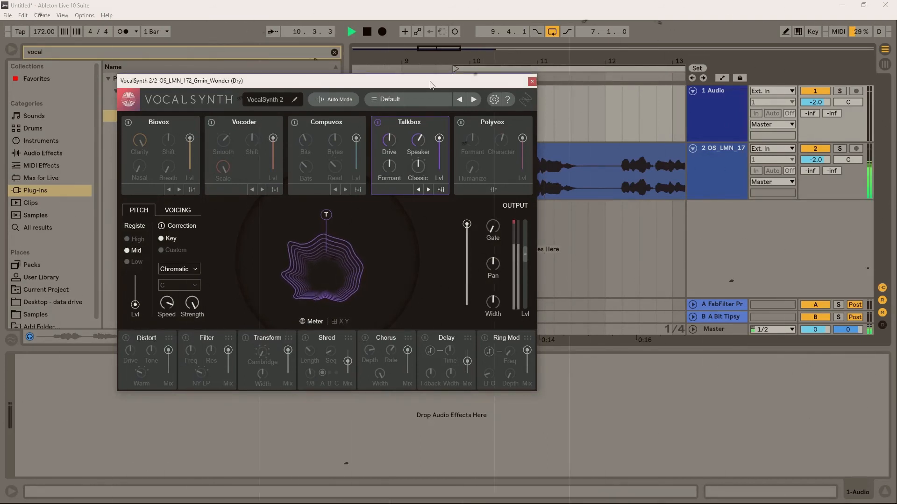
{"action": "key", "text": "space"}
{"action": "mouse_move", "coordinate": [394, 142]}
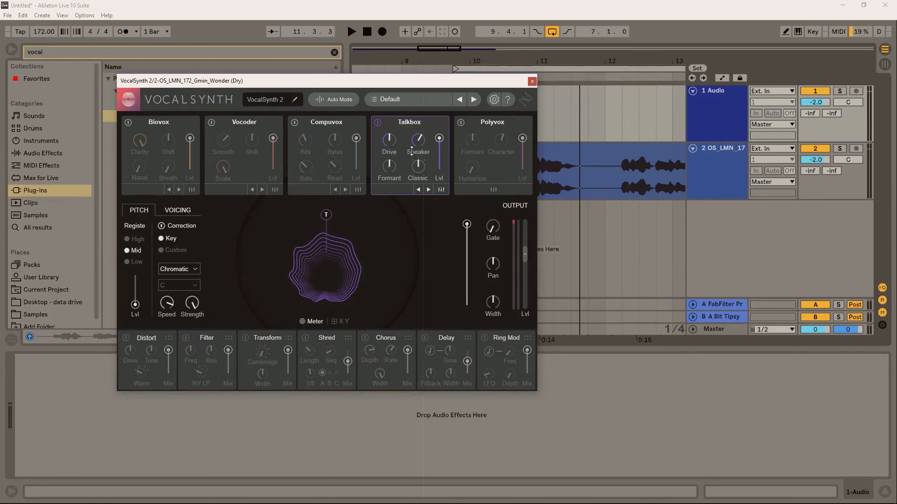
{"action": "left_click_drag", "start_coordinate": [394, 151], "coordinate": [405, 91]}
{"action": "key", "text": "space"}
{"action": "left_click_drag", "start_coordinate": [391, 143], "coordinate": [391, 259]}
{"action": "key", "text": "space"}
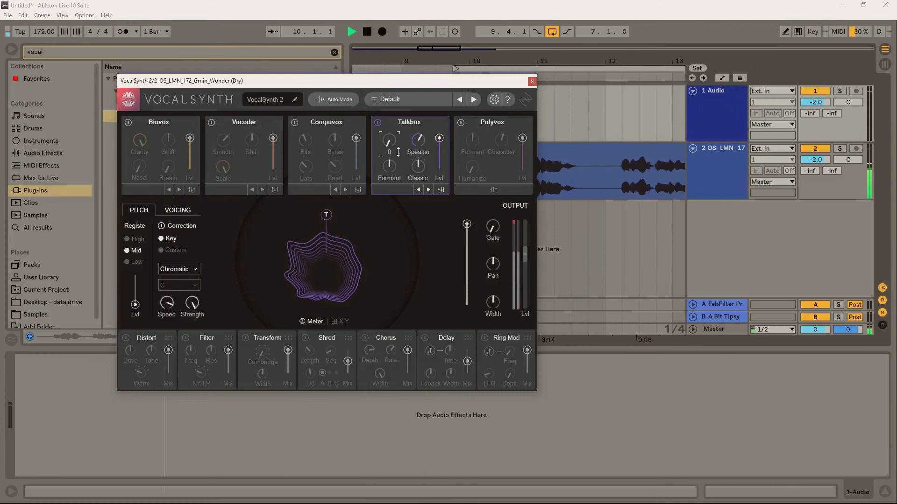
{"action": "left_click_drag", "start_coordinate": [393, 142], "coordinate": [394, 92]}
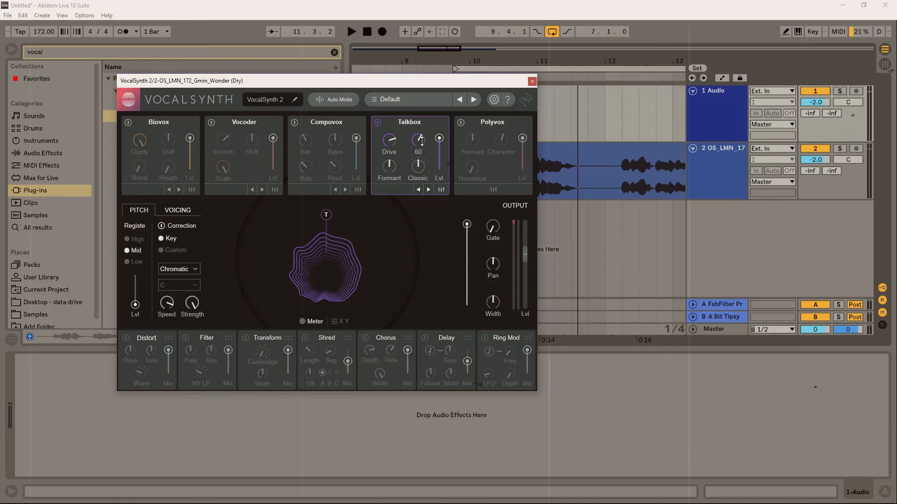
Step: Raise Talkbox's Speaker to 100 and Drive to maximum while the vocal plays
{"action": "mouse_move", "coordinate": [398, 147]}
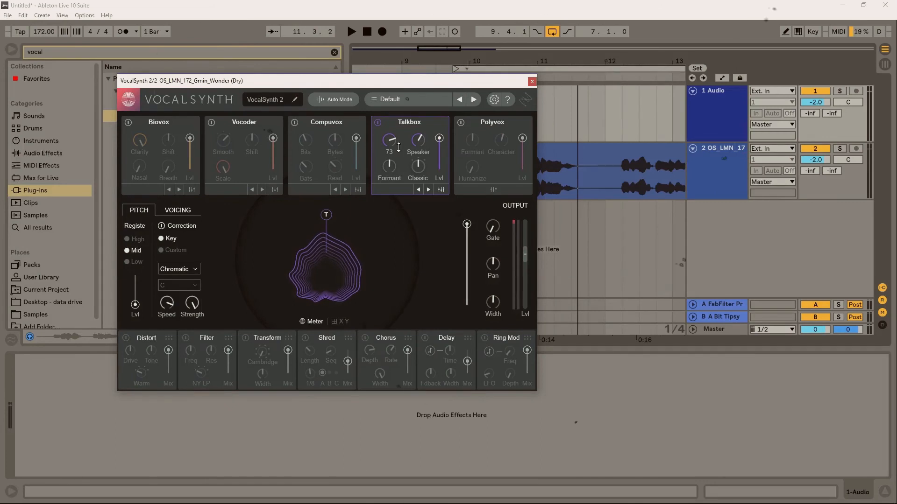
{"action": "key", "text": "space"}
{"action": "mouse_move", "coordinate": [423, 141]}
{"action": "left_mouse_down"}
{"action": "mouse_move", "coordinate": [416, 152]}
{"action": "mouse_move", "coordinate": [420, 138]}
{"action": "left_mouse_up"}
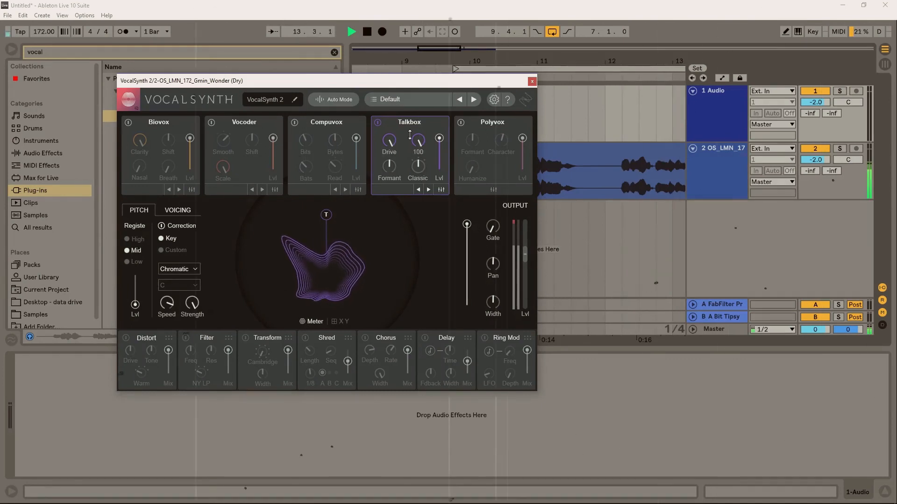
{"action": "key", "text": "space"}
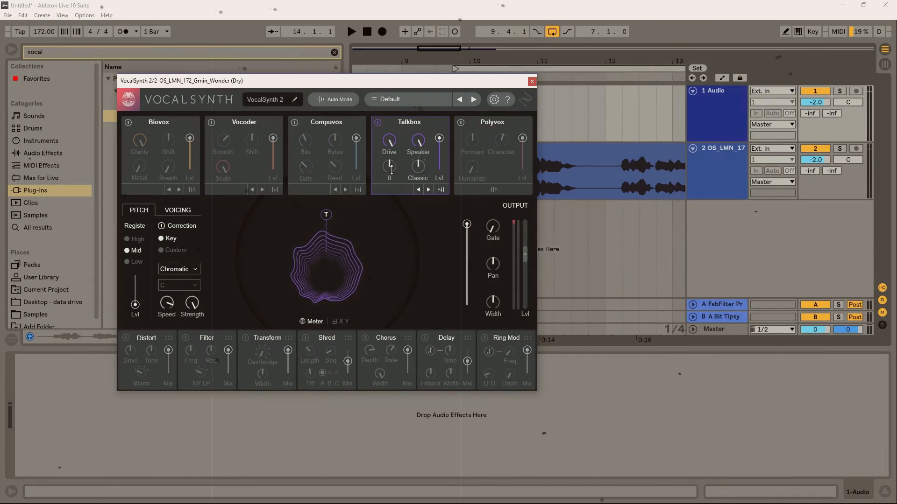
Step: Audition Talkbox's Formant at -100 on the playing vocal, and reset it to 0
{"action": "key", "text": "space"}
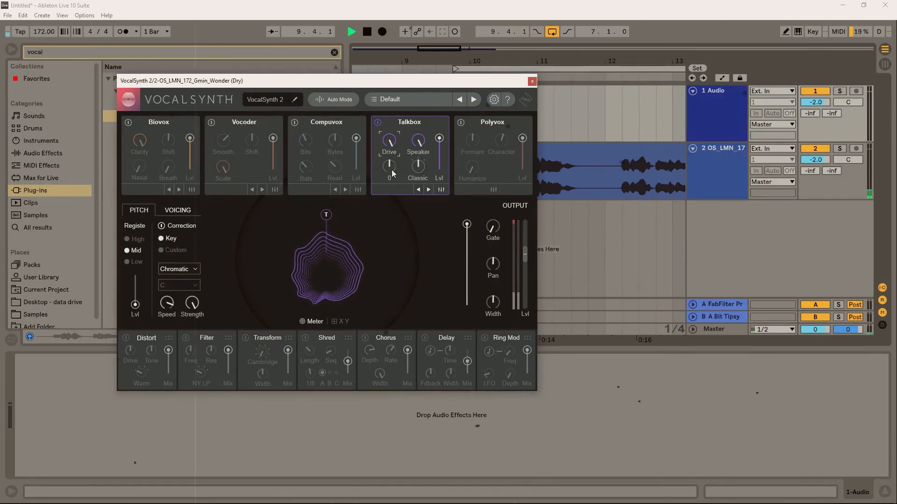
{"action": "left_click_drag", "start_coordinate": [392, 170], "coordinate": [401, 236]}
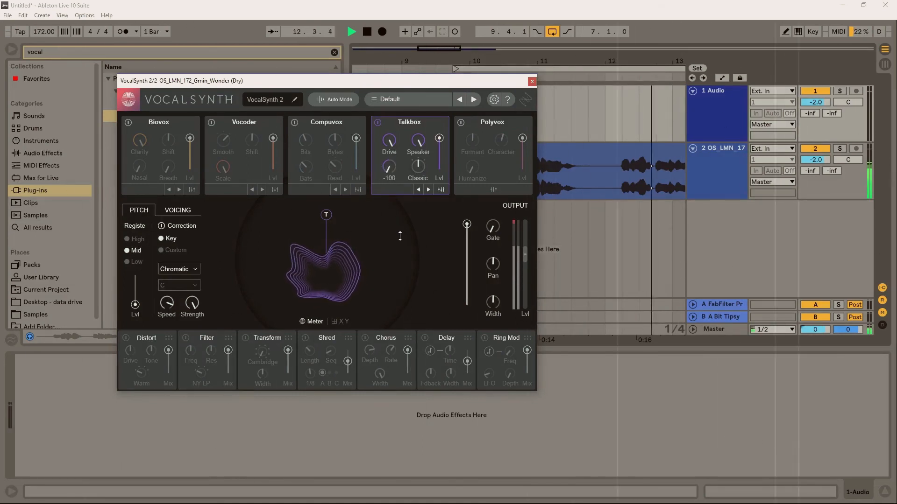
{"action": "double_click", "coordinate": [389, 169]}
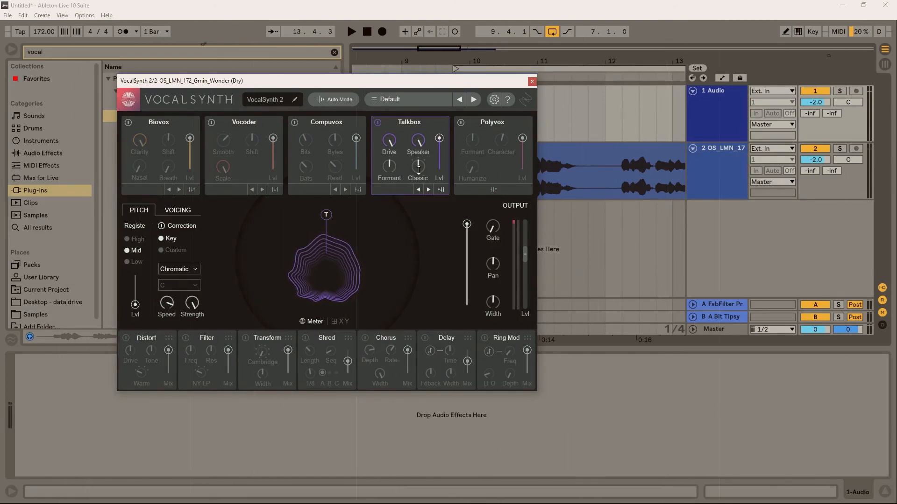
Step: Compare Talkbox's Bright, Classic and Dark modes on the playing vocal, leaving Dark selected
{"action": "left_click_drag", "start_coordinate": [419, 169], "coordinate": [424, 146]}
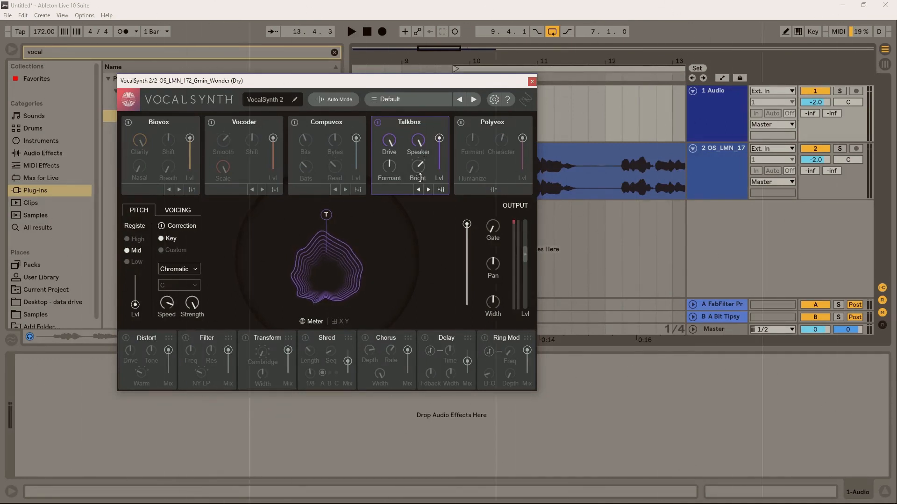
{"action": "key", "text": "space"}
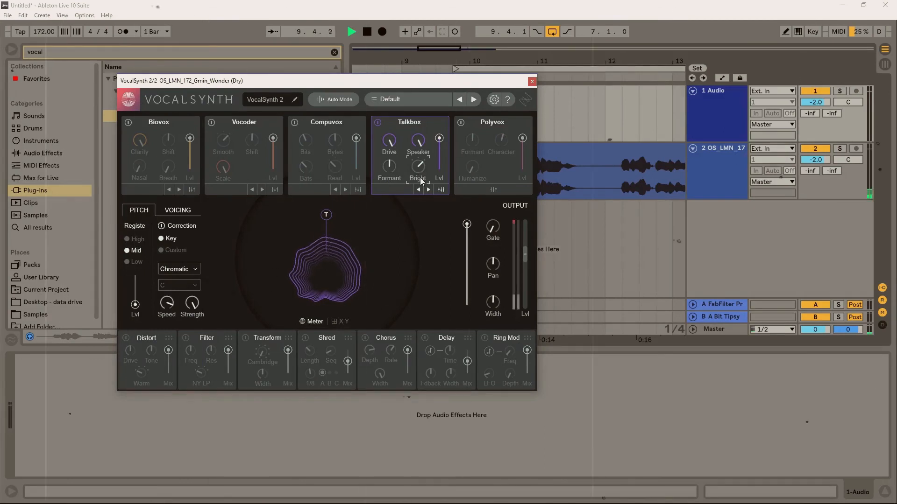
{"action": "left_click", "coordinate": [417, 189]}
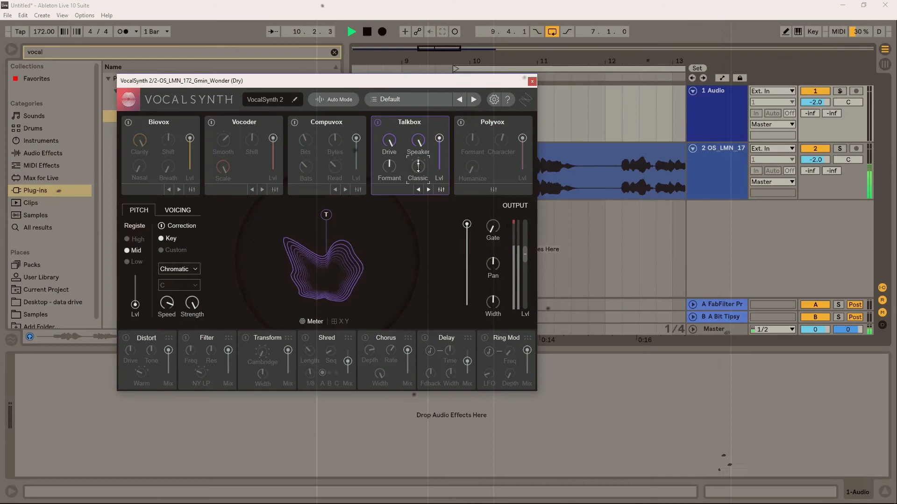
{"action": "key", "text": "space"}
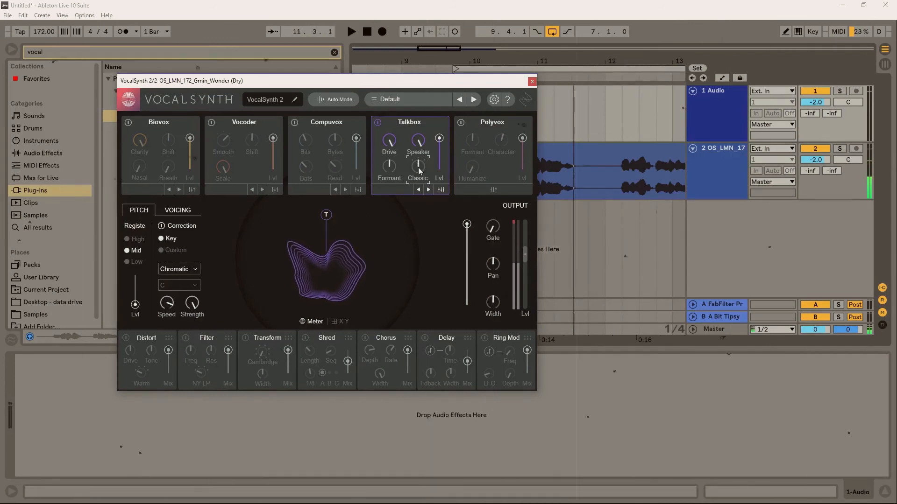
{"action": "left_click_drag", "start_coordinate": [419, 169], "coordinate": [417, 192]}
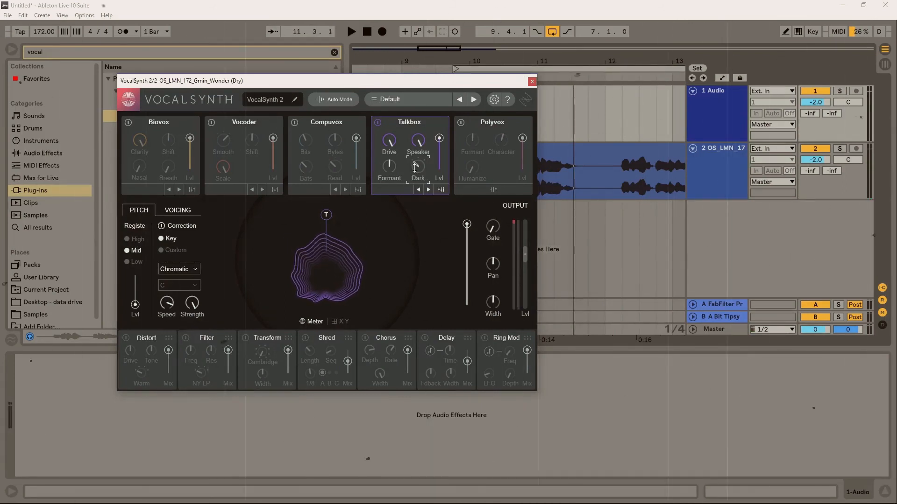
{"action": "key", "text": "space"}
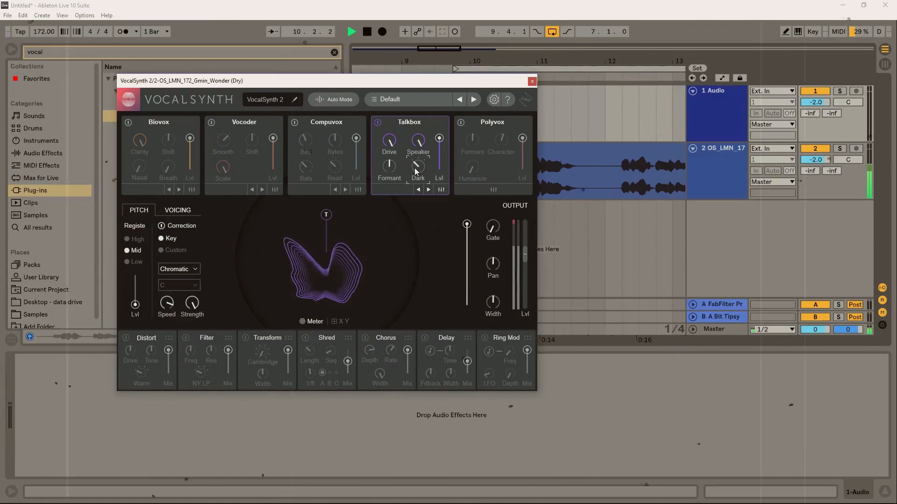
{"action": "key", "text": "space"}
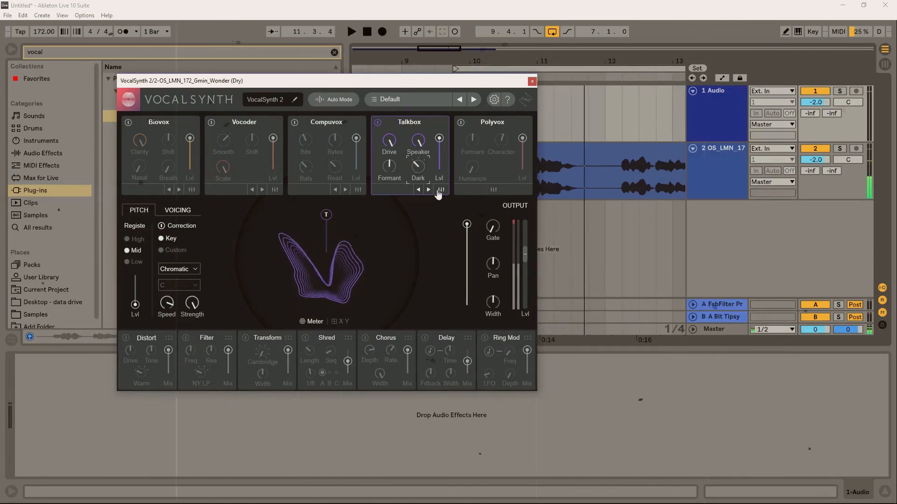
Step: Enable OSC 2 in Talkbox's advanced settings, set its pitch to +12, and play the vocal
{"action": "left_click", "coordinate": [439, 190]}
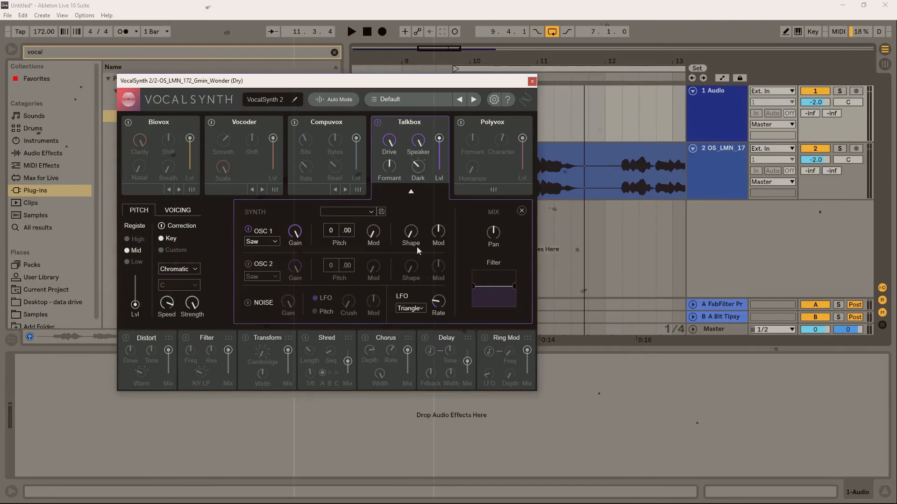
{"action": "left_click", "coordinate": [248, 265]}
{"action": "left_click_drag", "start_coordinate": [333, 275], "coordinate": [340, 227]}
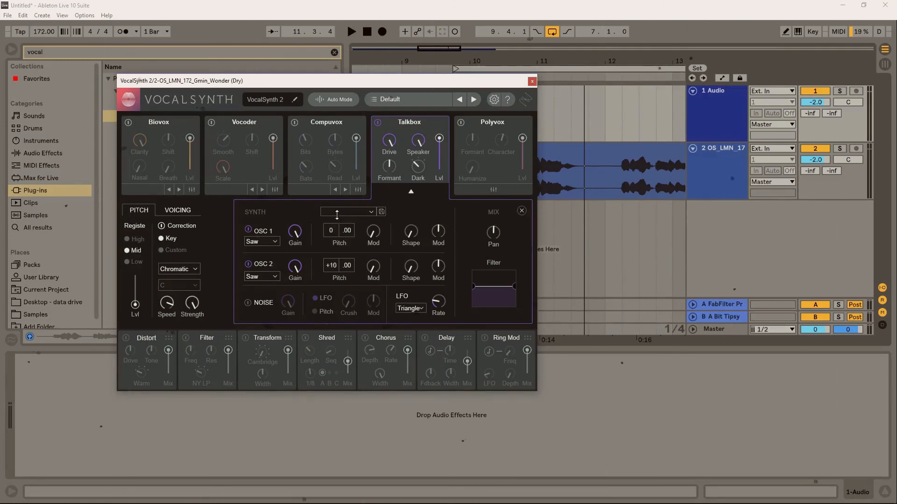
{"action": "key", "text": "space"}
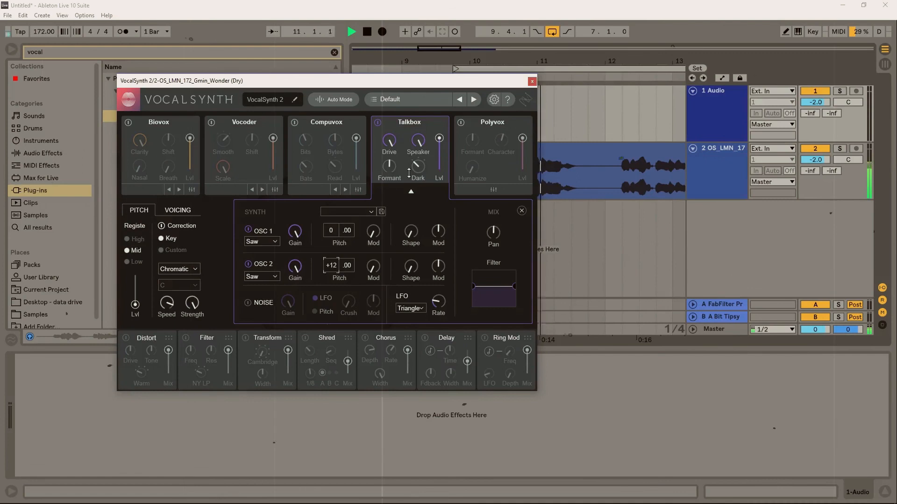
Step: Switch Talkbox from Dark through Classic to Bright, and reduce its Drive and Speaker amounts
{"action": "left_click_drag", "start_coordinate": [415, 168], "coordinate": [417, 150]}
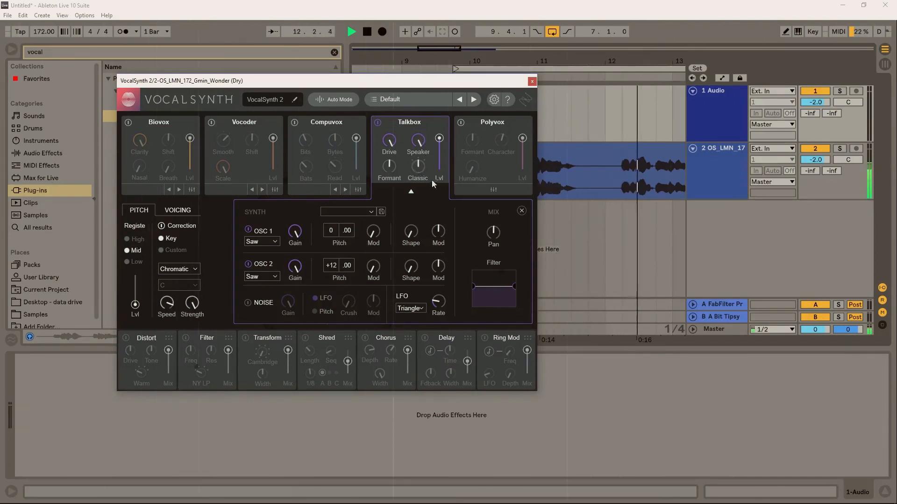
{"action": "left_click_drag", "start_coordinate": [389, 142], "coordinate": [464, 293]}
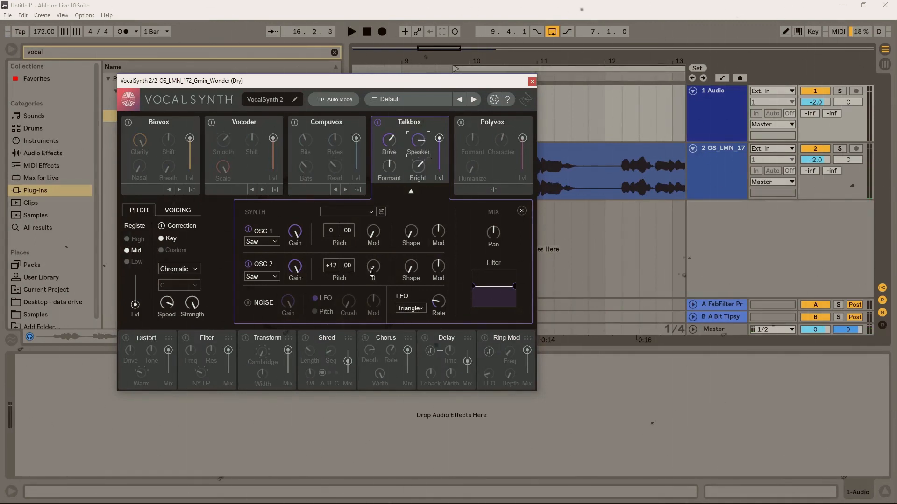
Step: Set Talkbox's OSC 1 waveform to Triangle and OSC 2 to Square, and audition the vocal
{"action": "left_click", "coordinate": [267, 276]}
{"action": "left_click", "coordinate": [267, 309]}
{"action": "left_click", "coordinate": [275, 242]}
{"action": "left_click", "coordinate": [262, 282]}
{"action": "key", "text": "space"}
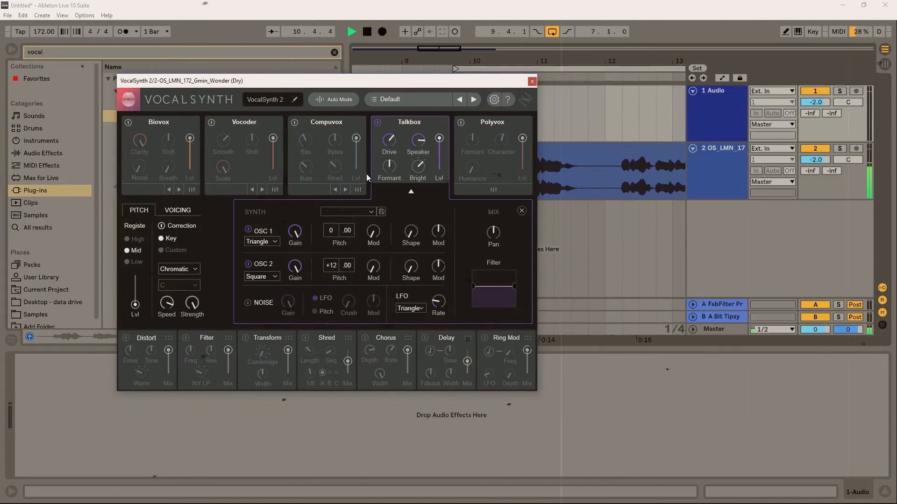
{"action": "key", "text": "space"}
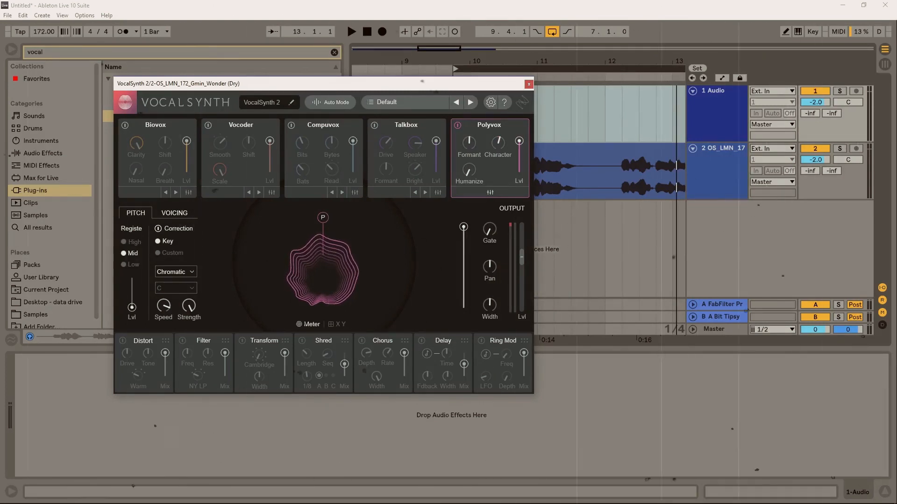
Step: Examine the pan and filter controls in Polyvox's advanced settings, and close them
{"action": "left_click", "coordinate": [490, 192]}
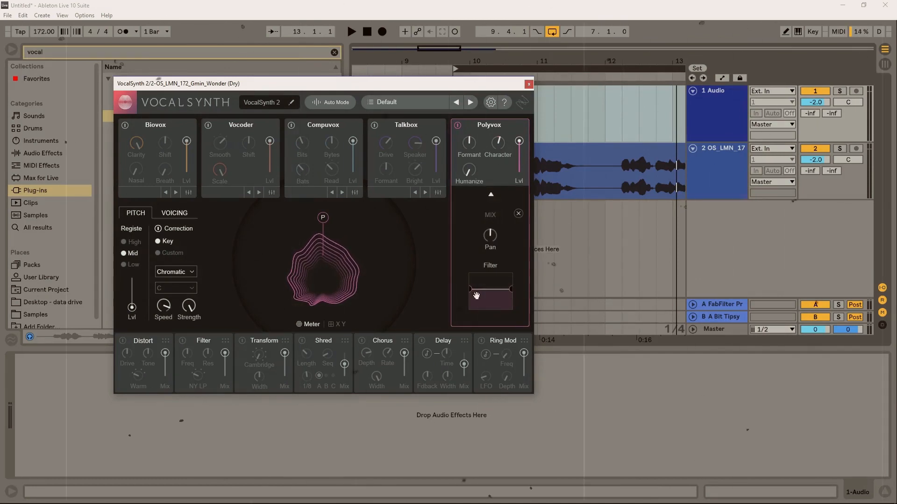
{"action": "mouse_move", "coordinate": [470, 290]}
{"action": "left_mouse_down"}
{"action": "mouse_move", "coordinate": [482, 290]}
{"action": "mouse_move", "coordinate": [467, 290]}
{"action": "left_mouse_up"}
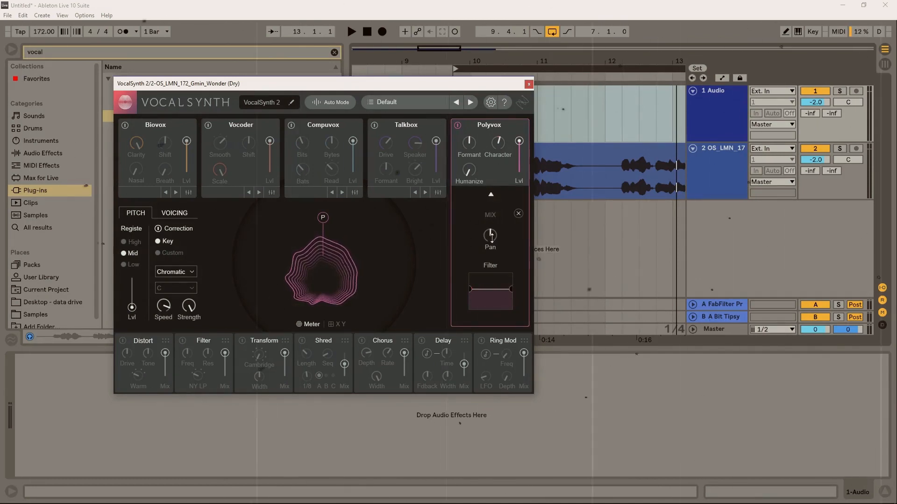
{"action": "left_click", "coordinate": [491, 196]}
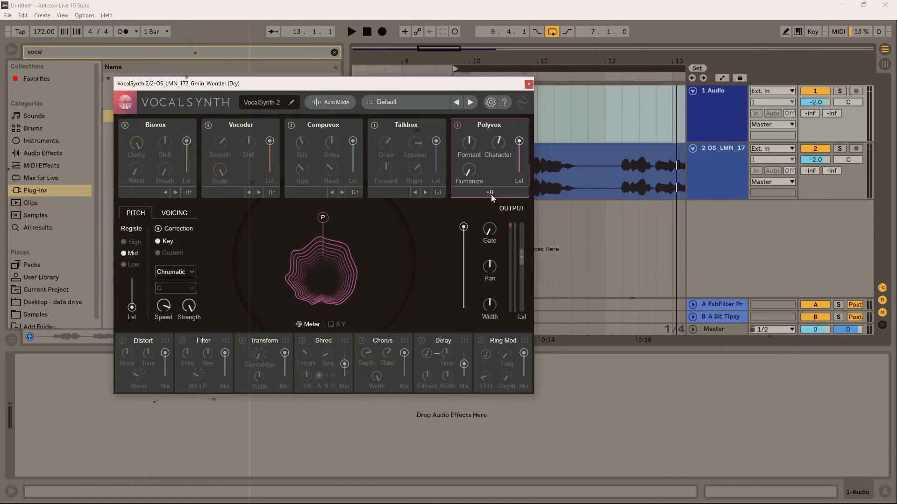
Step: Play the vocal while varying Polyvox's Formant, Character and Humanize, trying Formant at minimum and Character at -70
{"action": "key", "text": "space"}
{"action": "left_click_drag", "start_coordinate": [463, 155], "coordinate": [468, 191]}
{"action": "left_click_drag", "start_coordinate": [494, 154], "coordinate": [496, 157]}
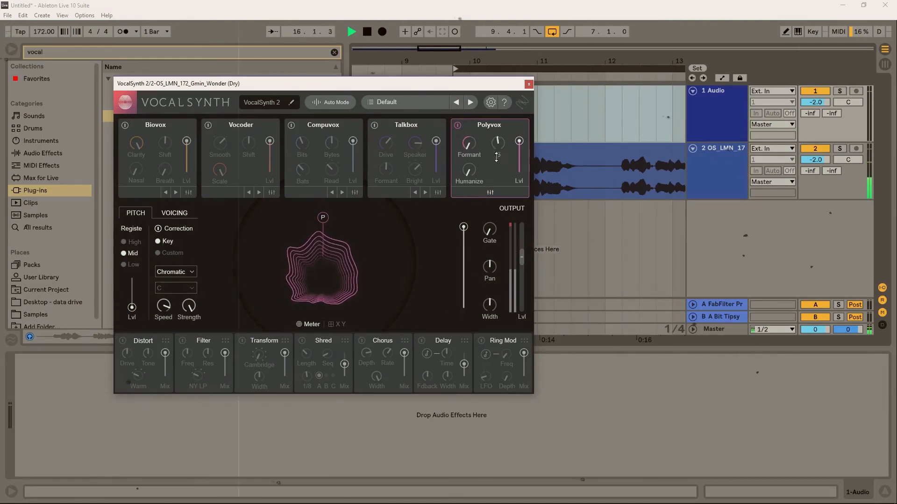
{"action": "left_click_drag", "start_coordinate": [486, 210], "coordinate": [498, 114]}
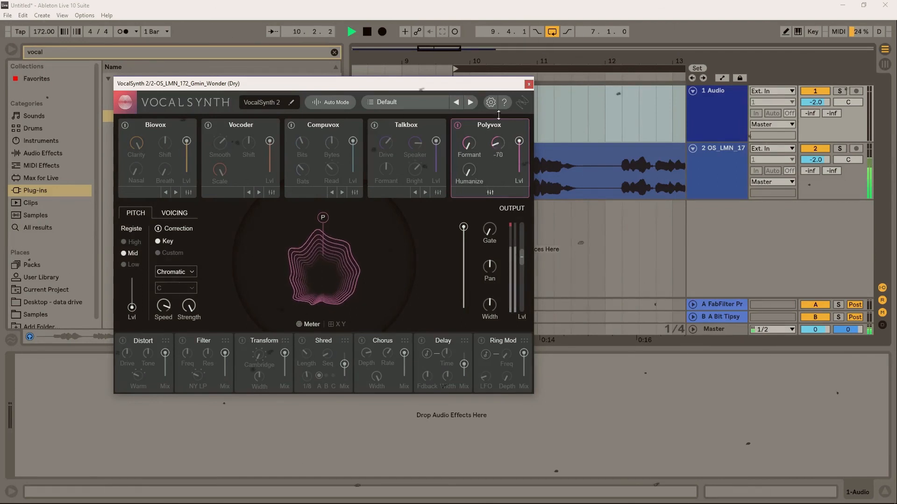
{"action": "left_click_drag", "start_coordinate": [492, 158], "coordinate": [473, 112]}
{"action": "left_click_drag", "start_coordinate": [471, 174], "coordinate": [466, 224]}
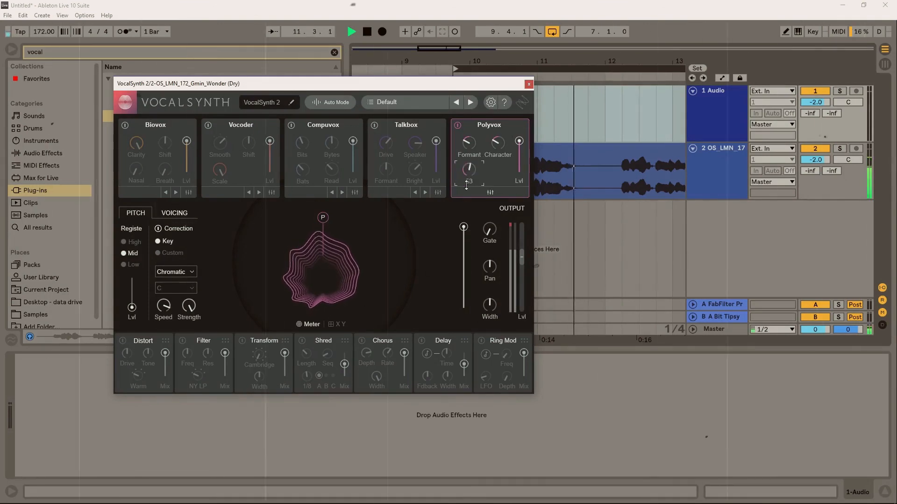